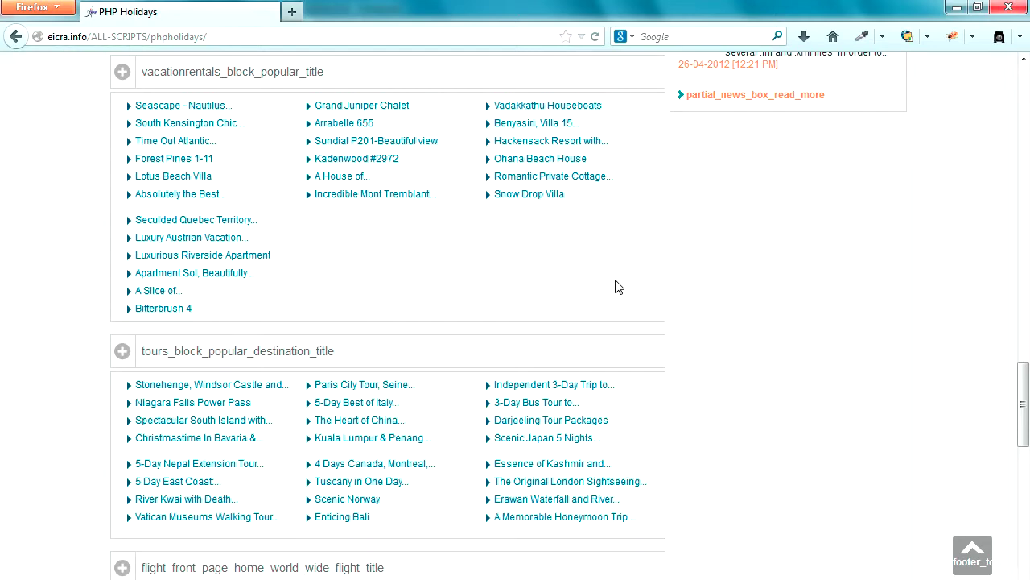
# Step: Switch to FileZilla and open the remote folder phpholidays/application/languages
pyautogui.scroll(20, 913, 315)
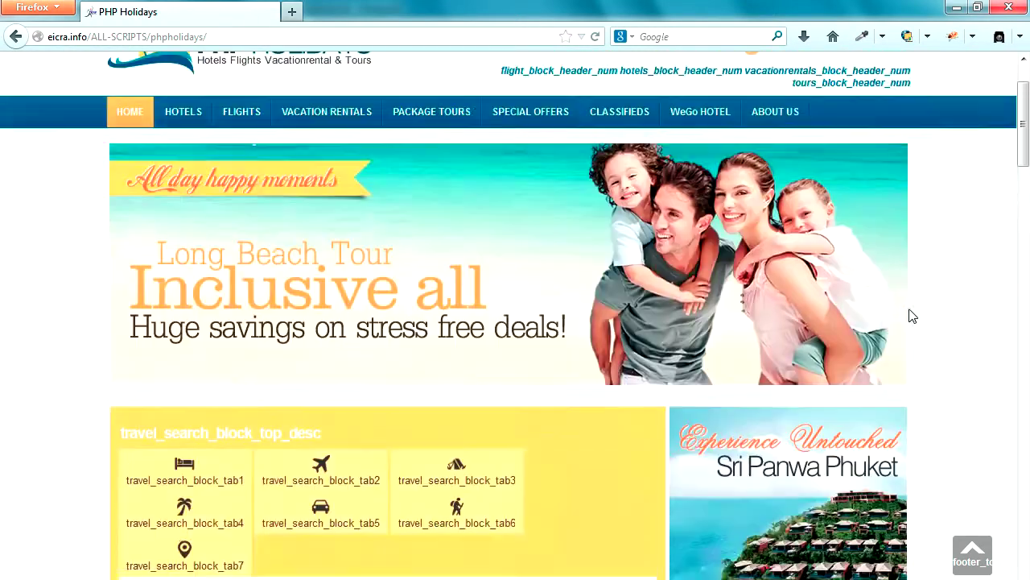
pyautogui.scroll(2, 913, 316)
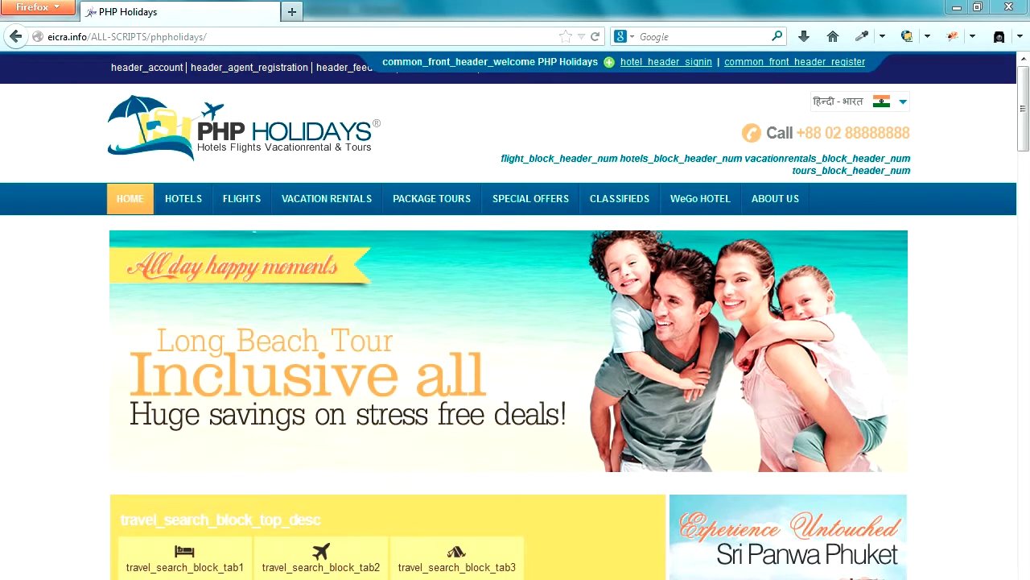
pyautogui.hotkey('alt', 'Tab')
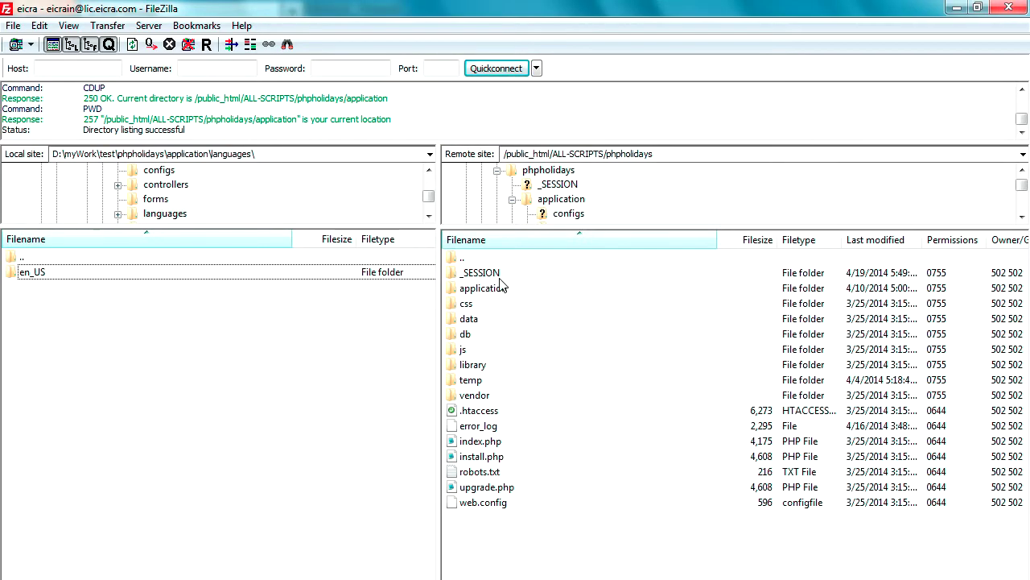
pyautogui.click(539, 154)
pyautogui.moveTo(522, 153); pyautogui.dragTo(544, 154)
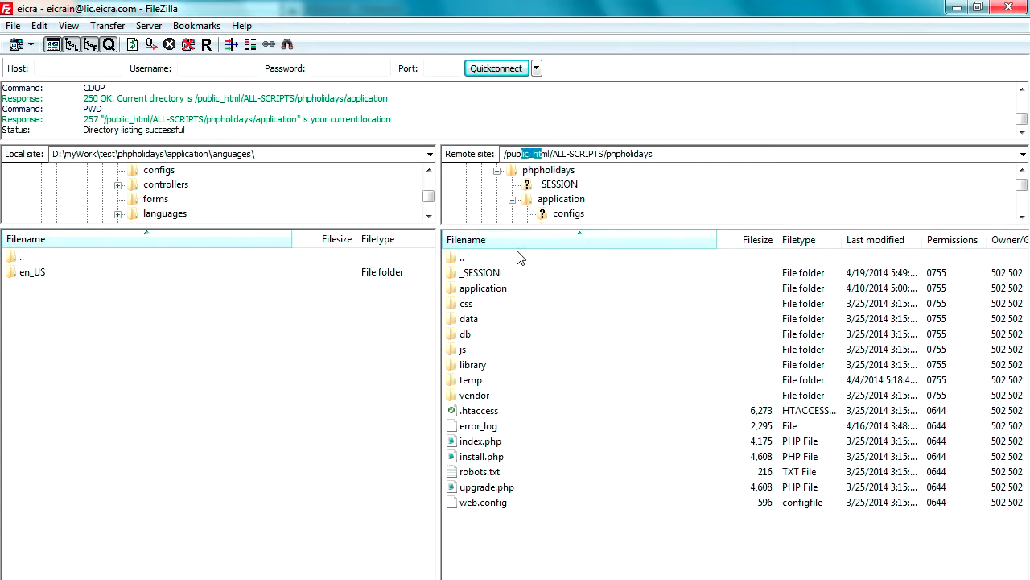
pyautogui.doubleClick(471, 292)
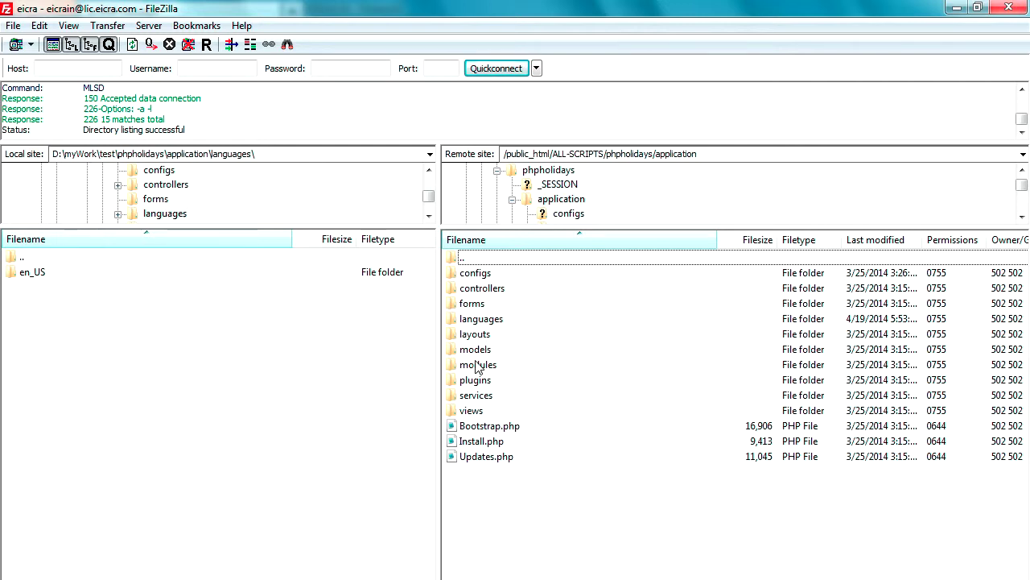
pyautogui.doubleClick(478, 364)
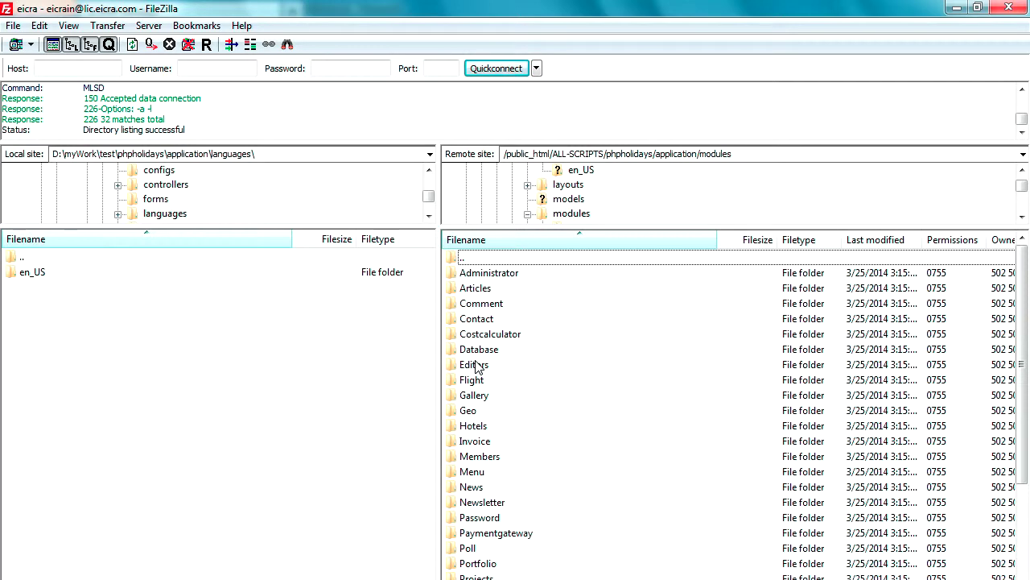
pyautogui.doubleClick(452, 259)
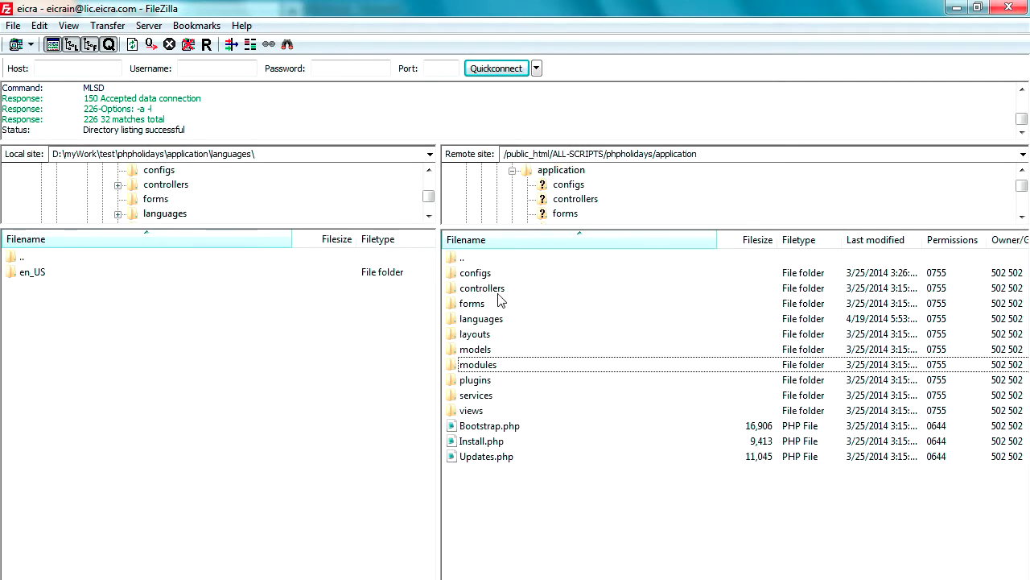
pyautogui.doubleClick(490, 319)
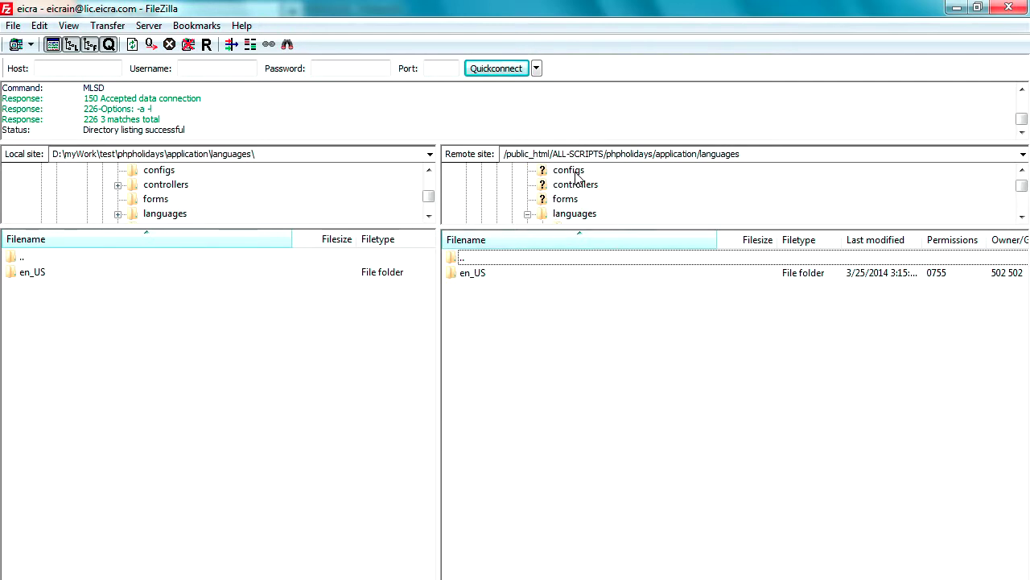
# Step: Check the remote path of the languages folder and select its en_US folder
pyautogui.doubleClick(519, 154)
pyautogui.click(522, 153)
pyautogui.moveTo(512, 154); pyautogui.dragTo(539, 154)
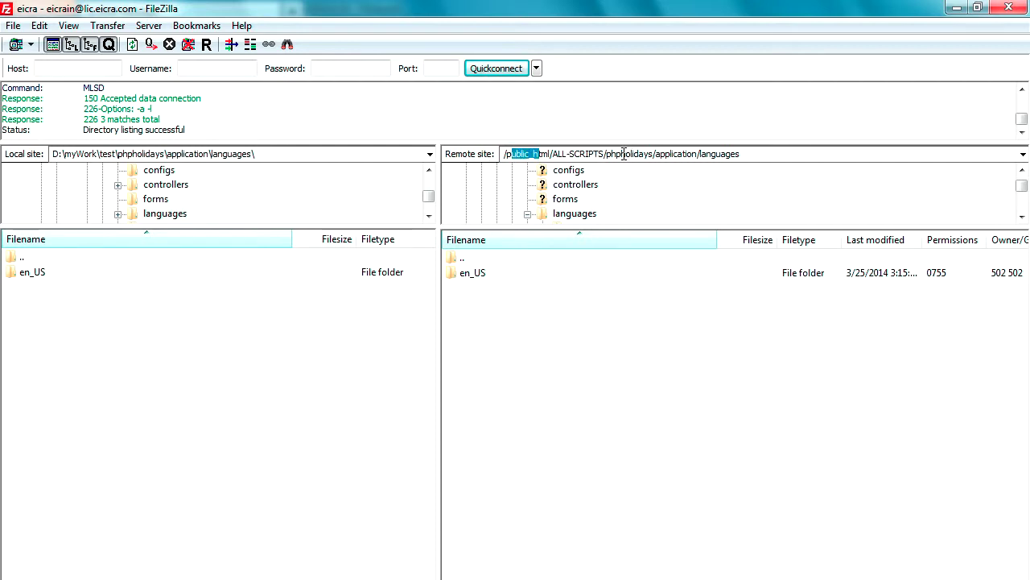
pyautogui.moveTo(662, 153); pyautogui.dragTo(747, 154)
pyautogui.click(723, 154)
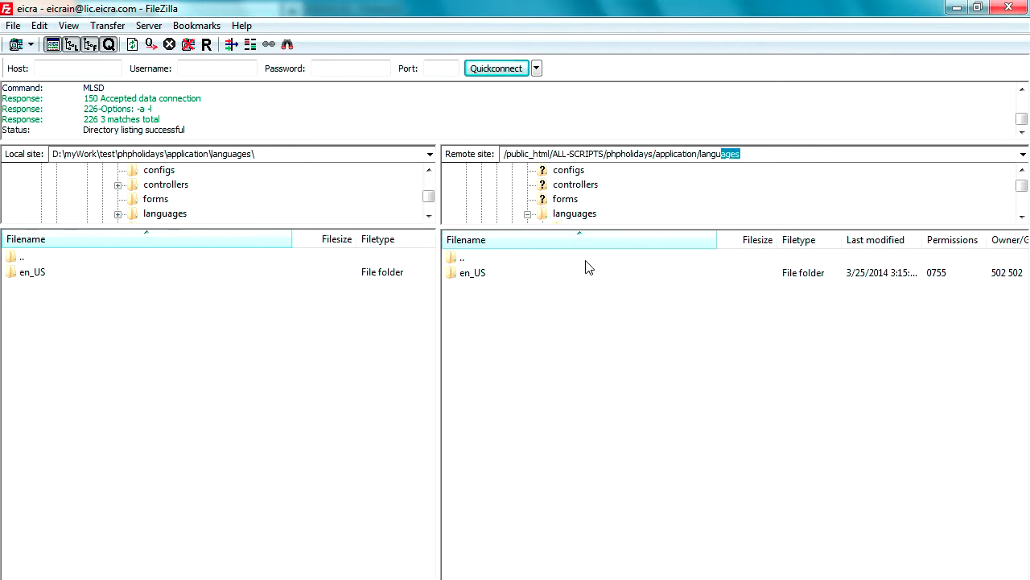
pyautogui.click(486, 277)
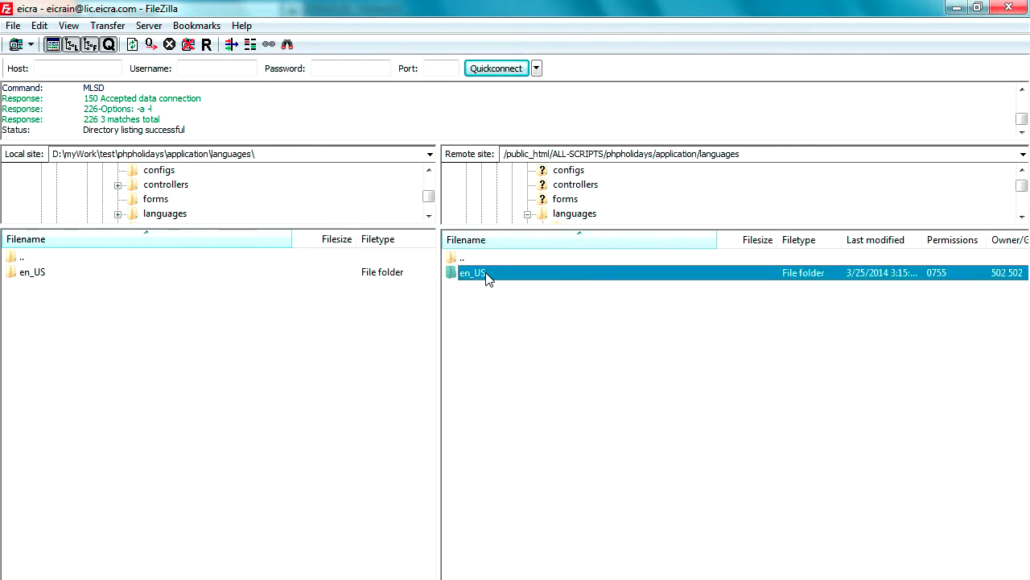
# Step: Switch to Firefox to check the language choices on the PHP Holidays site, and return to FileZilla
pyautogui.hotkey('alt', 'Tab')
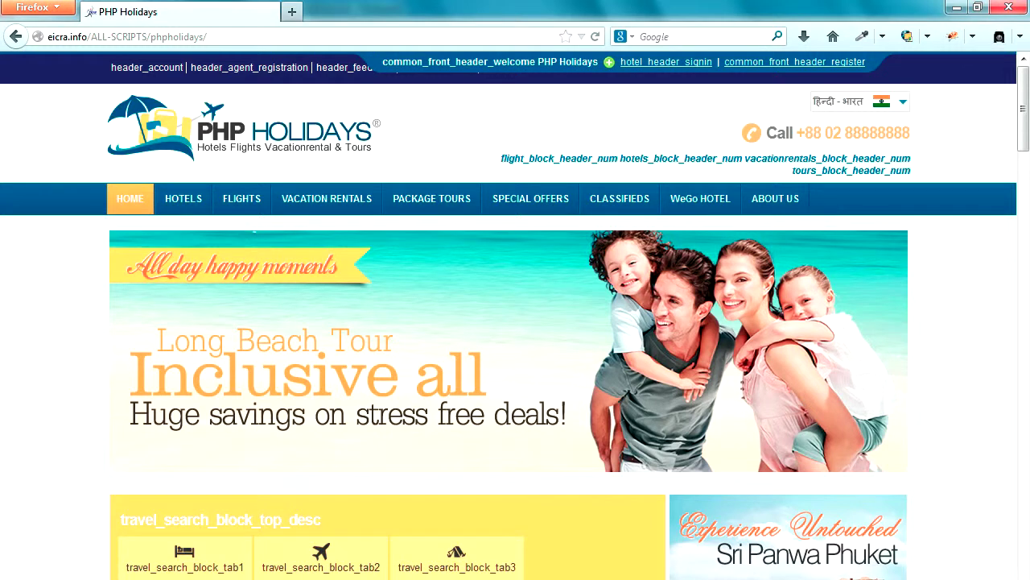
pyautogui.click(903, 105)
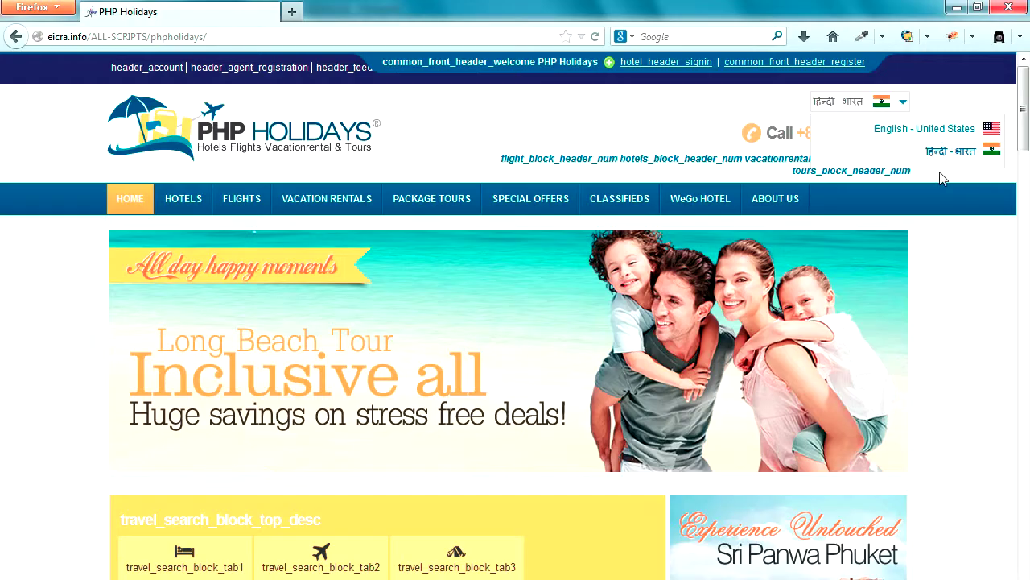
pyautogui.hotkey('alt', 'Tab')
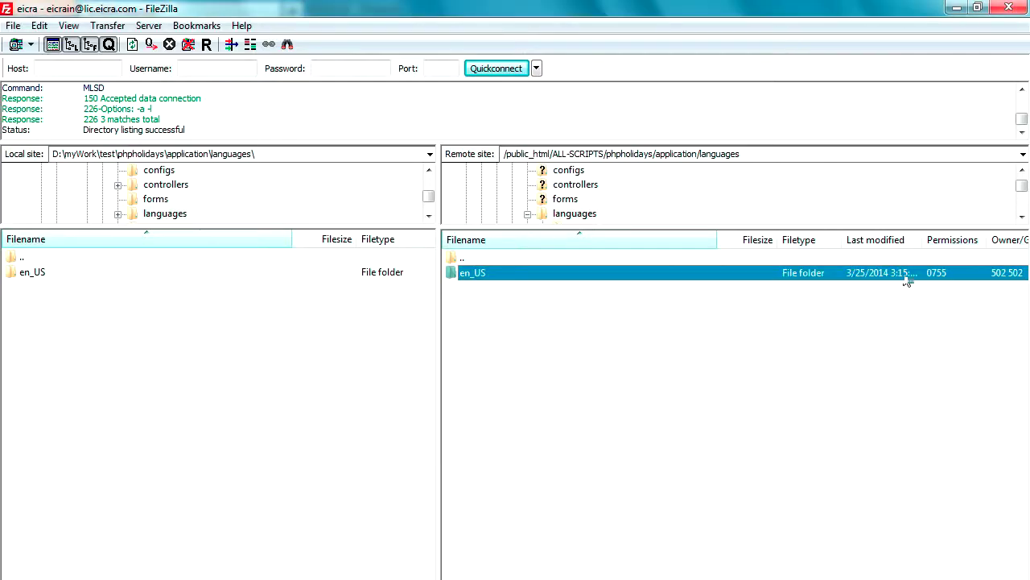
# Step: Look at the download option for the remote en_US folder, and check the local en_US folder and its path
pyautogui.click(499, 324)
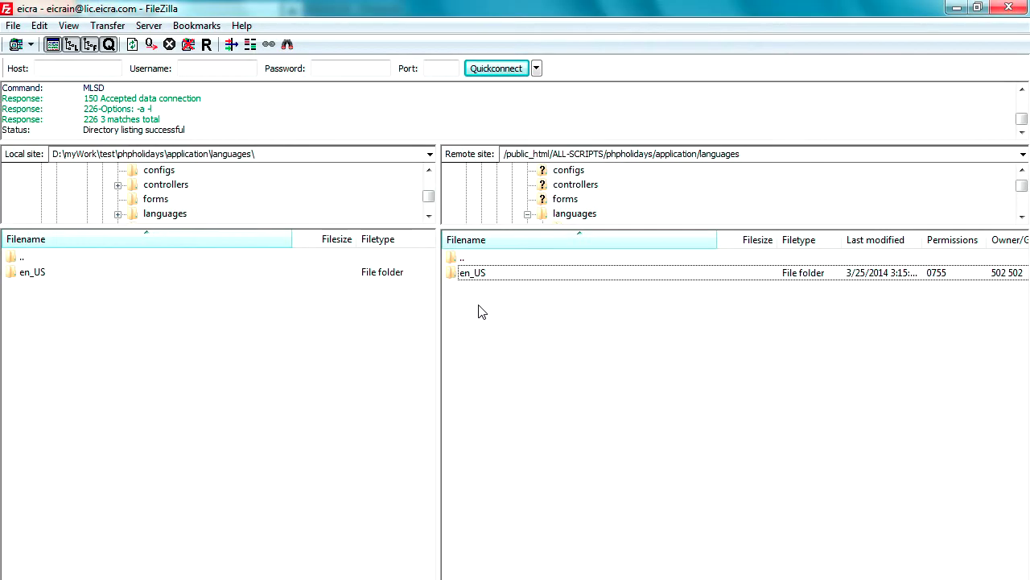
pyautogui.click(470, 276)
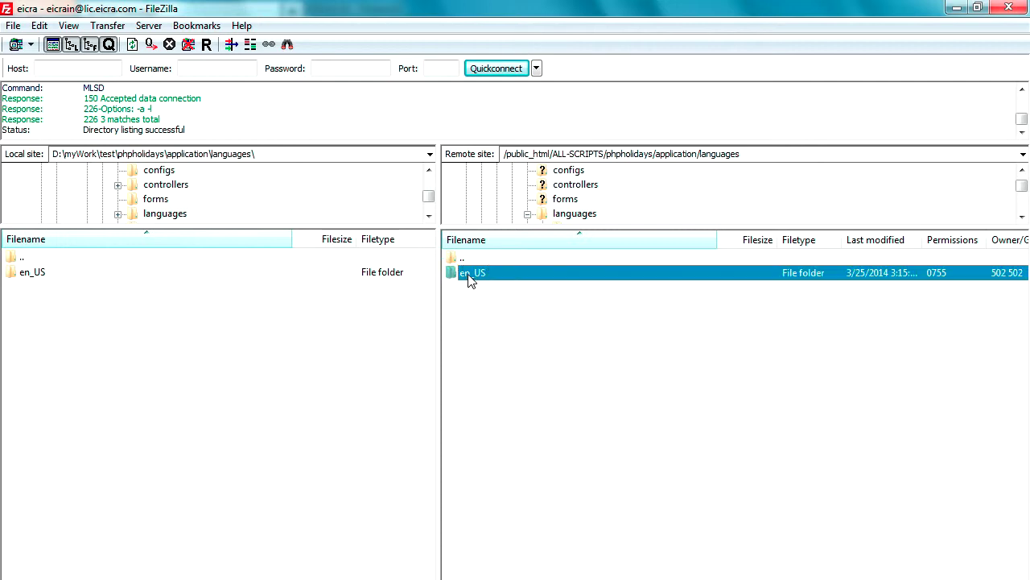
pyautogui.rightClick(471, 279)
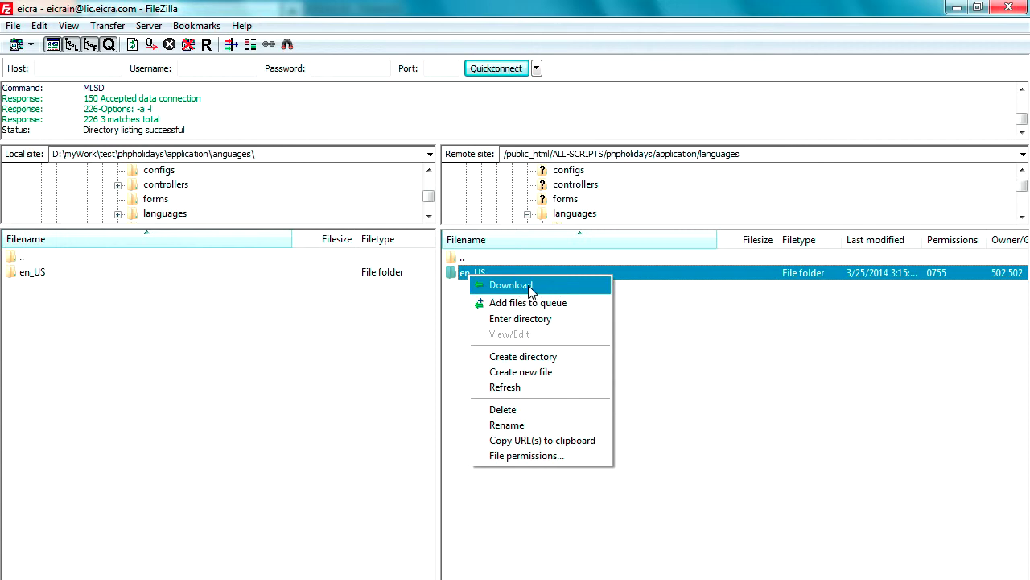
pyautogui.click(48, 306)
pyautogui.click(31, 278)
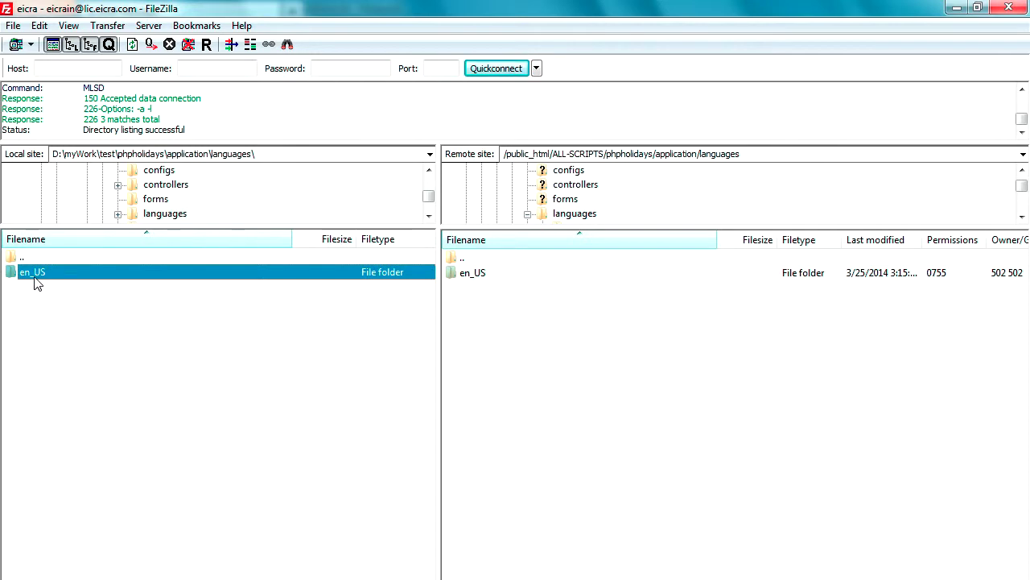
pyautogui.click(154, 153)
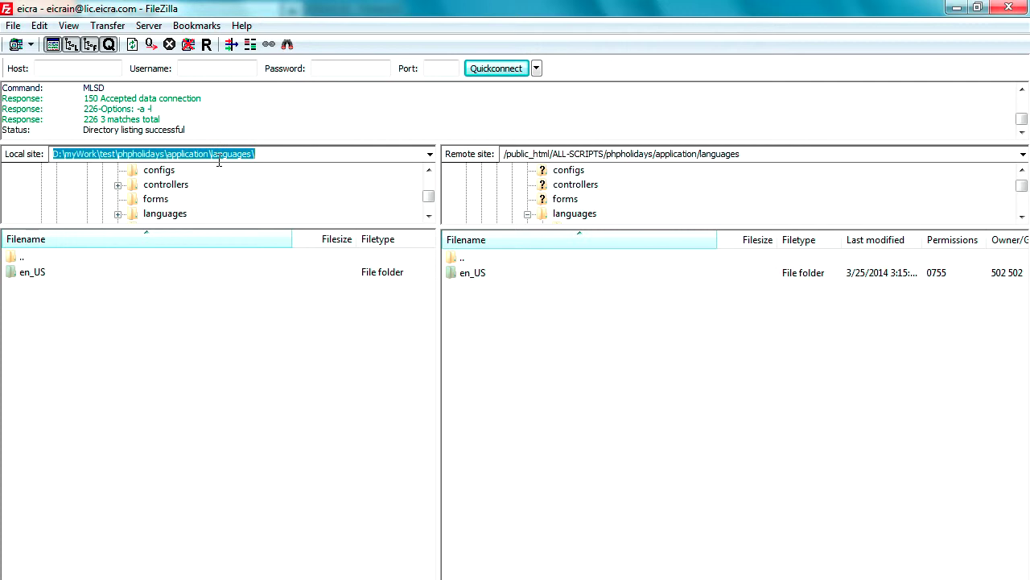
# Step: Switch to Windows Explorer and open the folder D:\myWork\test
pyautogui.press('super+d')
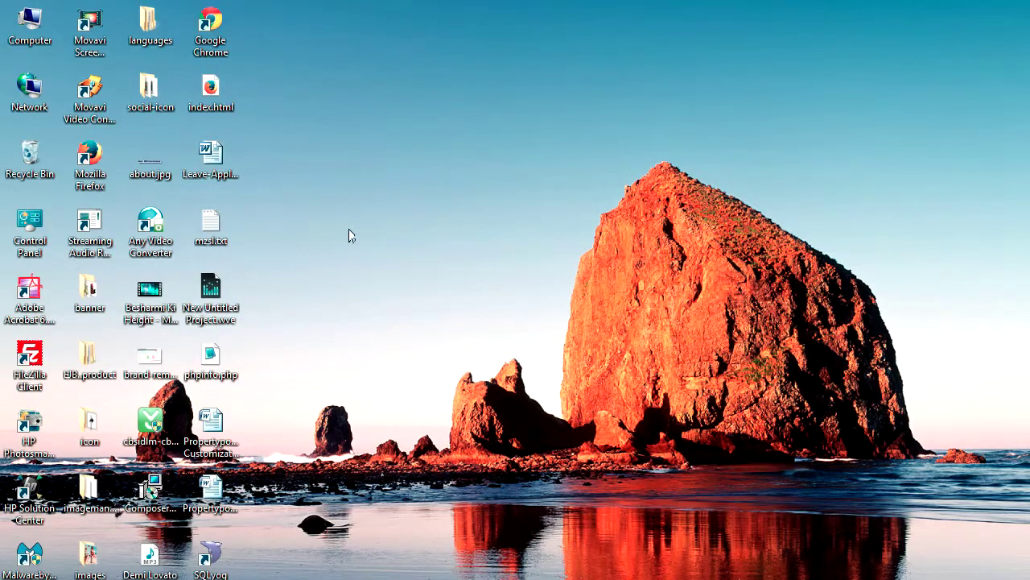
pyautogui.click(32, 19)
pyautogui.doubleClick(32, 19)
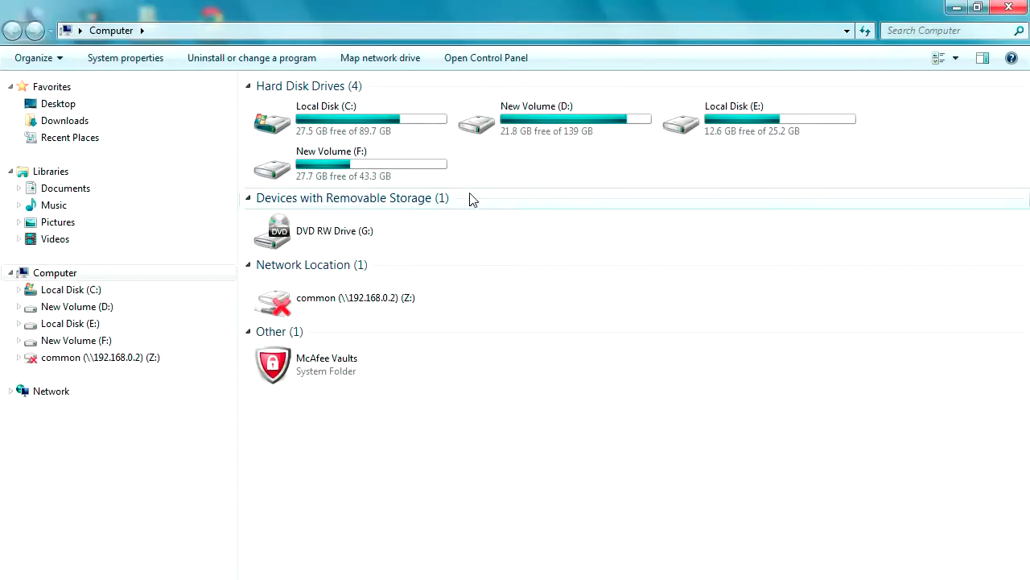
pyautogui.doubleClick(539, 124)
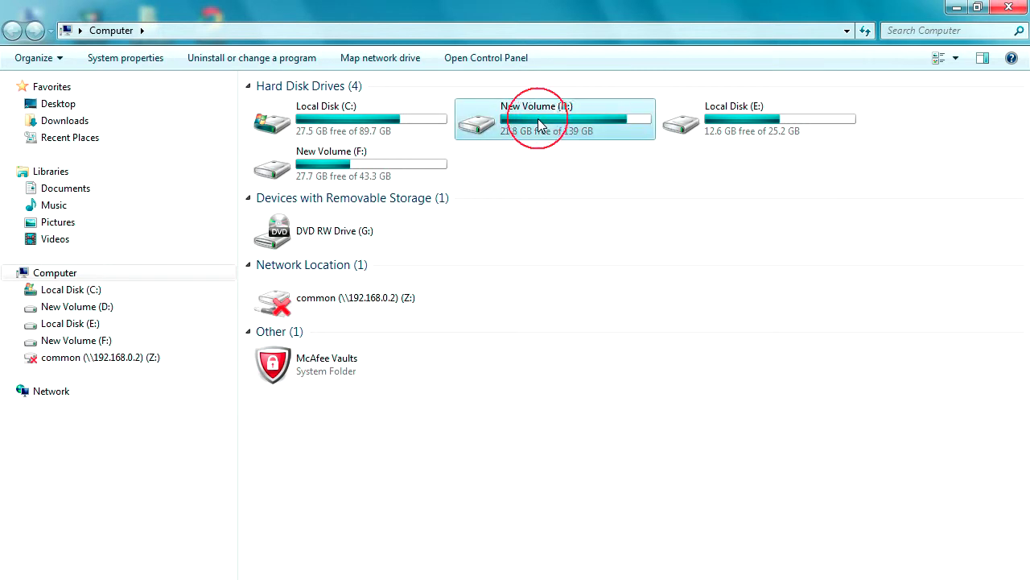
pyautogui.doubleClick(289, 175)
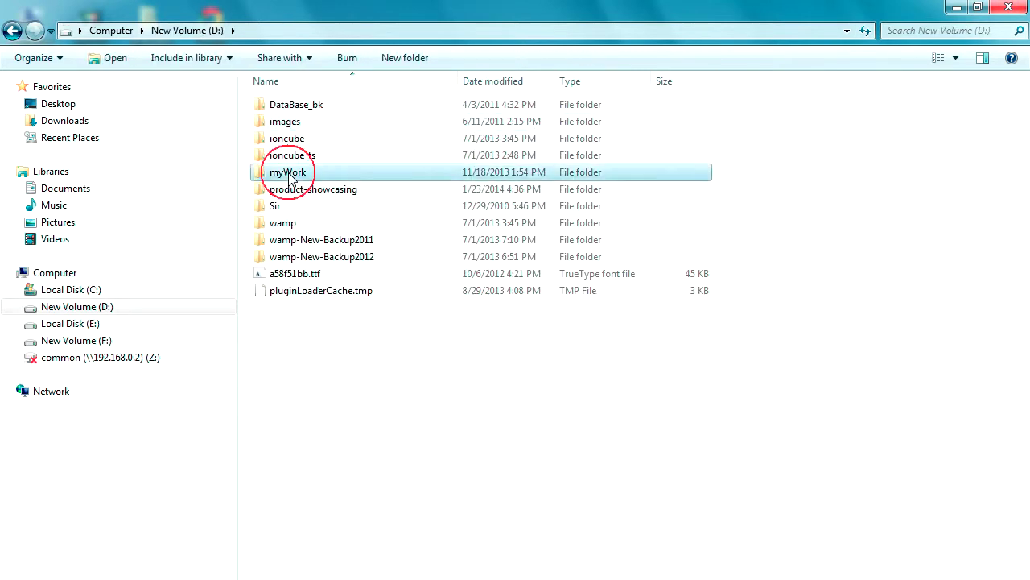
pyautogui.doubleClick(278, 258)
pyautogui.click(277, 259)
# Step: Open the folder phpholidays\application\languages inside the test folder
pyautogui.press('p')
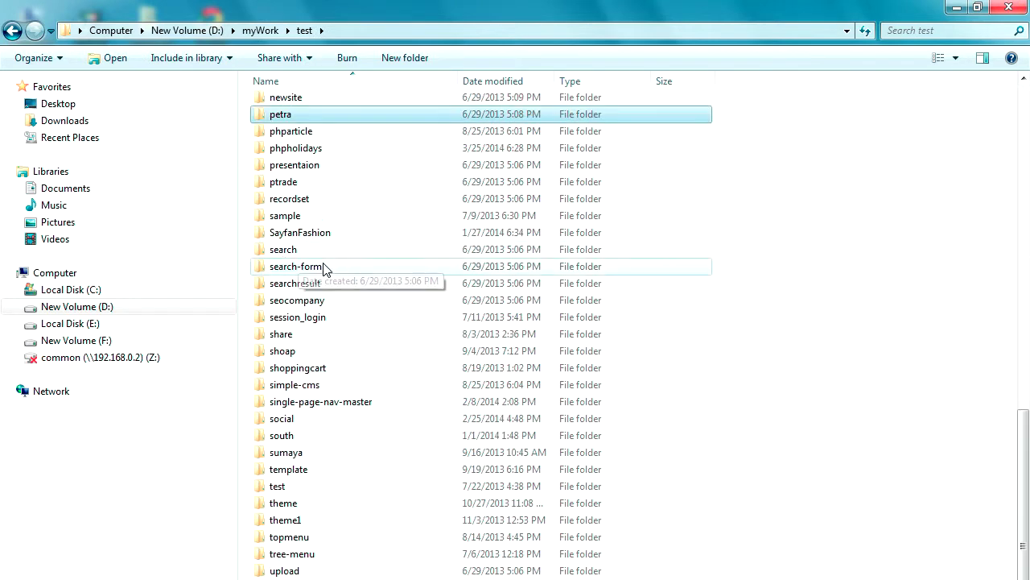
pyautogui.press('p')
pyautogui.press('p')
pyautogui.press('Return')
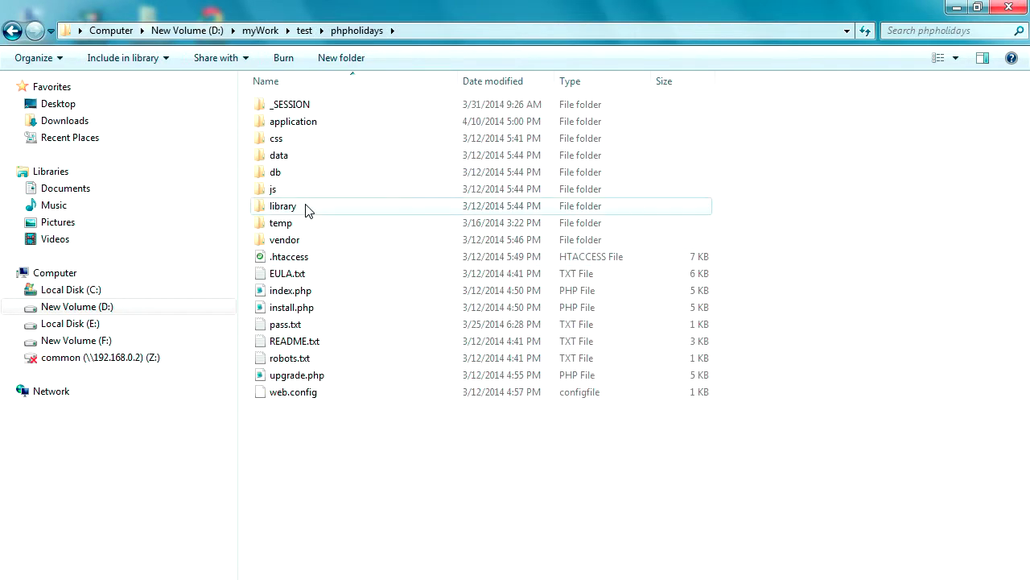
pyautogui.doubleClick(302, 123)
pyautogui.doubleClick(300, 155)
# Step: Duplicate the en_US folder within the languages folder
pyautogui.click(278, 113)
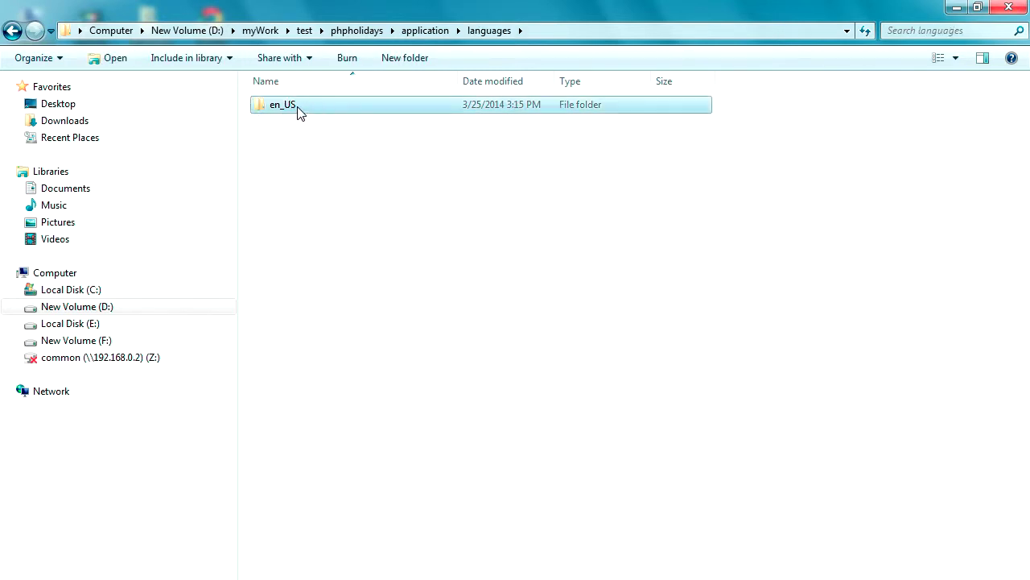
pyautogui.doubleClick(297, 108)
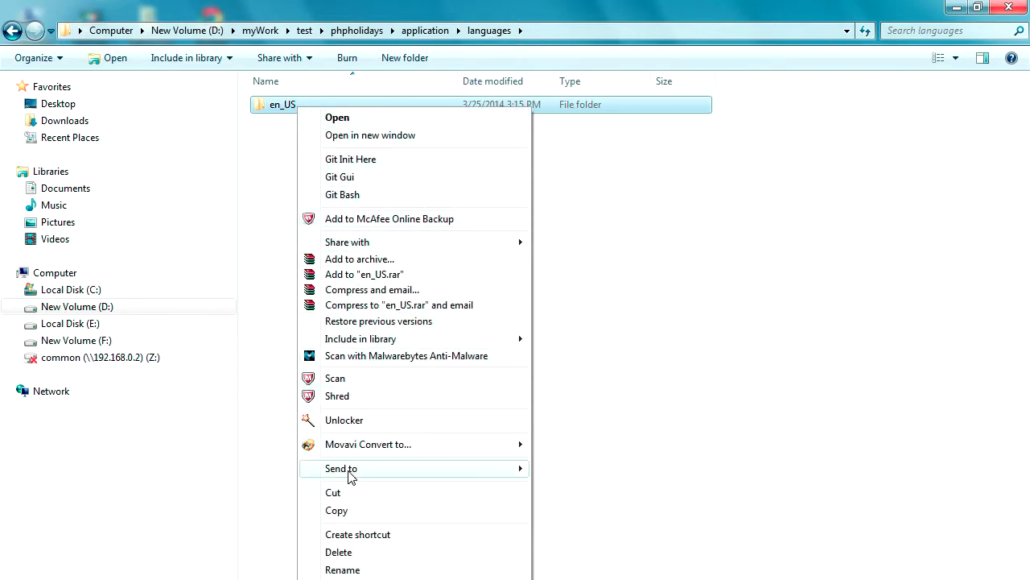
pyautogui.click(341, 509)
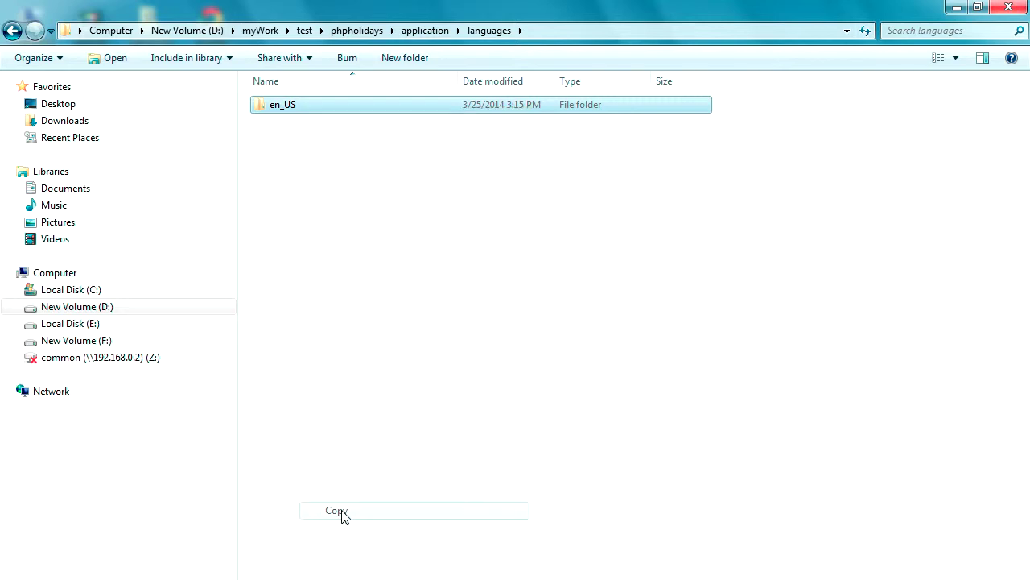
pyautogui.click(352, 333)
pyautogui.rightClick(295, 192)
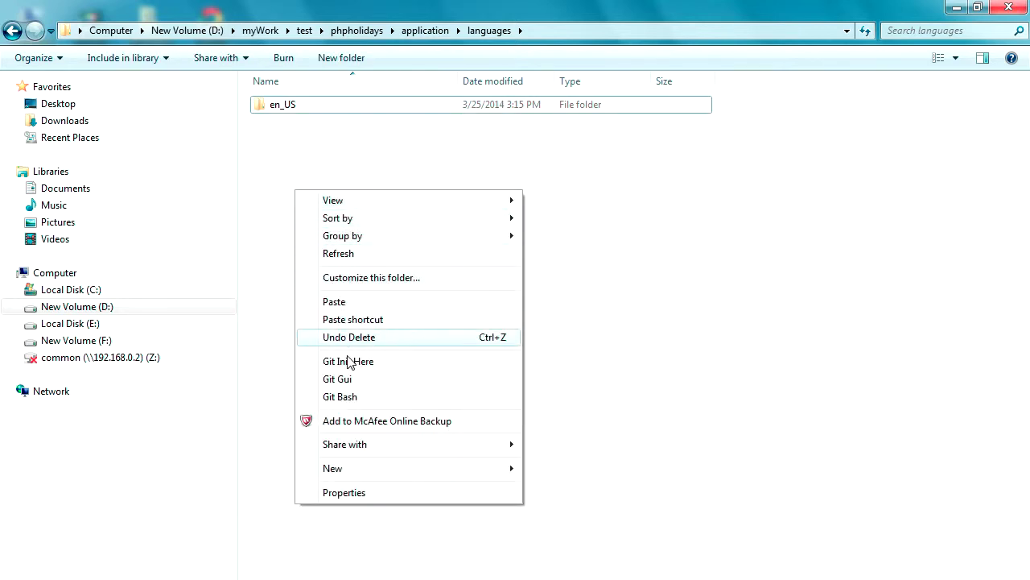
pyautogui.click(334, 301)
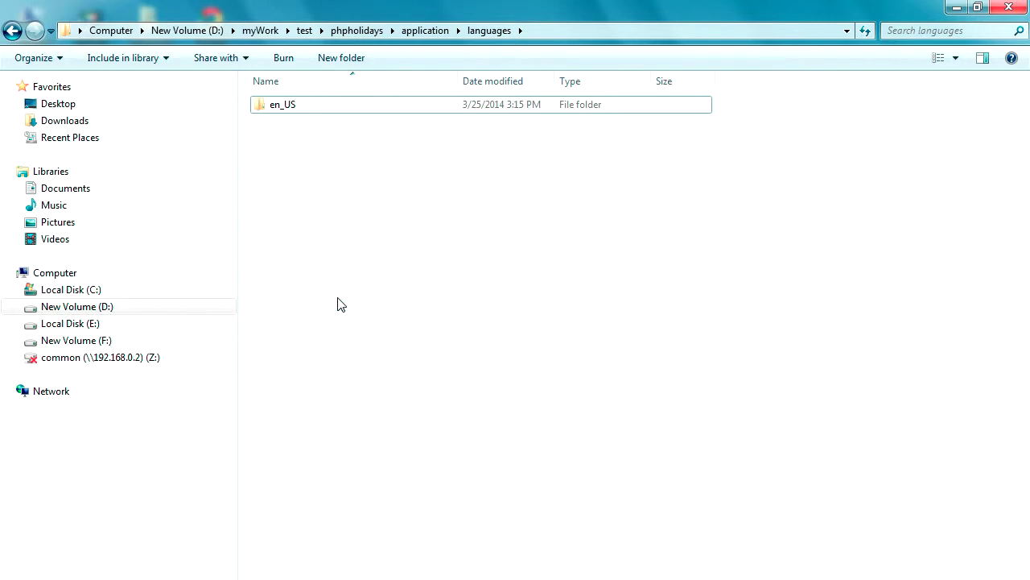
pyautogui.click(351, 197)
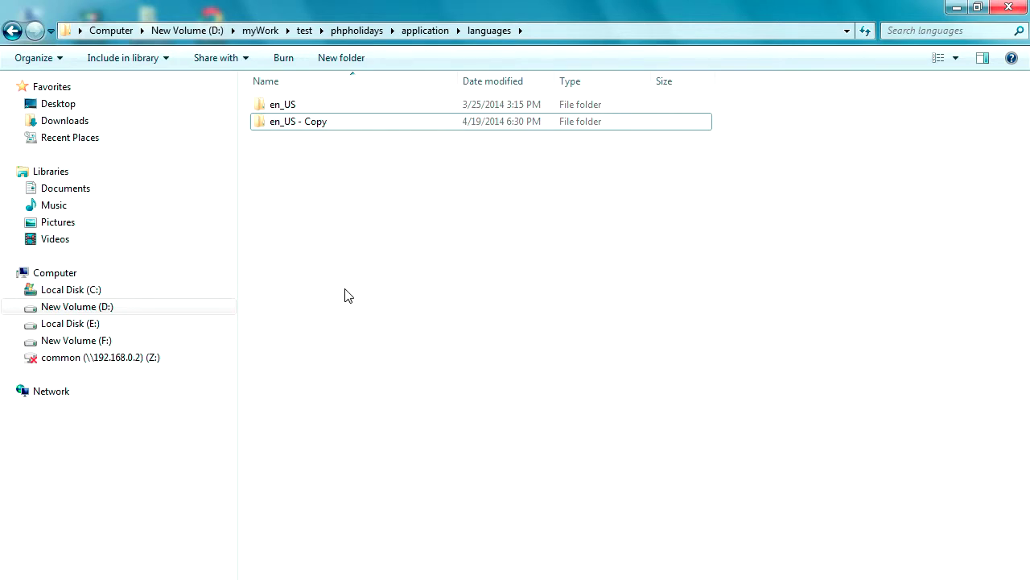
# Step: Switch to Notepad2, copy the language code hi_IN from the default language options, and return to Windows Explorer
pyautogui.hotkey('alt', 'Tab')
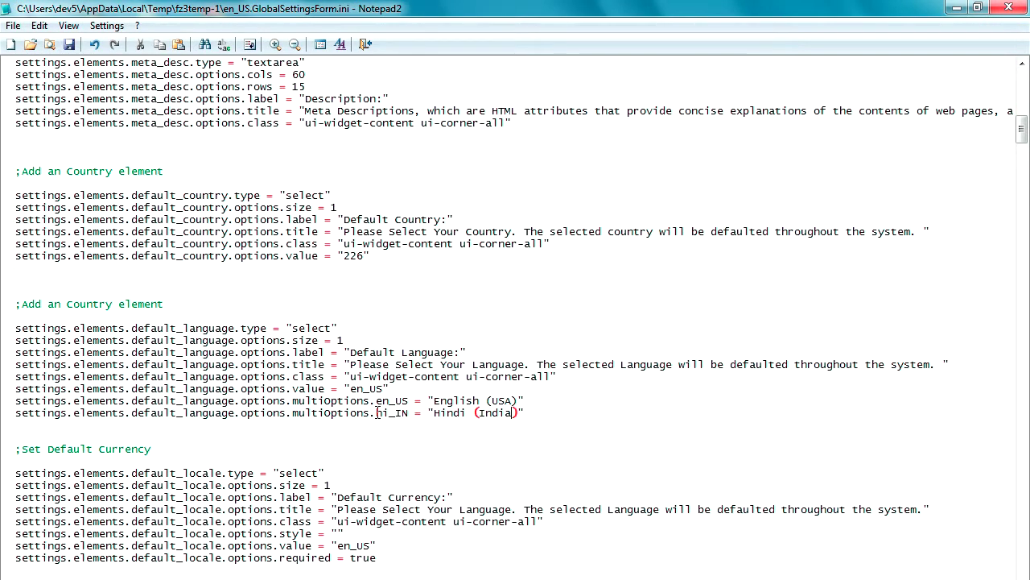
pyautogui.moveTo(376, 412); pyautogui.dragTo(397, 410)
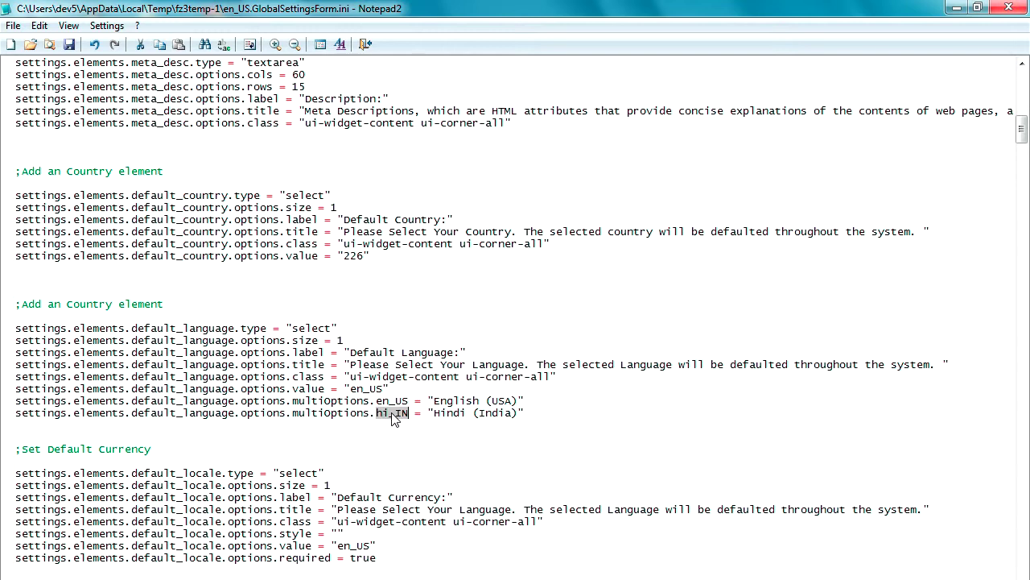
pyautogui.rightClick(391, 414)
pyautogui.click(431, 483)
pyautogui.click(957, 9)
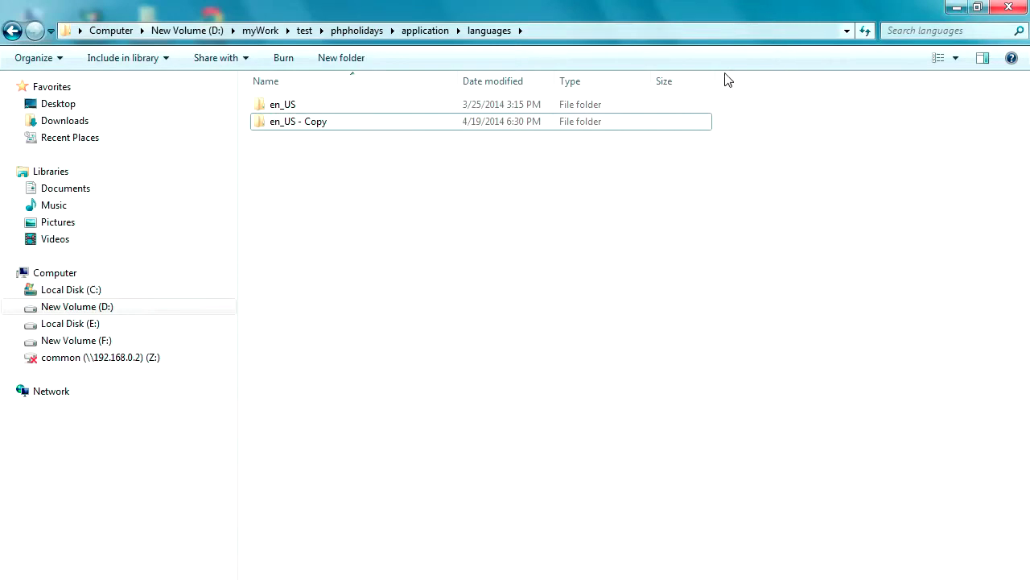
# Step: Rename the duplicated en_US folder inside the languages folder as hi_IN
pyautogui.click(322, 122)
pyautogui.click(322, 123)
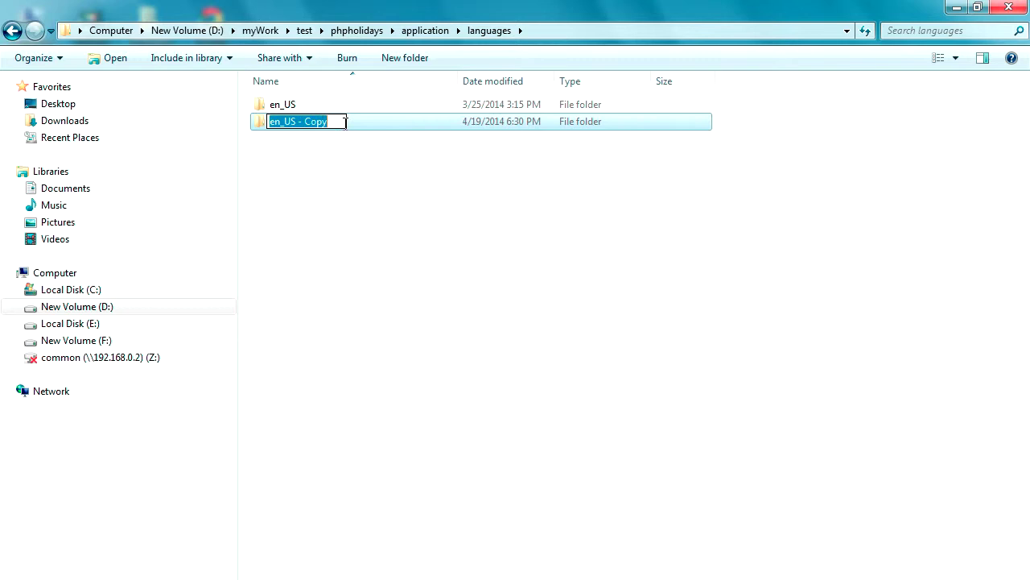
pyautogui.write('hi_IN')
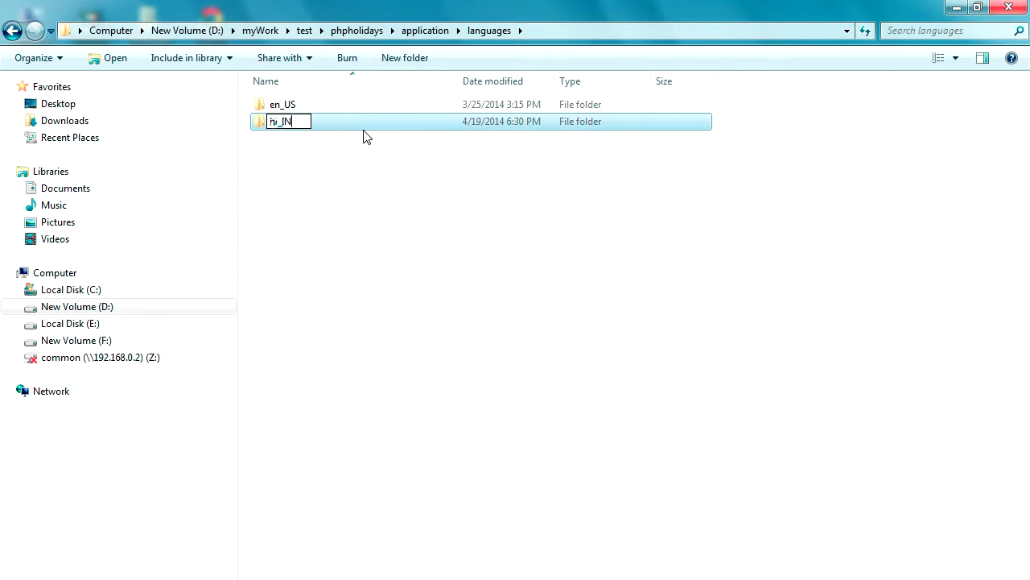
pyautogui.click(338, 174)
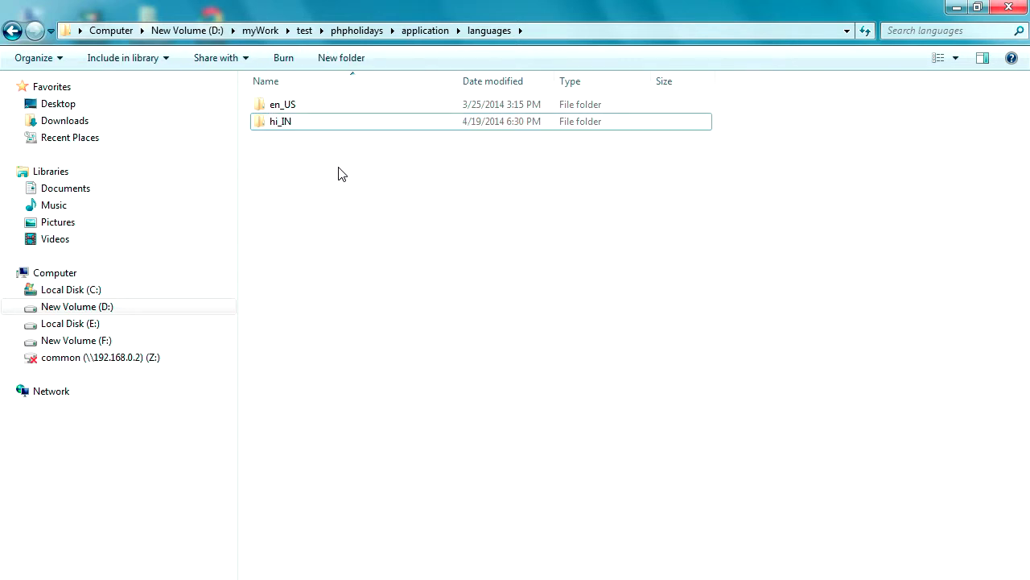
# Step: Open the hi_IN folder and look through its module subfolders
pyautogui.click(289, 107)
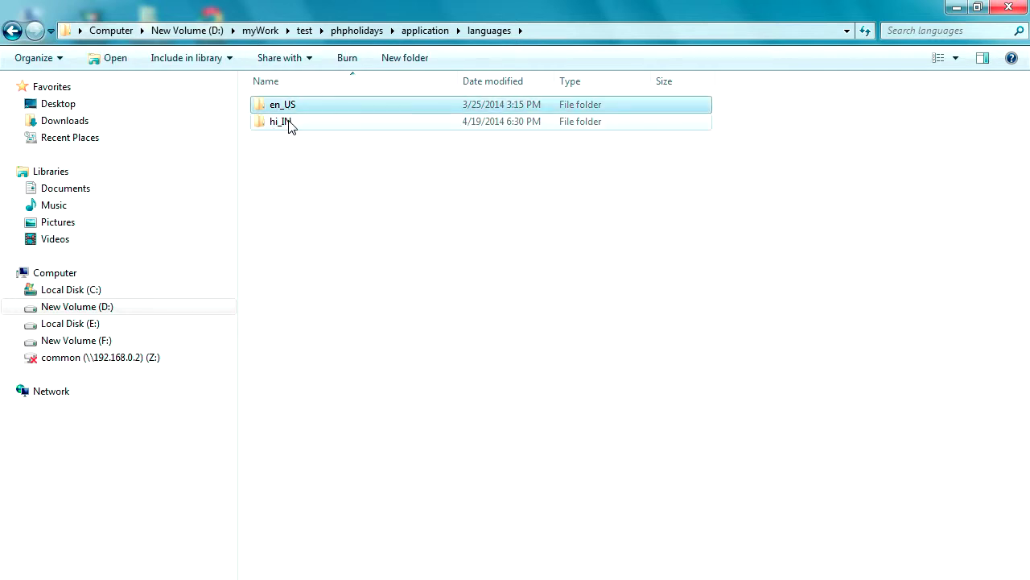
pyautogui.click(290, 125)
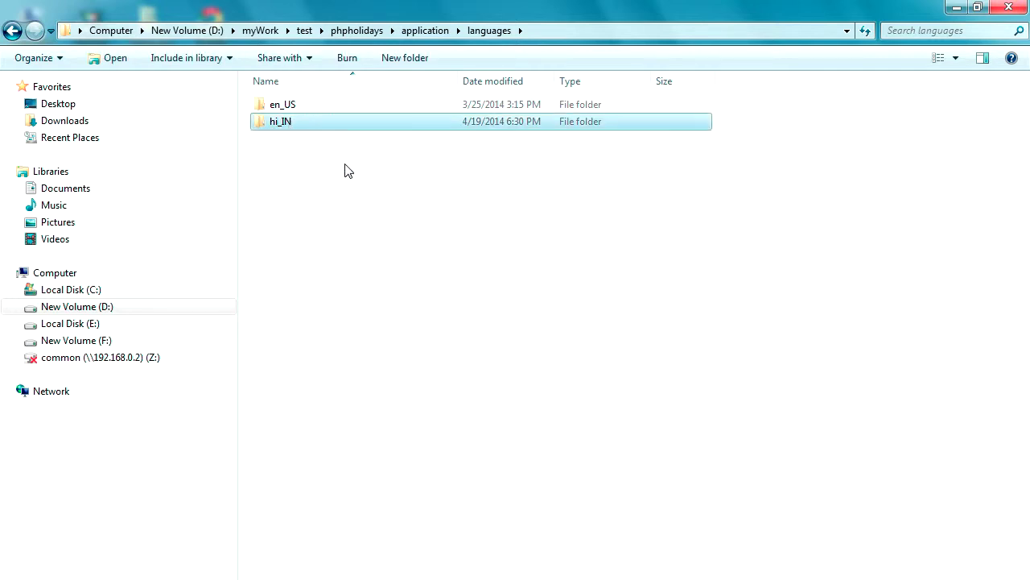
pyautogui.doubleClick(289, 130)
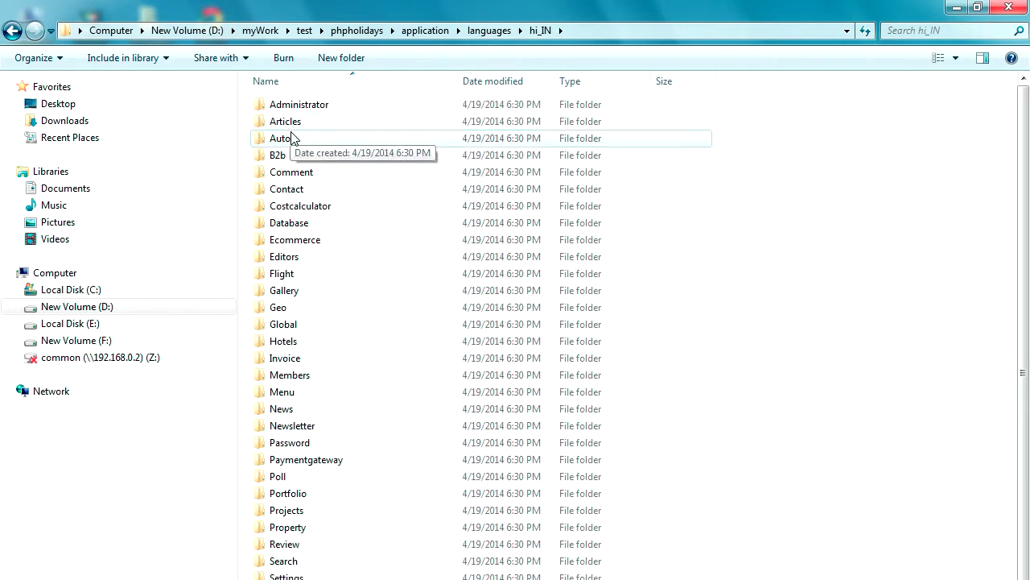
pyautogui.click(339, 413)
pyautogui.scroll(-1, 339, 413)
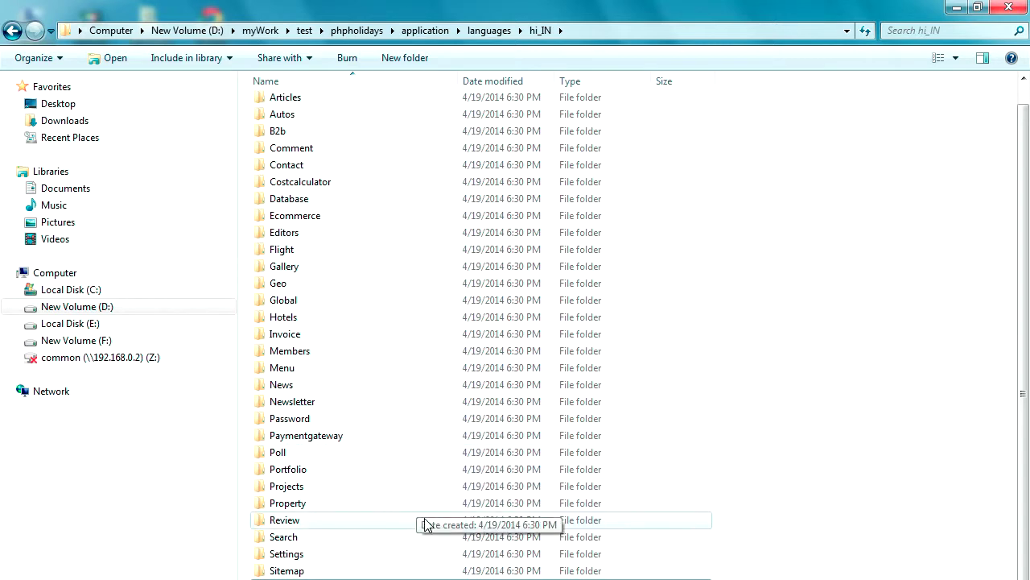
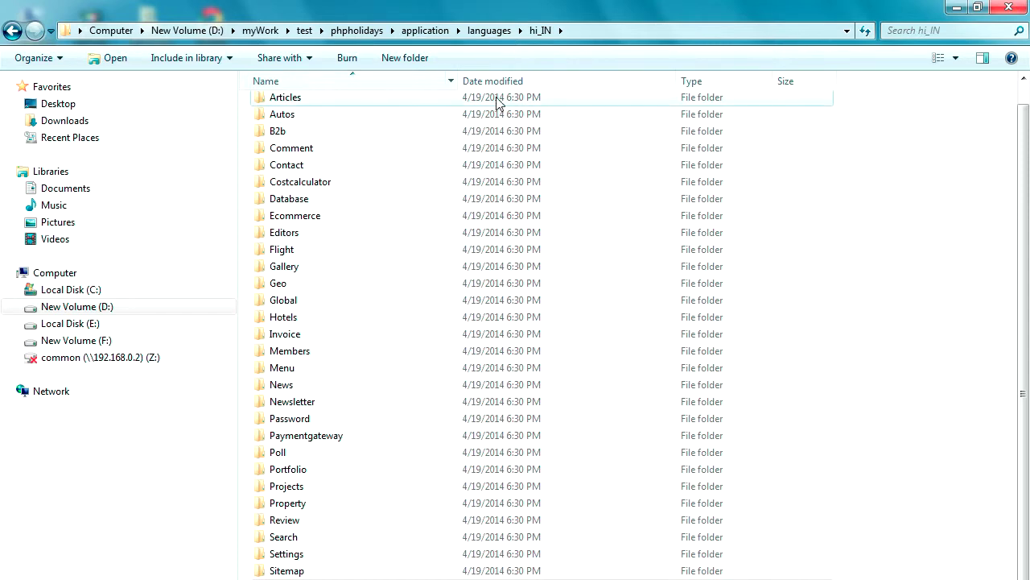
pyautogui.click(957, 58)
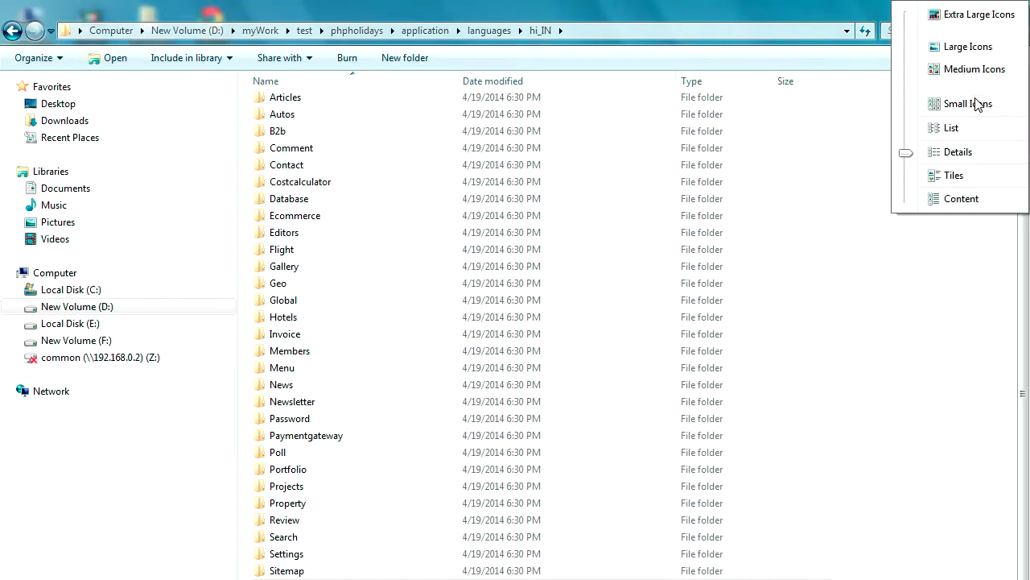
pyautogui.click(959, 135)
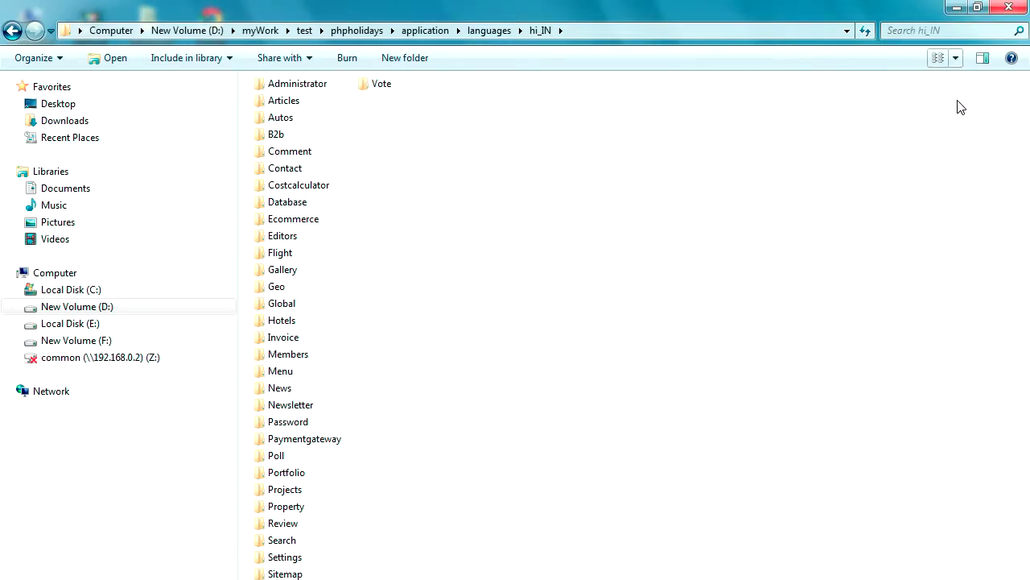
pyautogui.click(955, 58)
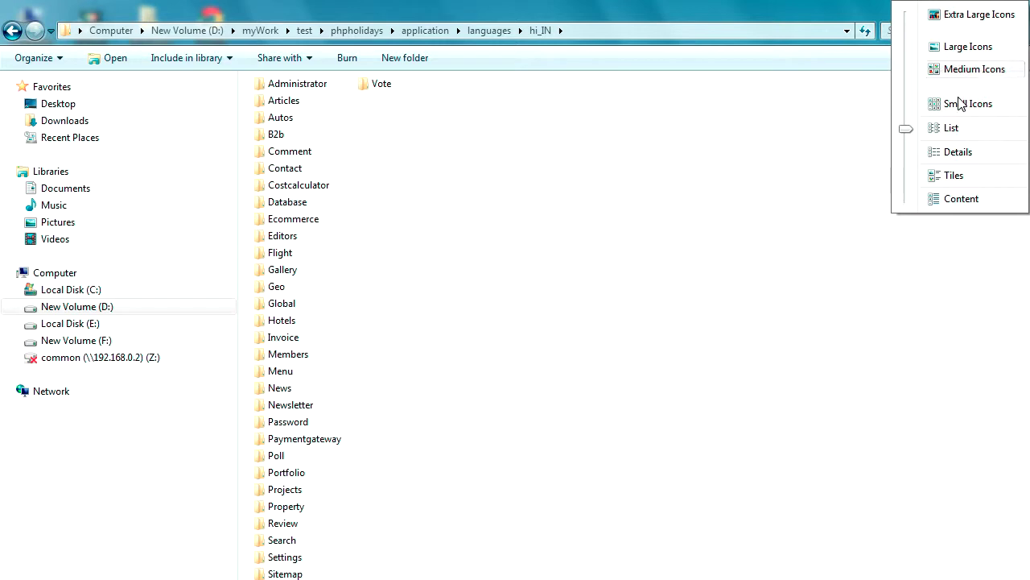
pyautogui.click(958, 153)
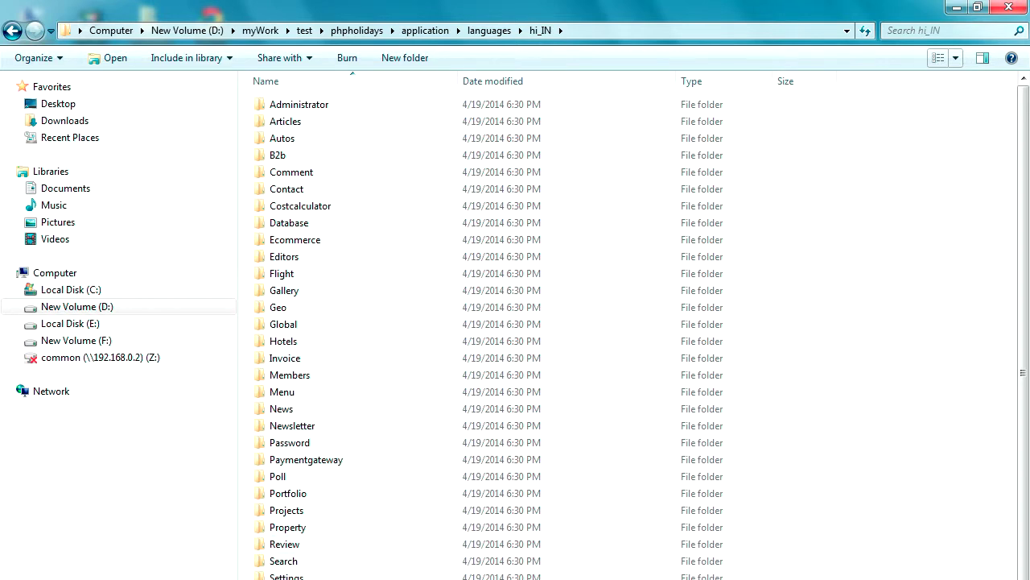
# Step: Open the yourtheme folder inside the Templates folder of hi_IN
pyautogui.press('t')
pyautogui.press('Return')
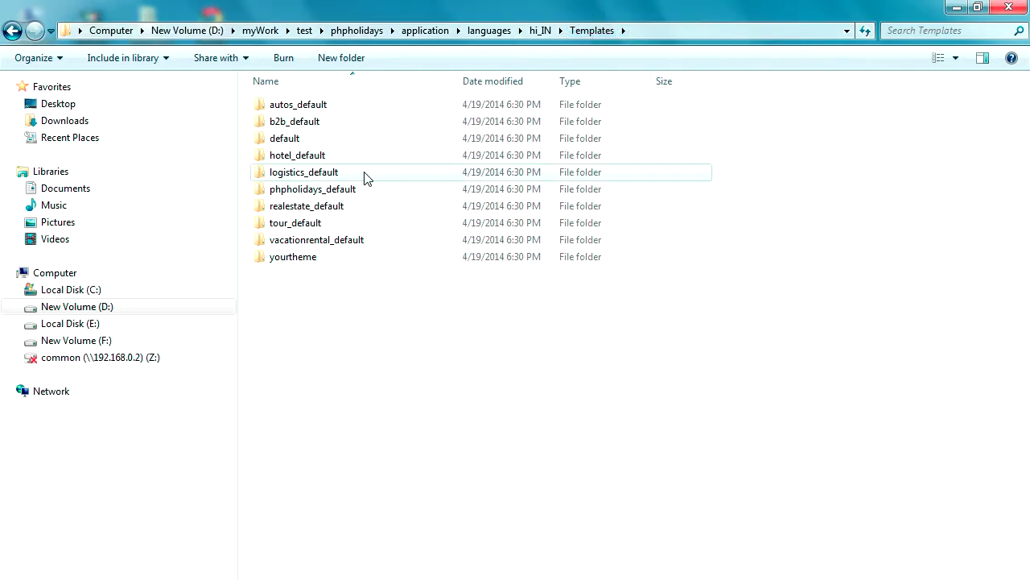
pyautogui.doubleClick(295, 258)
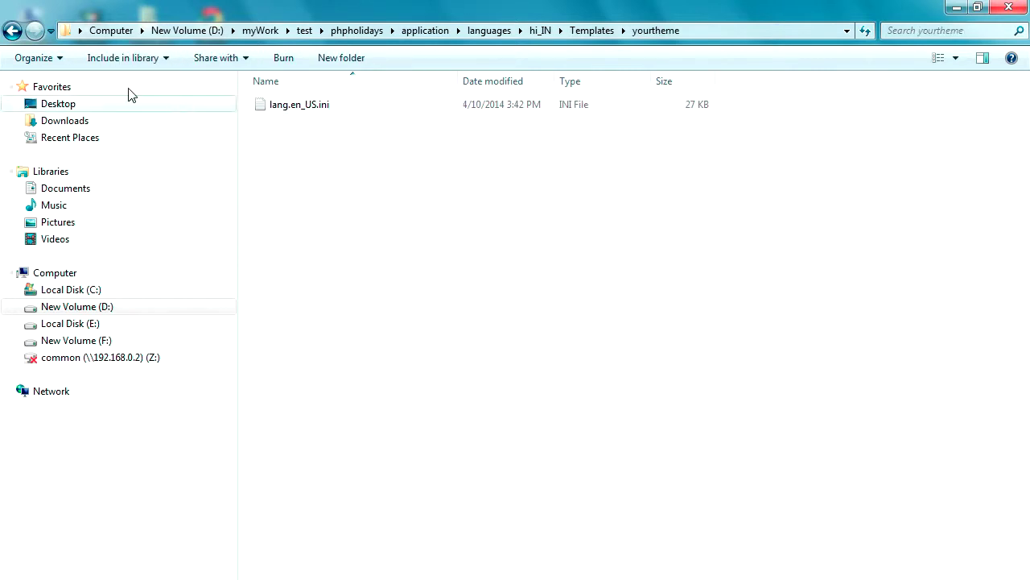
# Step: Rename the language INI file in the yourtheme folder as lang.hi_IN.ini
pyautogui.click(290, 108)
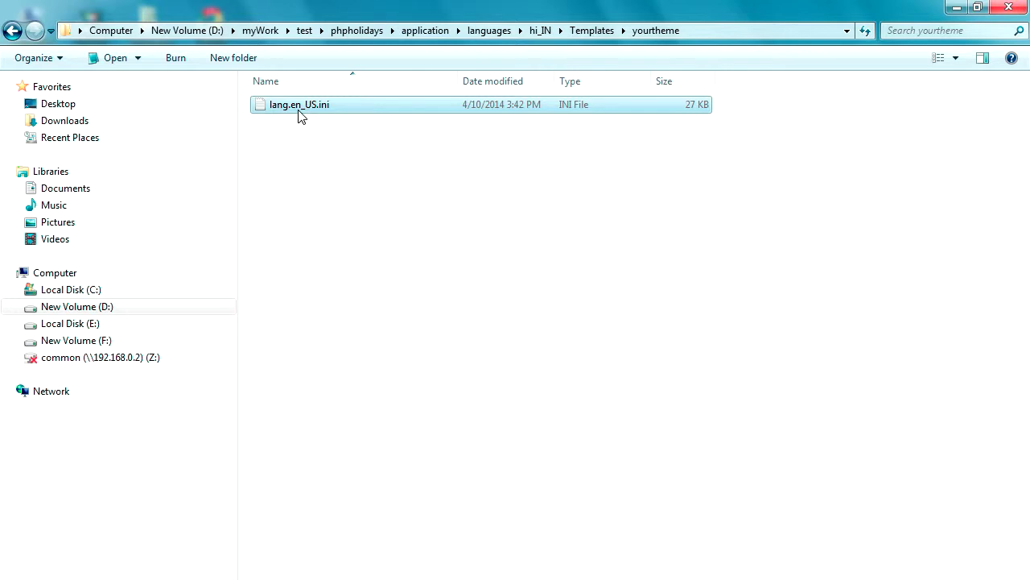
pyautogui.press('F2')
pyautogui.click(305, 105)
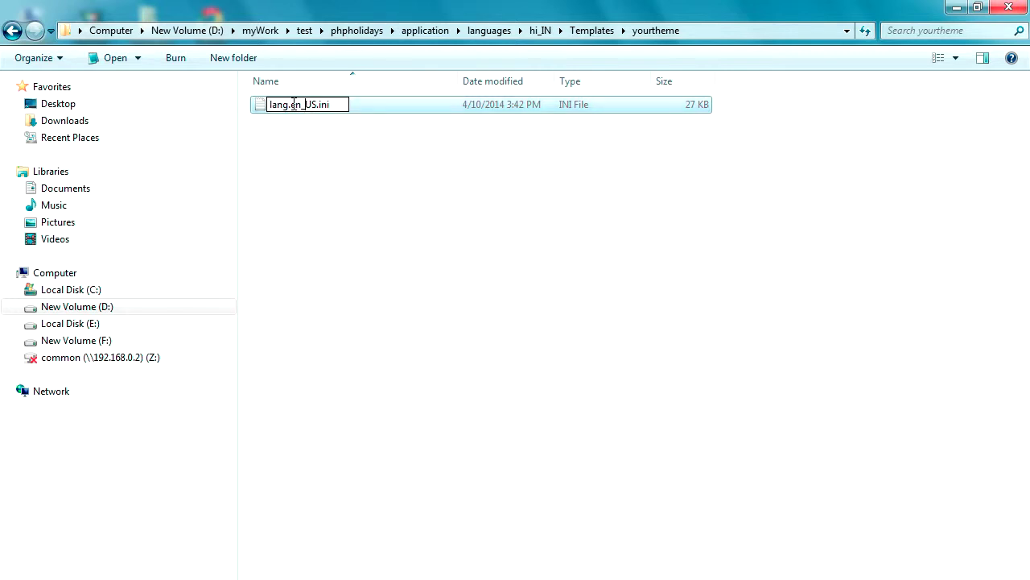
pyautogui.moveTo(298, 104); pyautogui.dragTo(313, 104)
pyautogui.write('hi_IN')
pyautogui.click(312, 137)
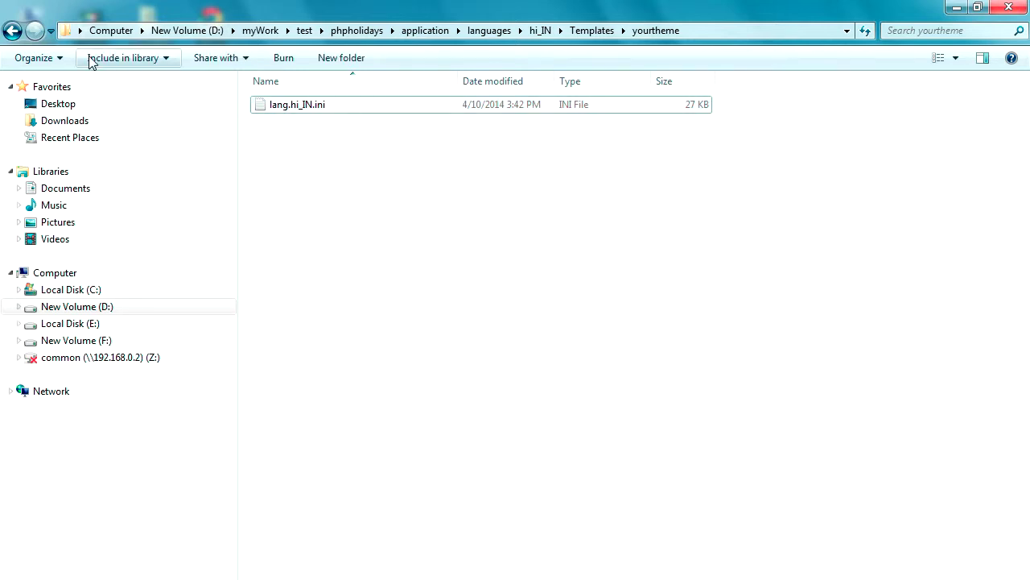
# Step: Return to the hi_IN folder and open its Articles subfolder
pyautogui.click(12, 30)
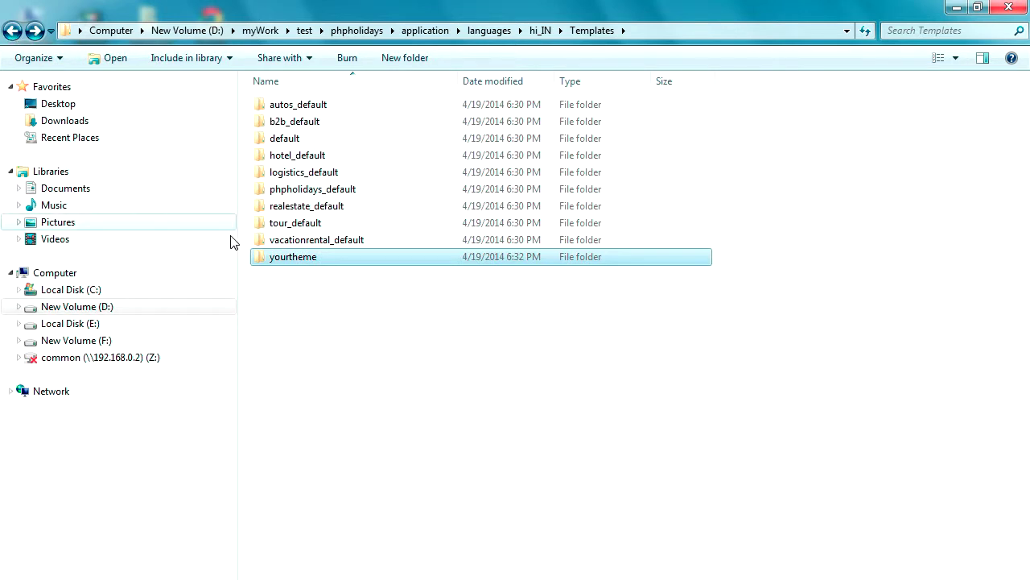
pyautogui.click(14, 33)
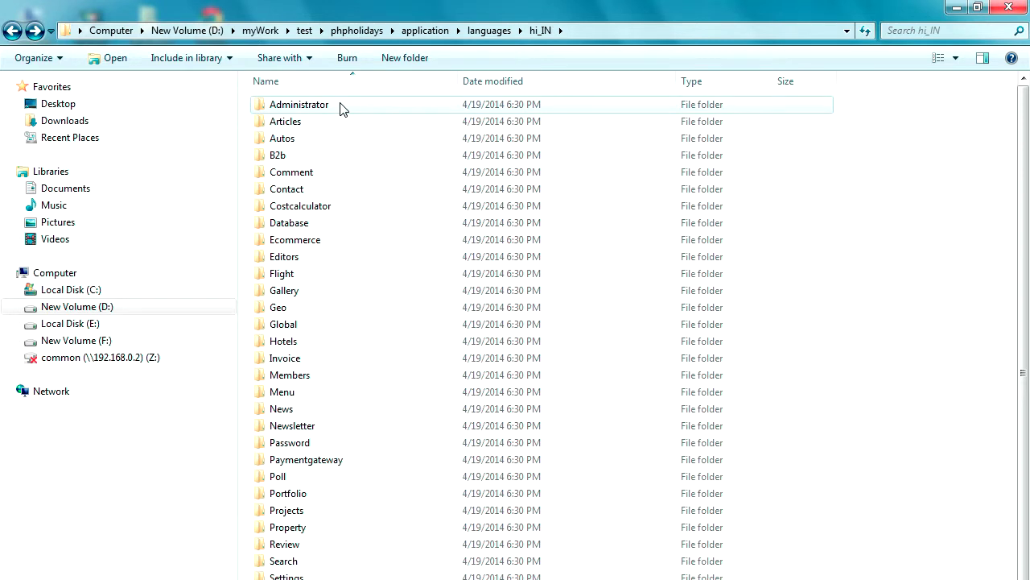
pyautogui.scroll(-1, 387, 209)
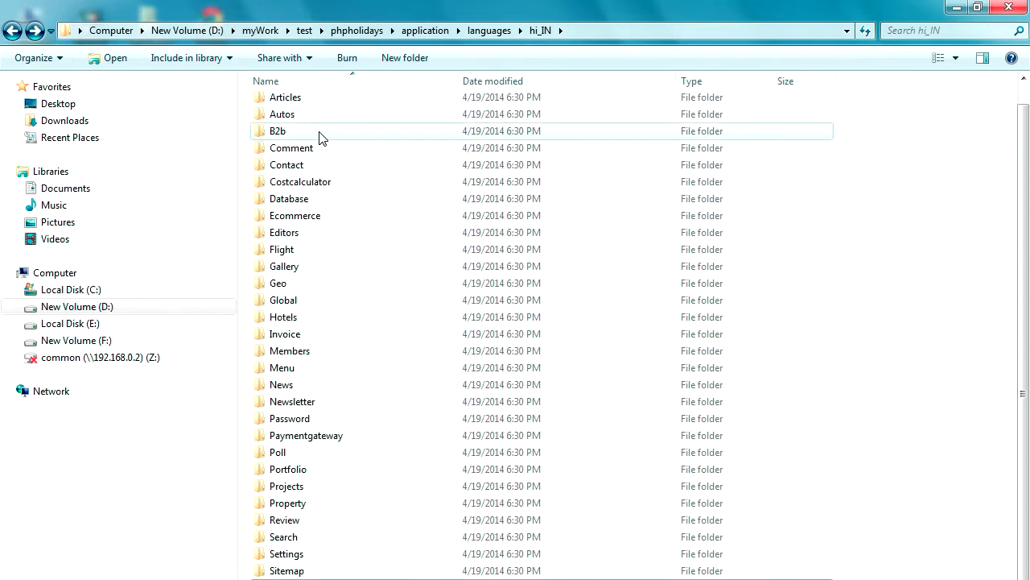
pyautogui.click(283, 100)
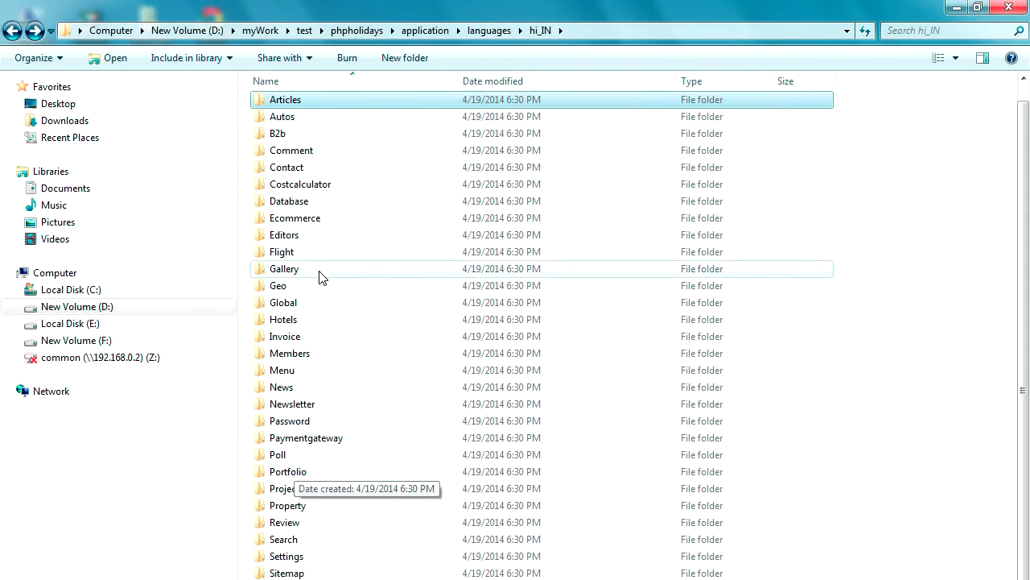
pyautogui.doubleClick(266, 96)
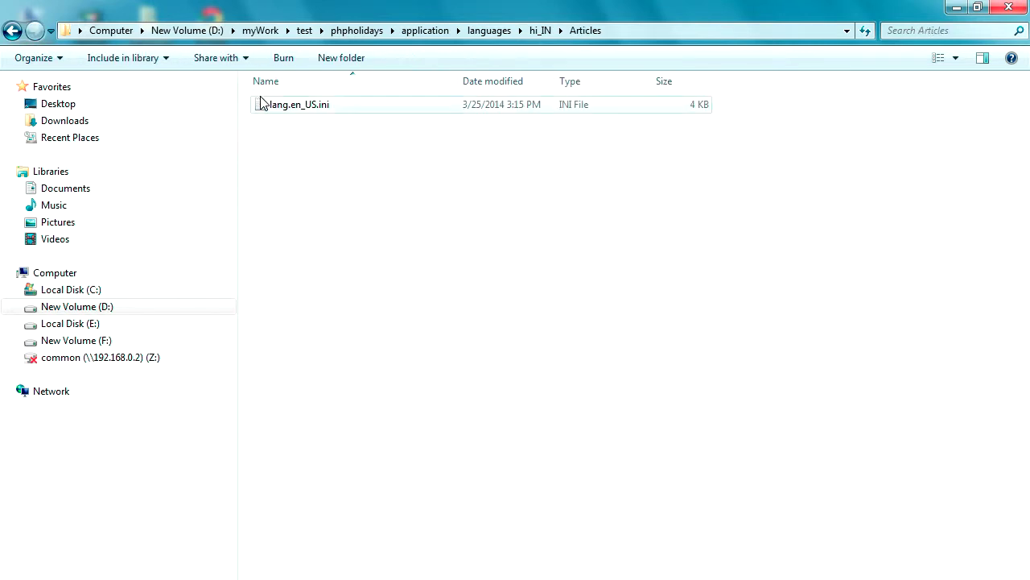
# Step: Rename the INI file in the Articles folder as lang.hi_IN.ini and copy the full new file name
pyautogui.click(282, 110)
pyautogui.press('F2')
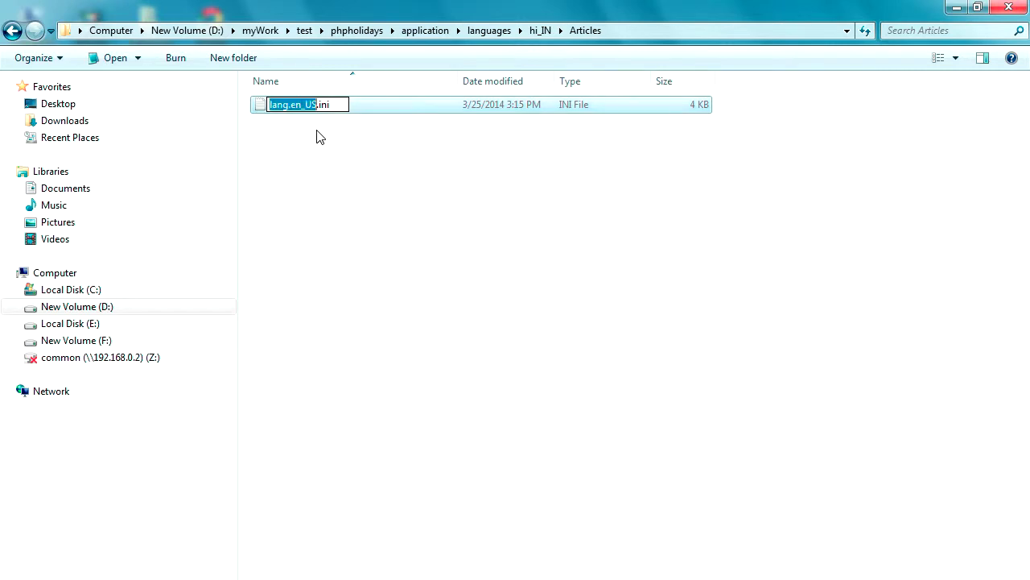
pyautogui.click(318, 104)
pyautogui.moveTo(318, 104); pyautogui.dragTo(303, 105)
pyautogui.write('hi_IN')
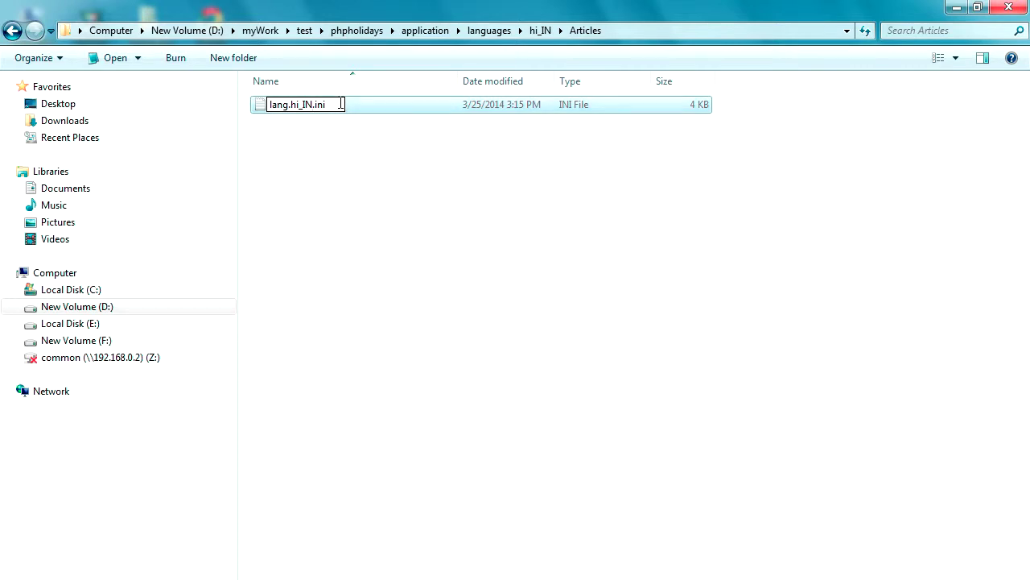
pyautogui.moveTo(341, 104); pyautogui.dragTo(258, 104)
pyautogui.rightClick(299, 103)
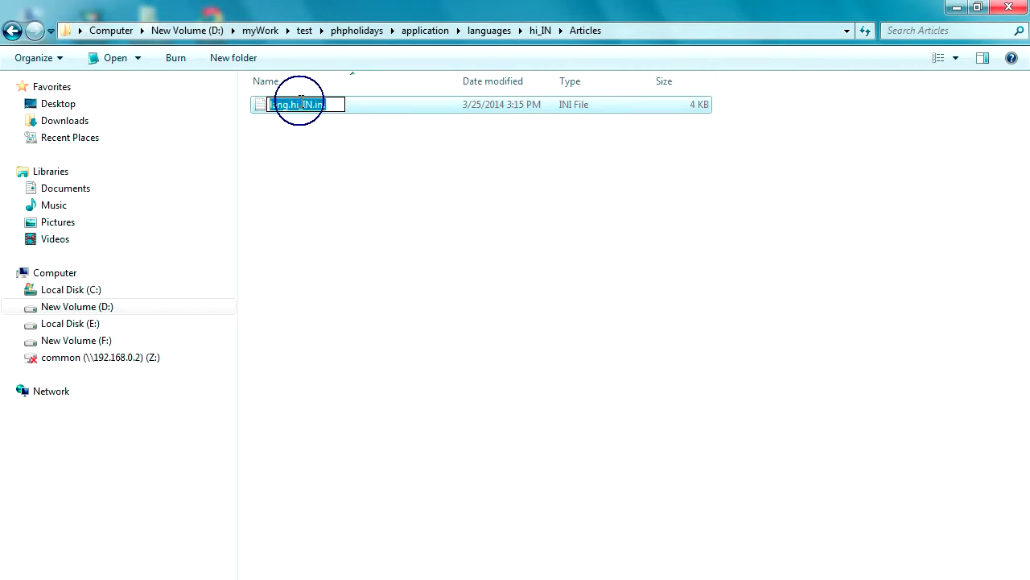
pyautogui.click(338, 153)
pyautogui.click(327, 158)
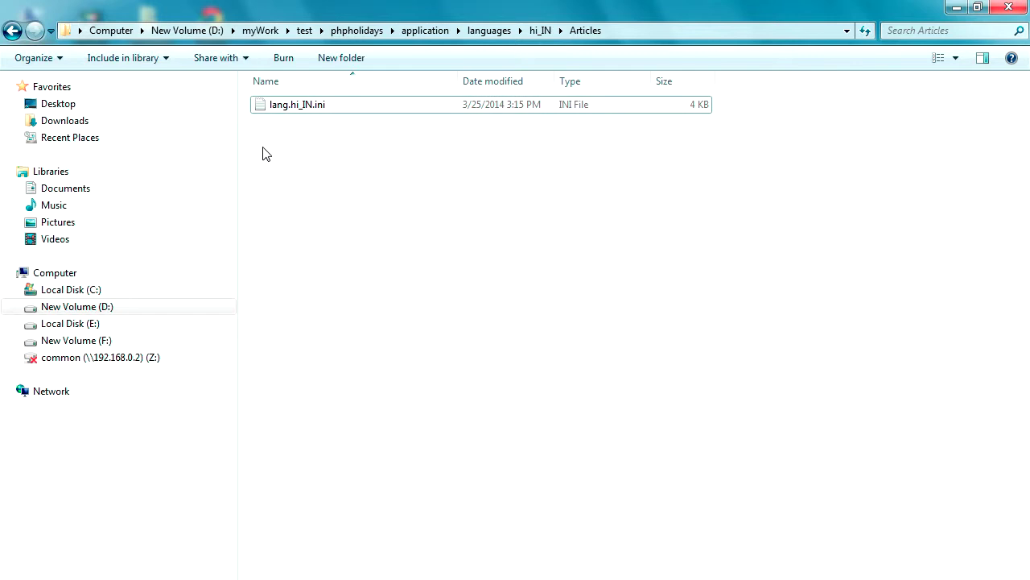
# Step: Open the Administrator folder in hi_IN and rename its INI file as lang.hi_IN.ini using the copied name
pyautogui.click(11, 30)
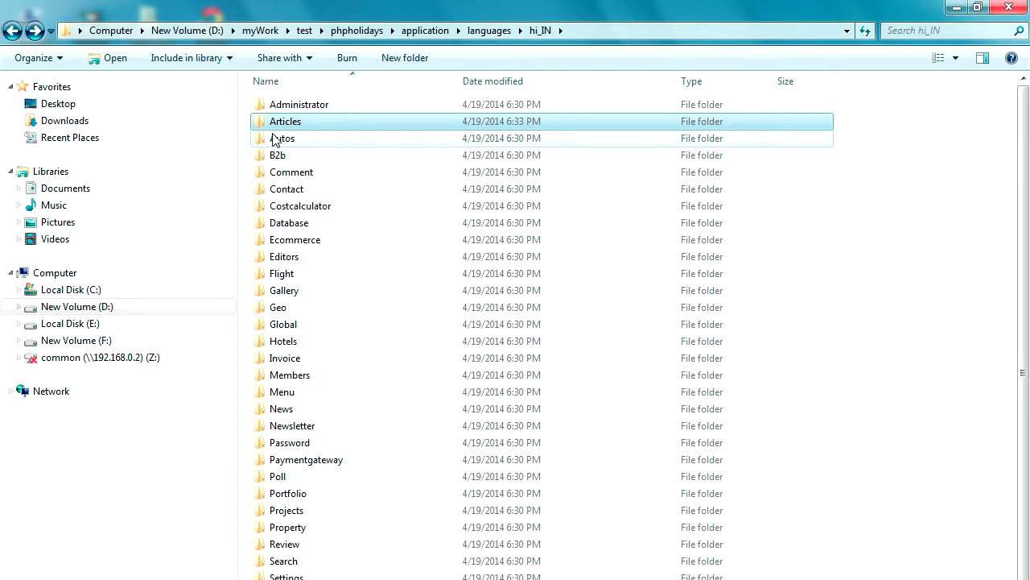
pyautogui.doubleClick(300, 106)
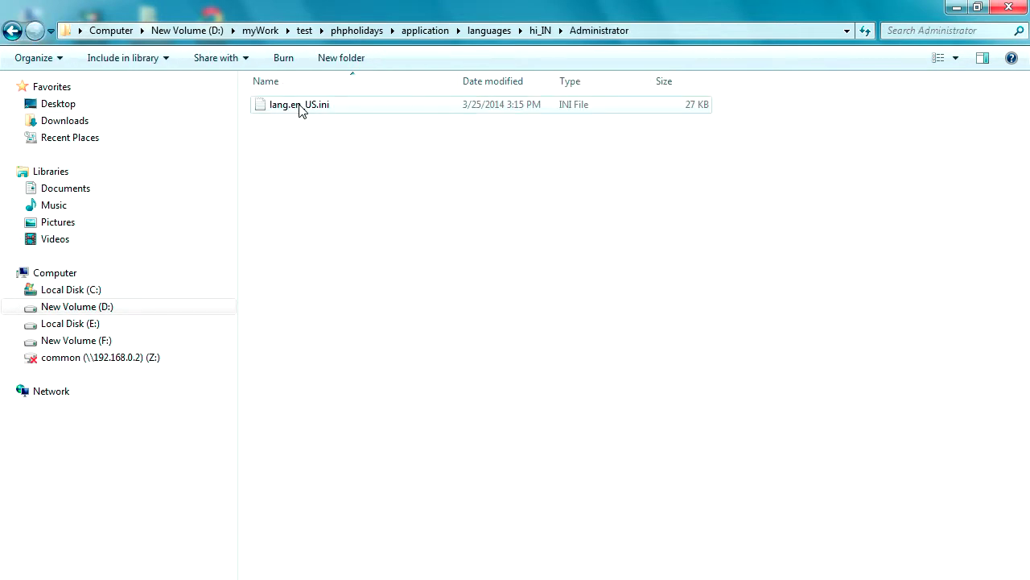
pyautogui.click(300, 105)
pyautogui.press('F2')
pyautogui.moveTo(336, 105); pyautogui.dragTo(258, 106)
pyautogui.hotkey('ctrl', 'v')
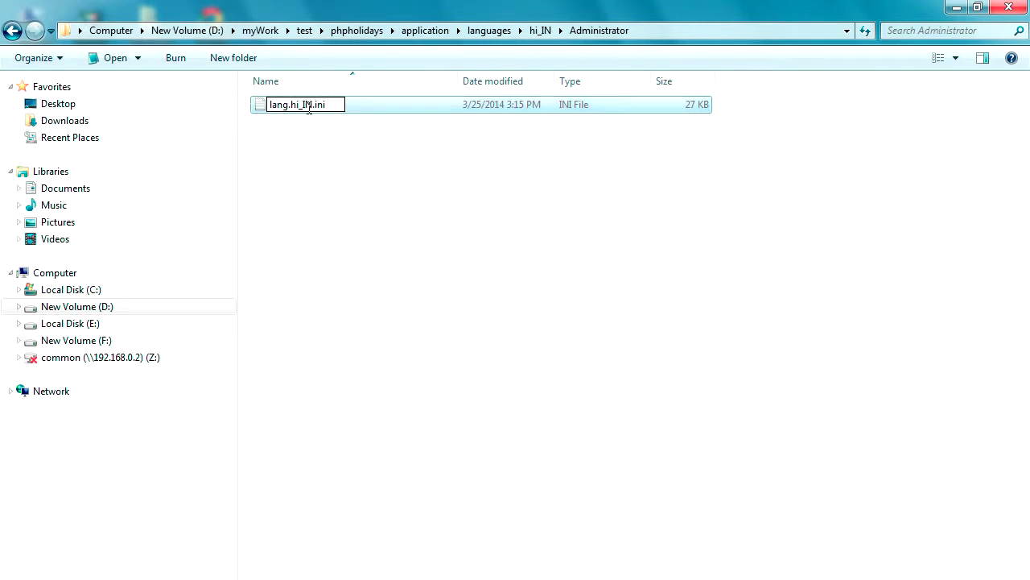
pyautogui.click(318, 167)
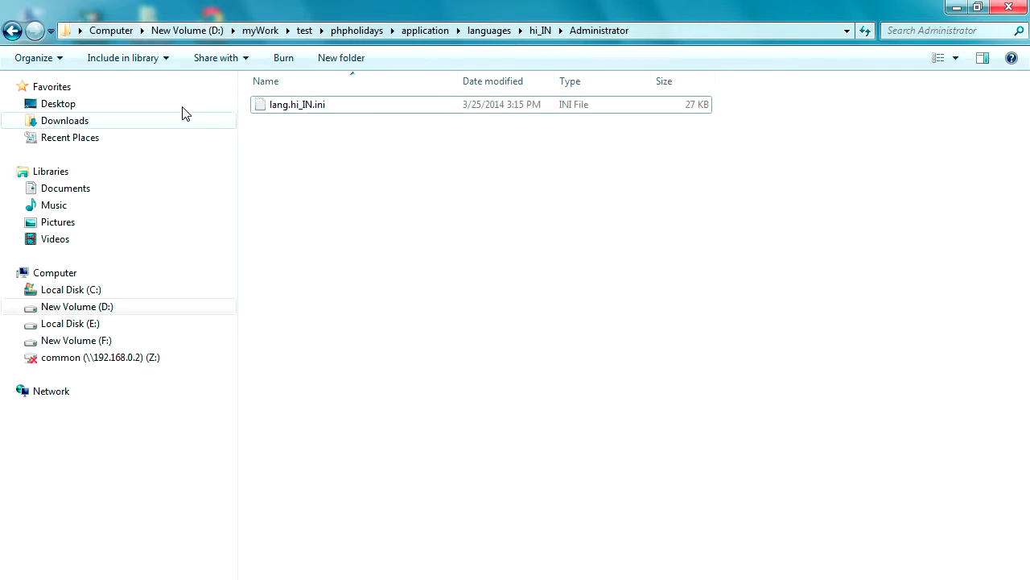
# Step: Open the Comment folder in hi_IN, rename its INI file as lang.hi_IN.ini and copy the name part lang.hi_IN without the extension
pyautogui.click(12, 30)
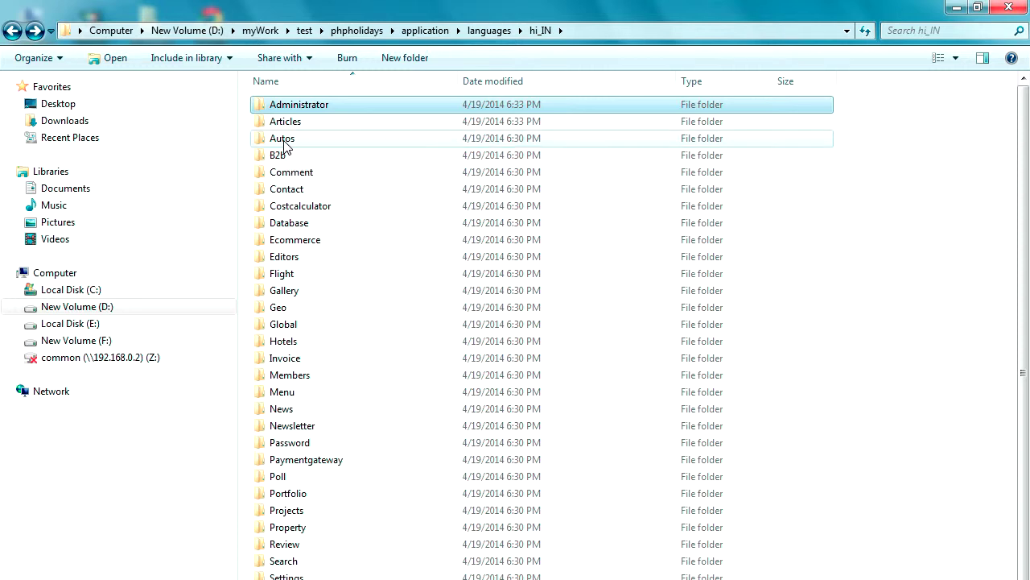
pyautogui.doubleClick(298, 174)
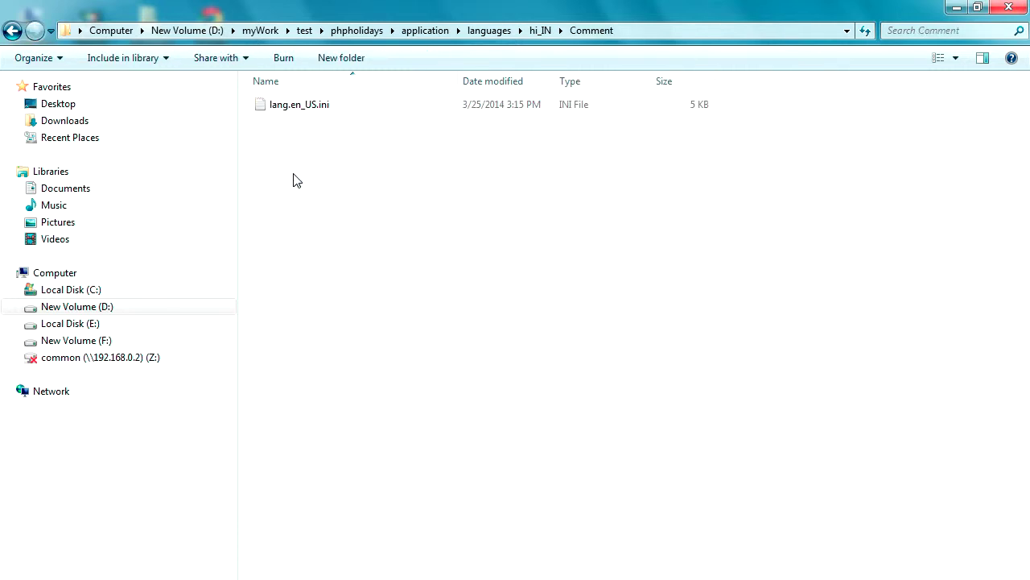
pyautogui.click(306, 114)
pyautogui.click(305, 111)
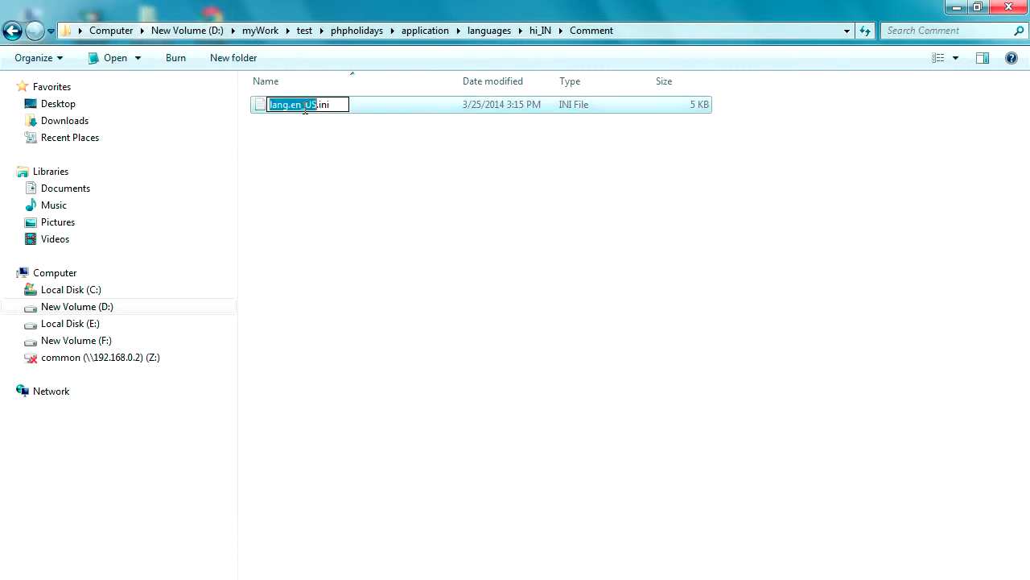
pyautogui.hotkey('ctrl', 'v')
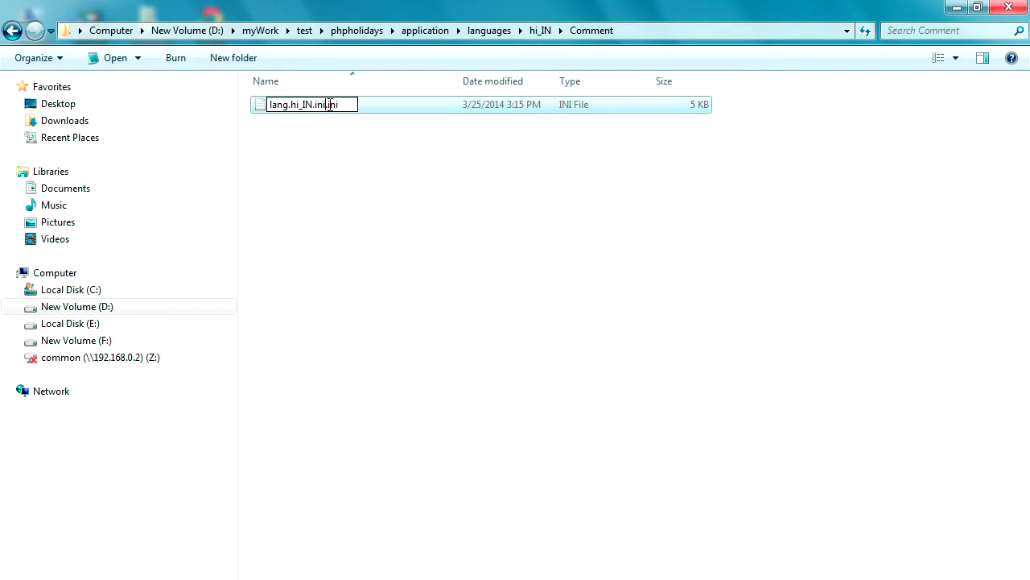
pyautogui.press('BackSpace')
pyautogui.press('BackSpace')
pyautogui.press('BackSpace')
pyautogui.press('BackSpace')
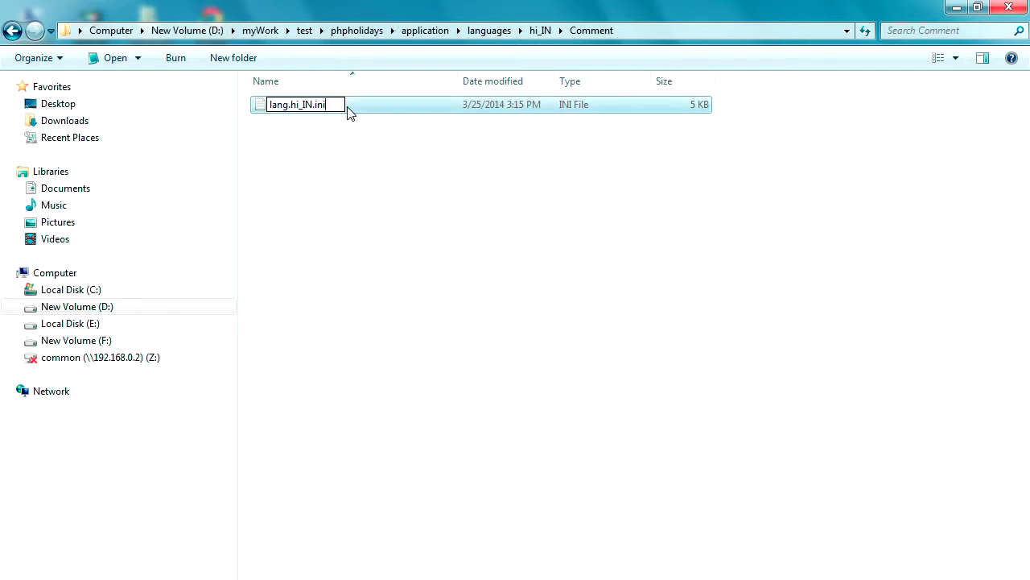
pyautogui.moveTo(314, 104); pyautogui.dragTo(249, 108)
pyautogui.click(319, 154)
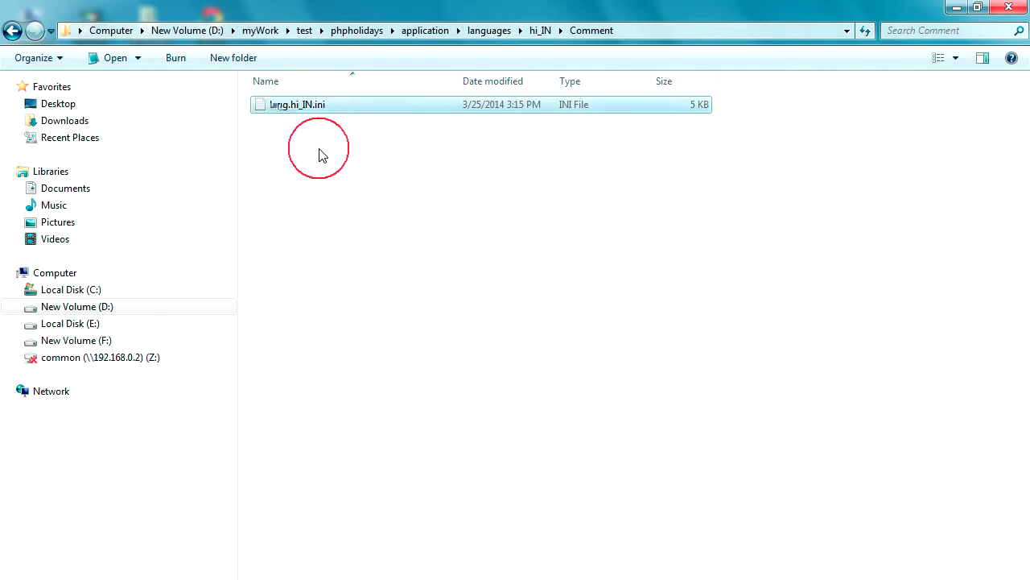
# Step: Go back to hi_IN, open the Contact folder and rename its INI file as lang.hi_IN.ini
pyautogui.click(12, 30)
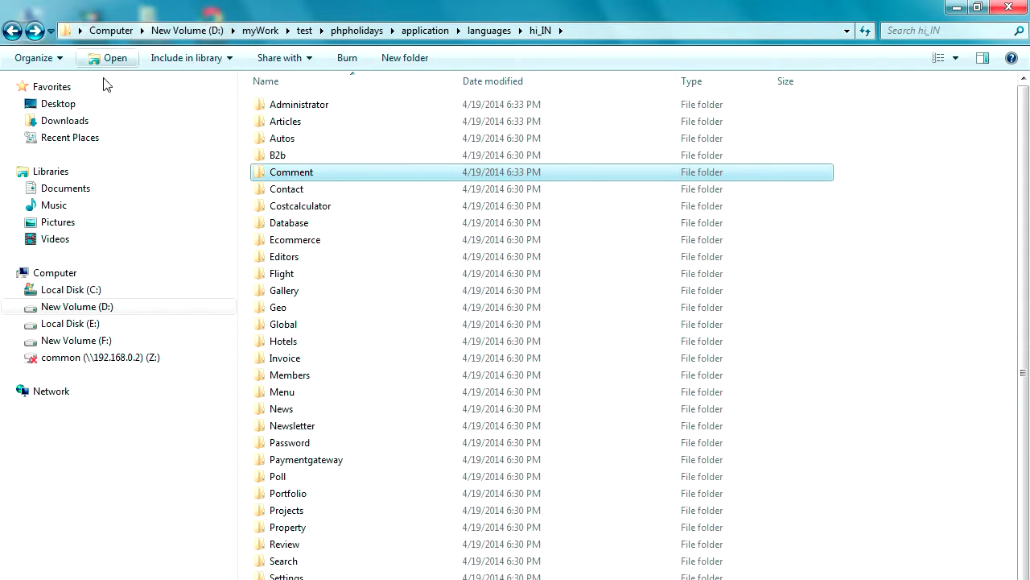
pyautogui.doubleClick(294, 190)
pyautogui.click(292, 105)
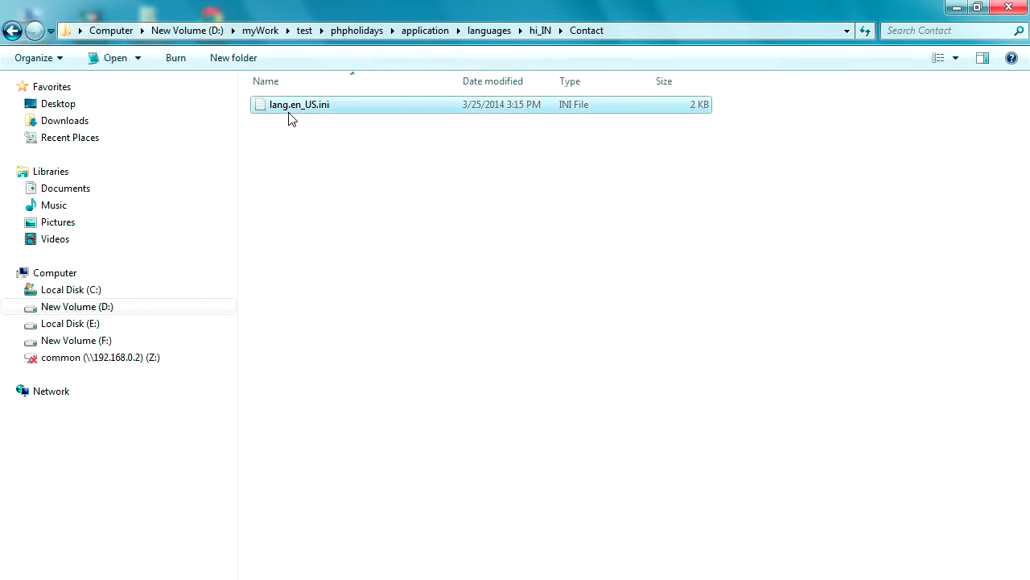
pyautogui.click(291, 118)
pyautogui.write('lang.hi_IN')
pyautogui.click(335, 143)
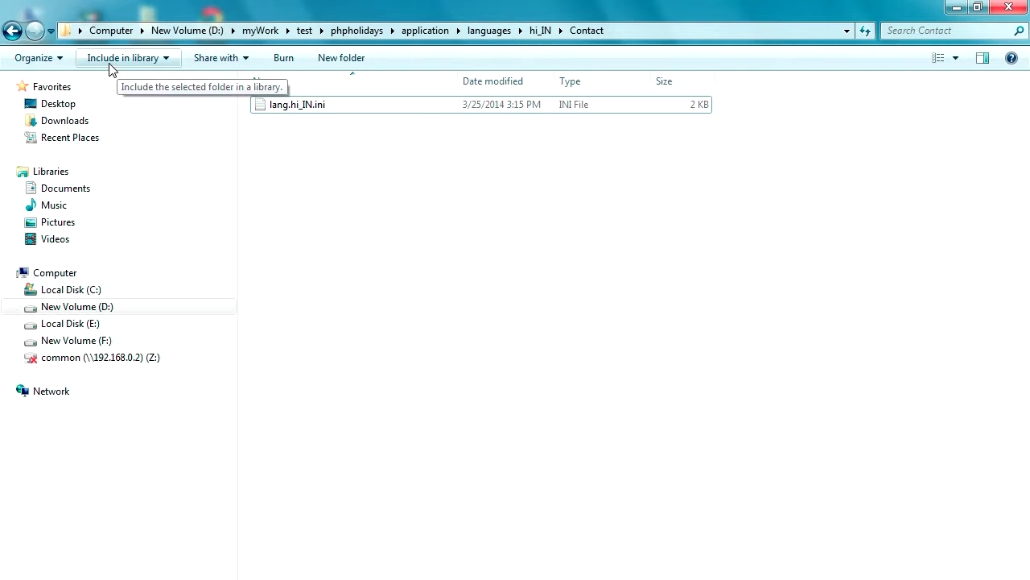
# Step: Go back to hi_IN, open the Costcalculator folder and rename its INI file as lang.hi_IN.ini
pyautogui.click(12, 31)
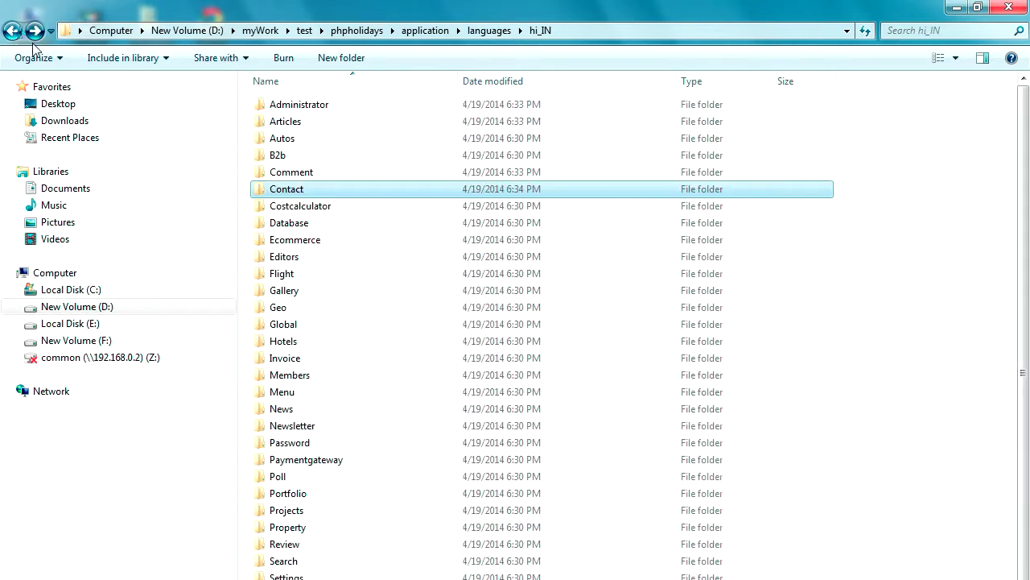
pyautogui.doubleClick(308, 211)
pyautogui.click(287, 113)
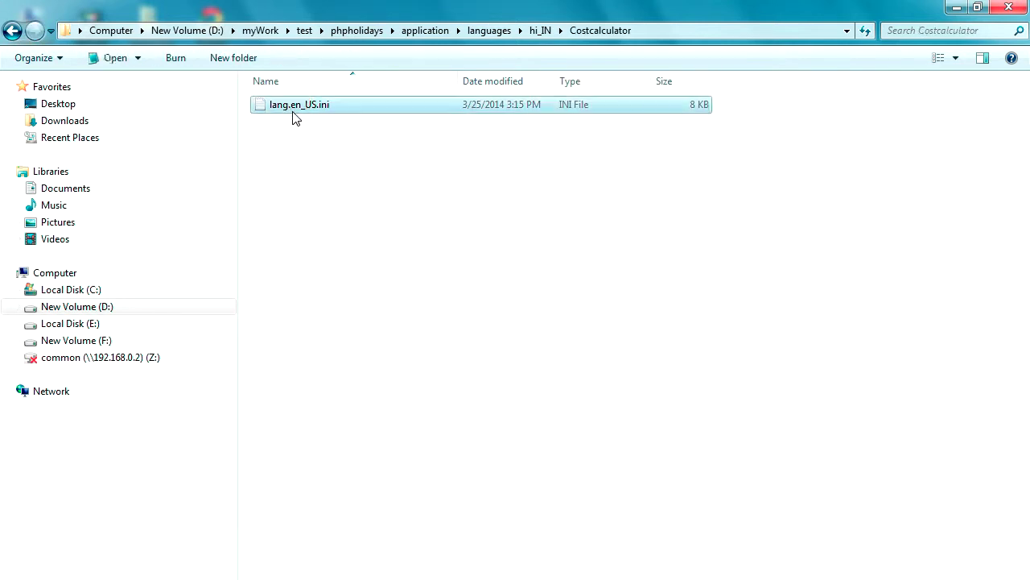
pyautogui.click(293, 113)
pyautogui.write('lang.hi_IN')
pyautogui.click(301, 152)
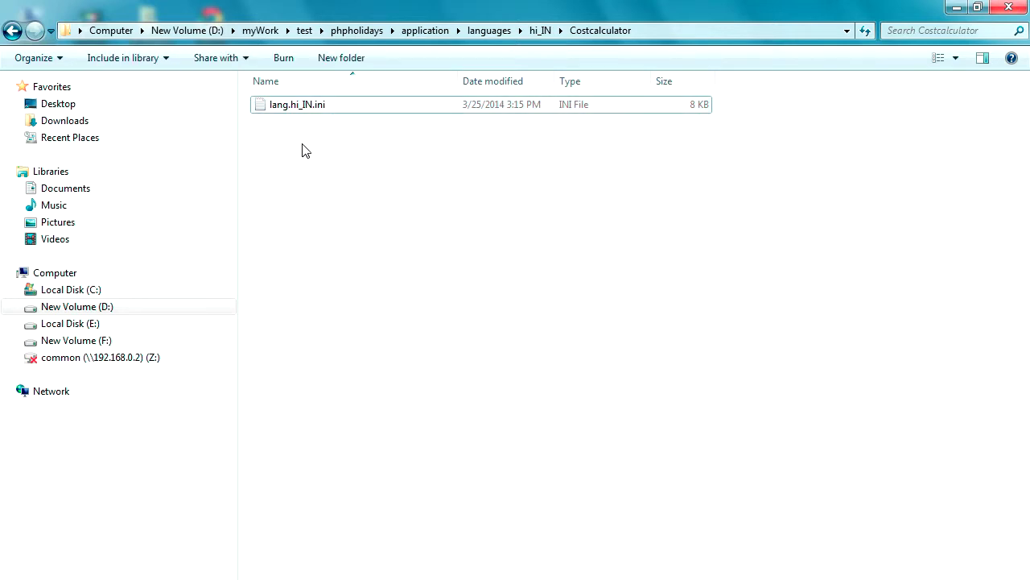
# Step: Go back to hi_IN, open the Database folder and rename its INI file as lang.hi_IN.ini
pyautogui.click(12, 30)
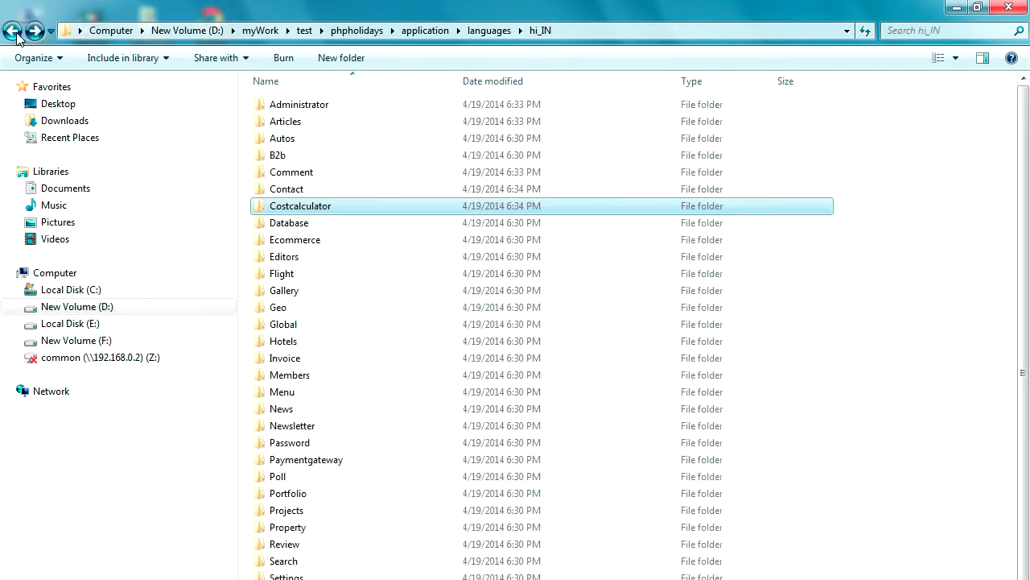
pyautogui.doubleClick(296, 228)
pyautogui.click(283, 105)
pyautogui.click(283, 104)
pyautogui.write('lang.hi_IN')
pyautogui.click(381, 184)
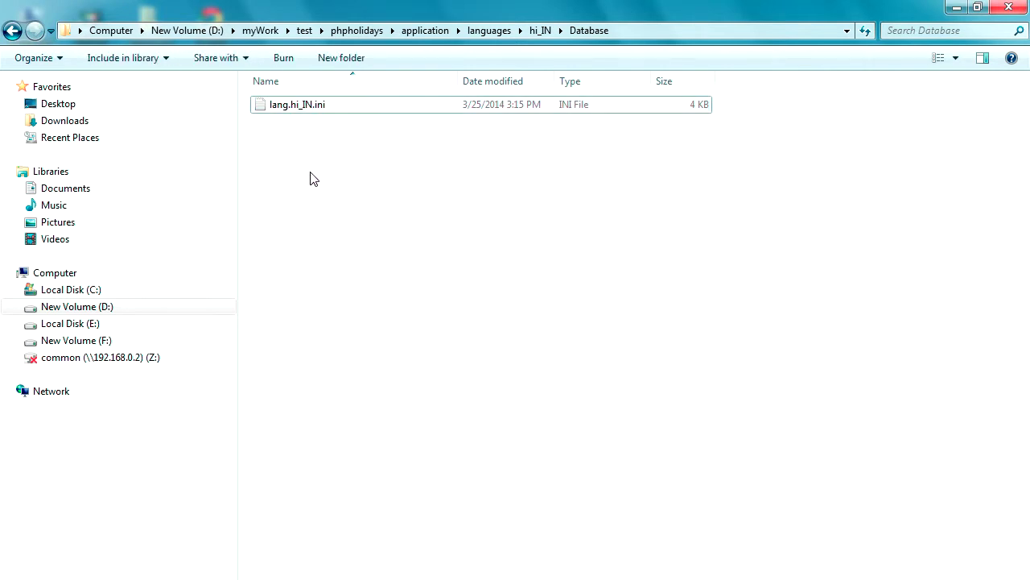
# Step: Go back to hi_IN, open the Ecommerce folder and rename its INI file as lang.hi_IN.ini
pyautogui.click(12, 31)
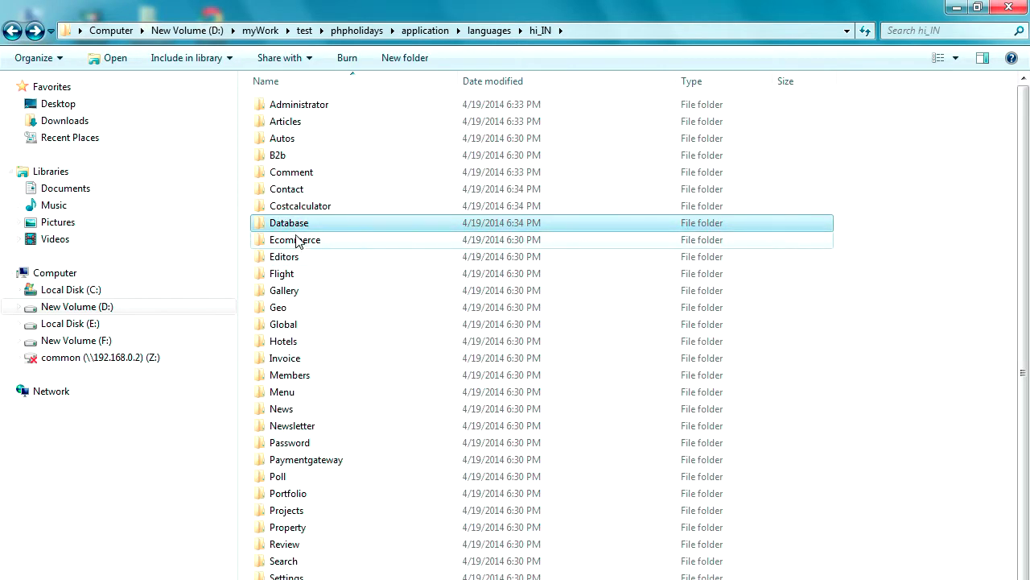
pyautogui.doubleClick(297, 239)
pyautogui.click(278, 103)
pyautogui.click(279, 103)
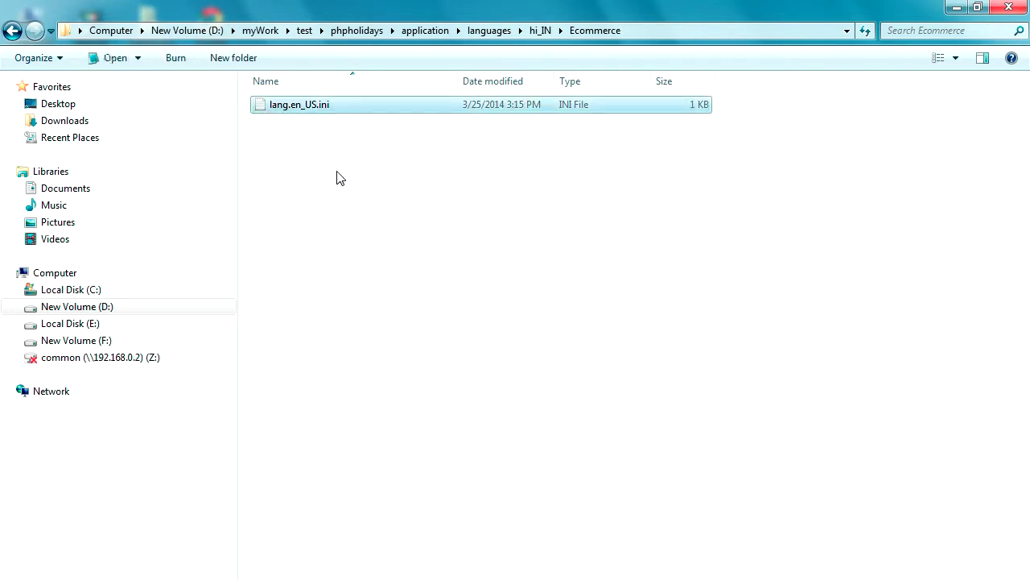
pyautogui.write('lang.hi_IN')
pyautogui.click(390, 205)
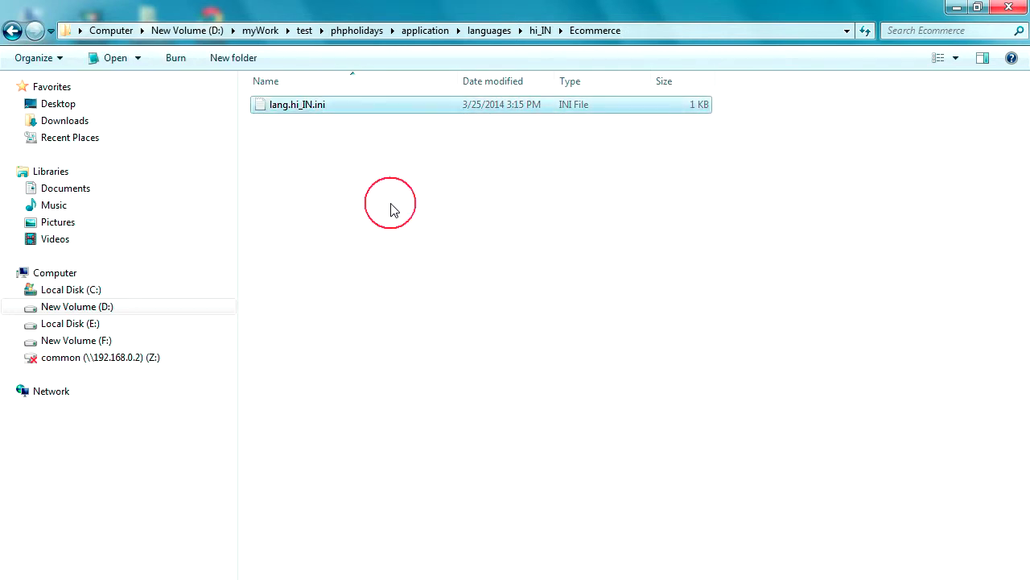
# Step: Go back to hi_IN, open the Editors folder and rename its INI file as lang.hi_IN.ini
pyautogui.click(11, 32)
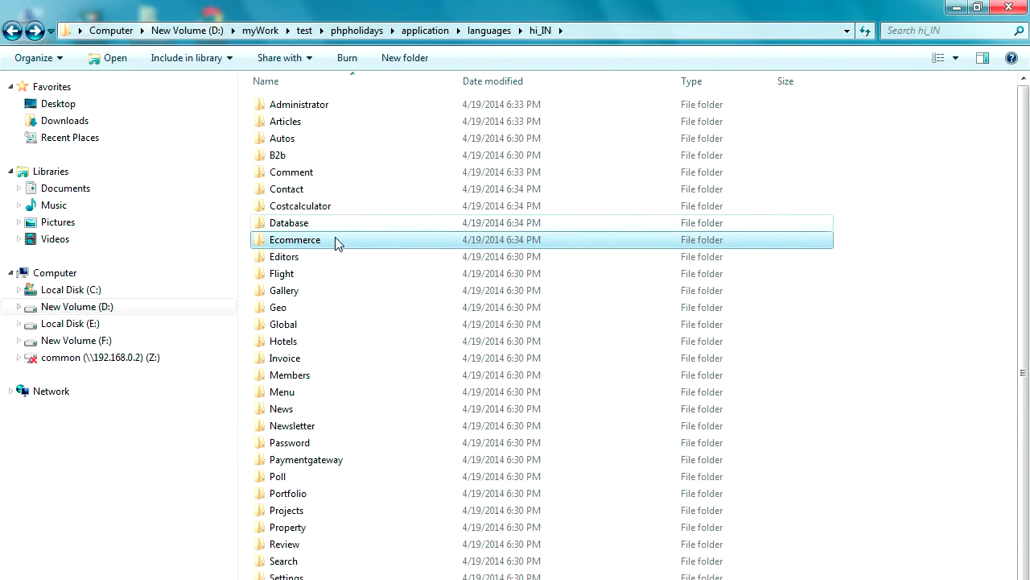
pyautogui.click(288, 260)
pyautogui.doubleClick(290, 261)
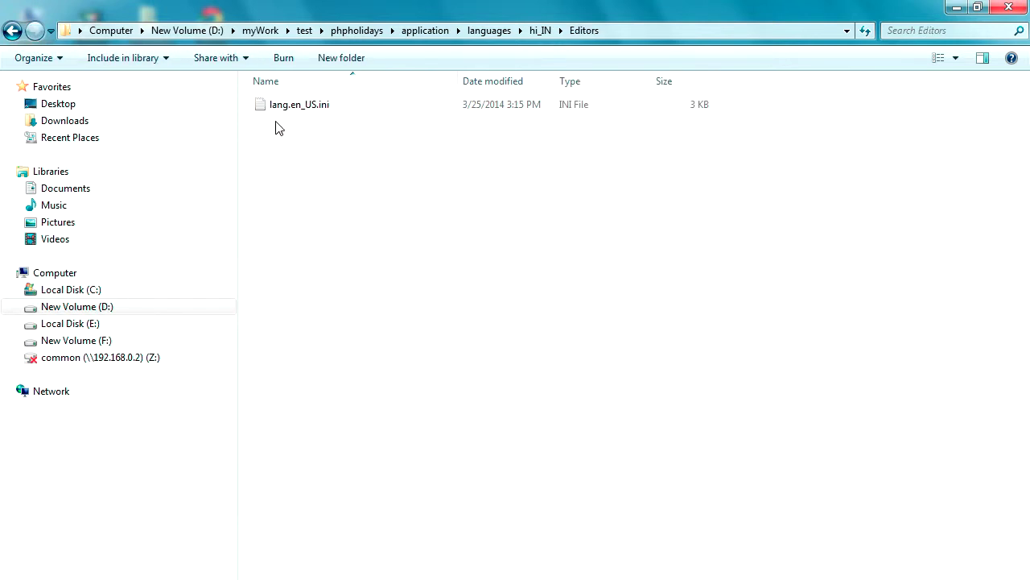
pyautogui.press('Down')
pyautogui.press('F2')
pyautogui.write('hi_IN')
pyautogui.click(322, 179)
# Step: Go back to hi_IN, open the Flight folder and rename its INI file as lang.hi_IN.ini
pyautogui.click(12, 30)
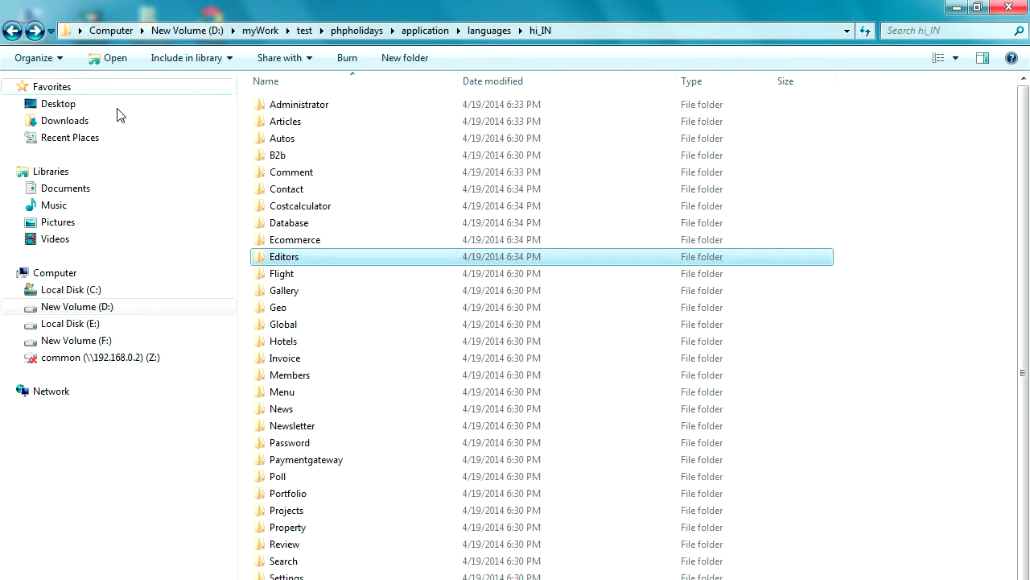
pyautogui.doubleClick(288, 276)
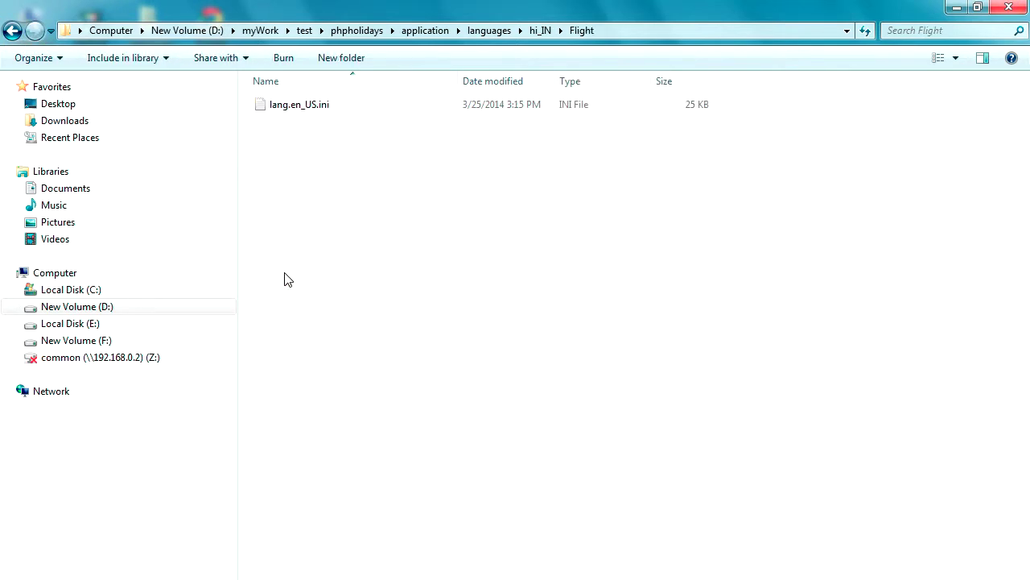
pyautogui.click(295, 112)
pyautogui.press('F2')
pyautogui.write('lang.hi_IN')
pyautogui.click(303, 161)
# Step: Go back to hi_IN, open the Gallery folder and rename its INI file as lang.hi_IN.ini
pyautogui.click(13, 30)
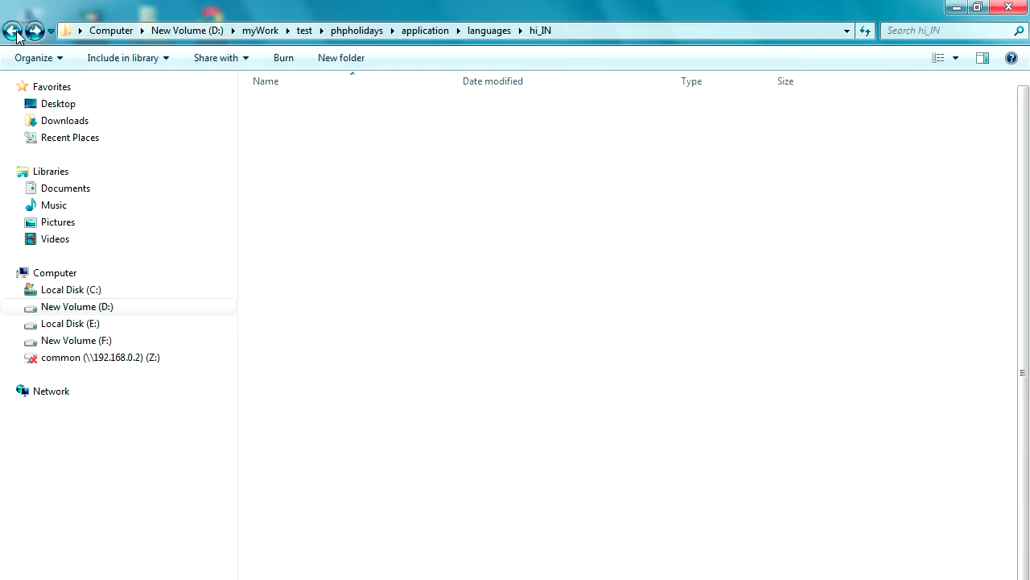
pyautogui.doubleClick(283, 292)
pyautogui.click(287, 106)
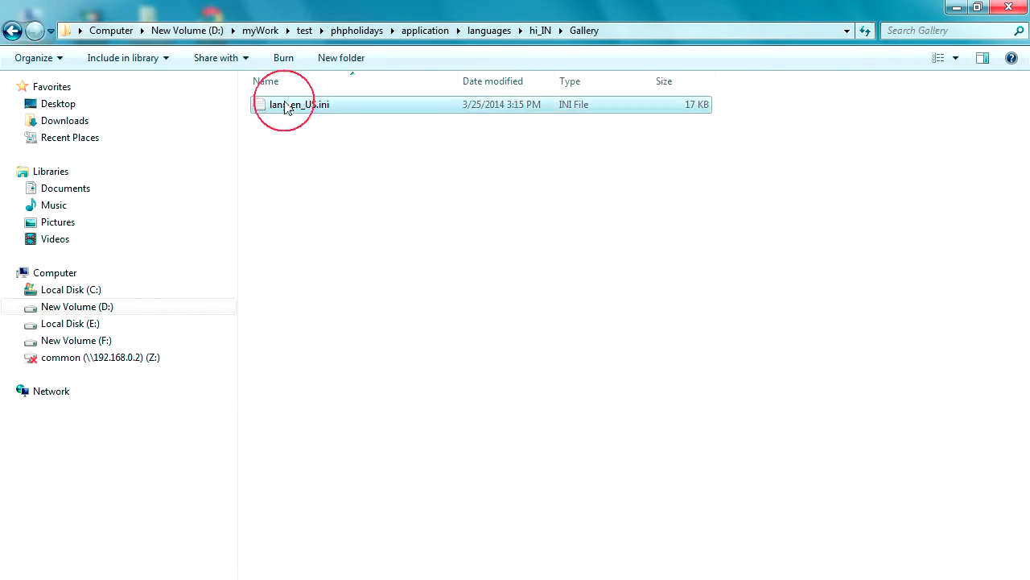
pyautogui.press('F2')
pyautogui.write('lang.hi_IN')
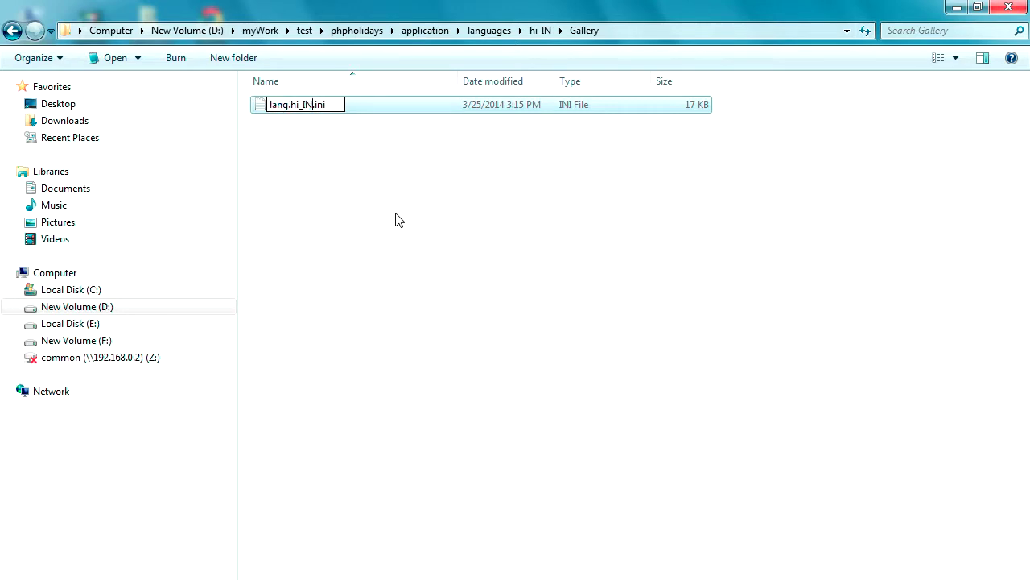
pyautogui.click(395, 217)
# Step: Go back to hi_IN, open the Geo folder and rename its INI file as lang.hi_IN.ini
pyautogui.click(13, 30)
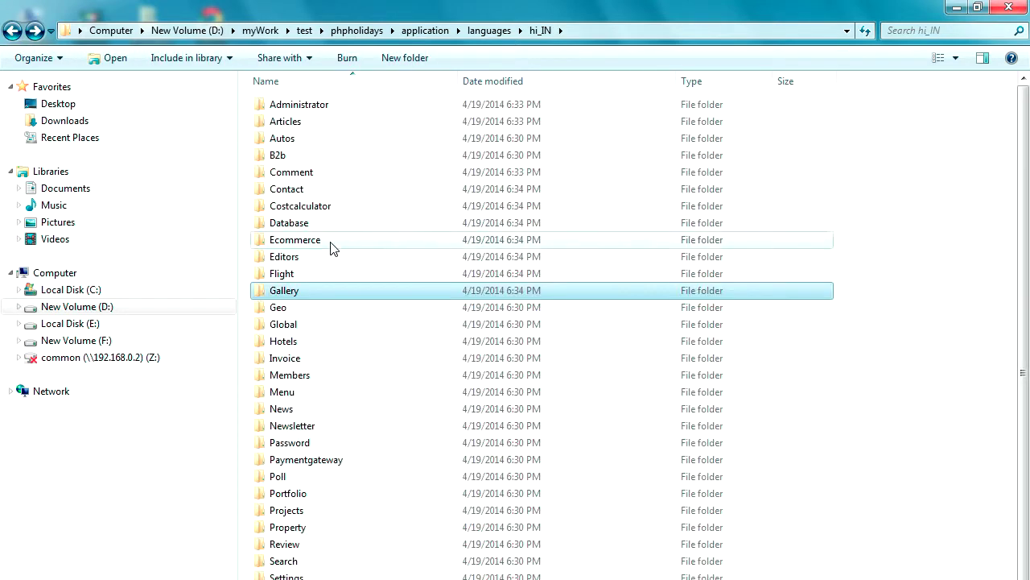
pyautogui.doubleClick(287, 311)
pyautogui.click(293, 108)
pyautogui.press('F2')
pyautogui.write('lang.hi_IN')
pyautogui.click(410, 211)
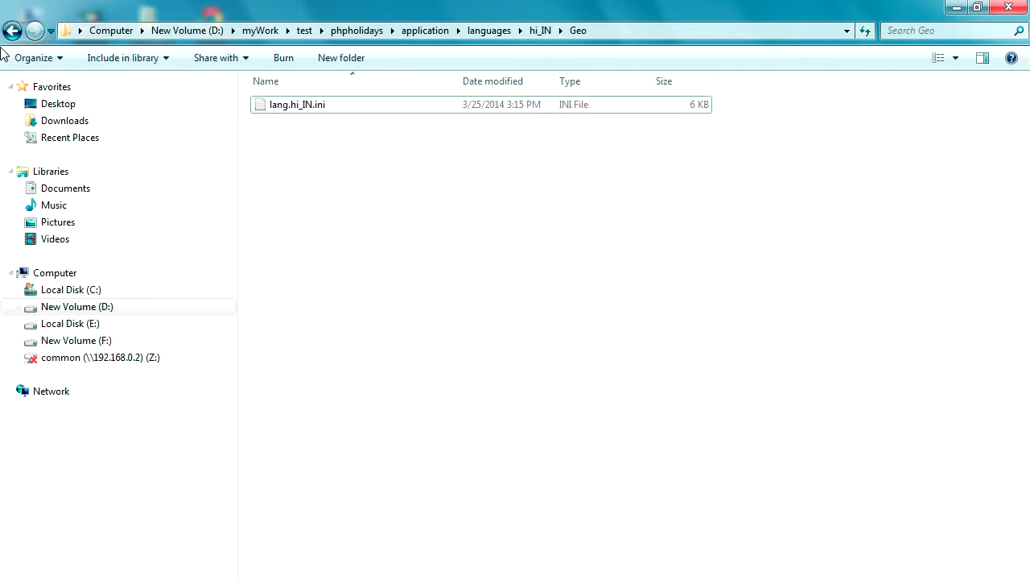
# Step: Go back to hi_IN, open the Global folder and rename its INI file as lang.hi_IN.ini
pyautogui.click(13, 31)
pyautogui.doubleClick(290, 325)
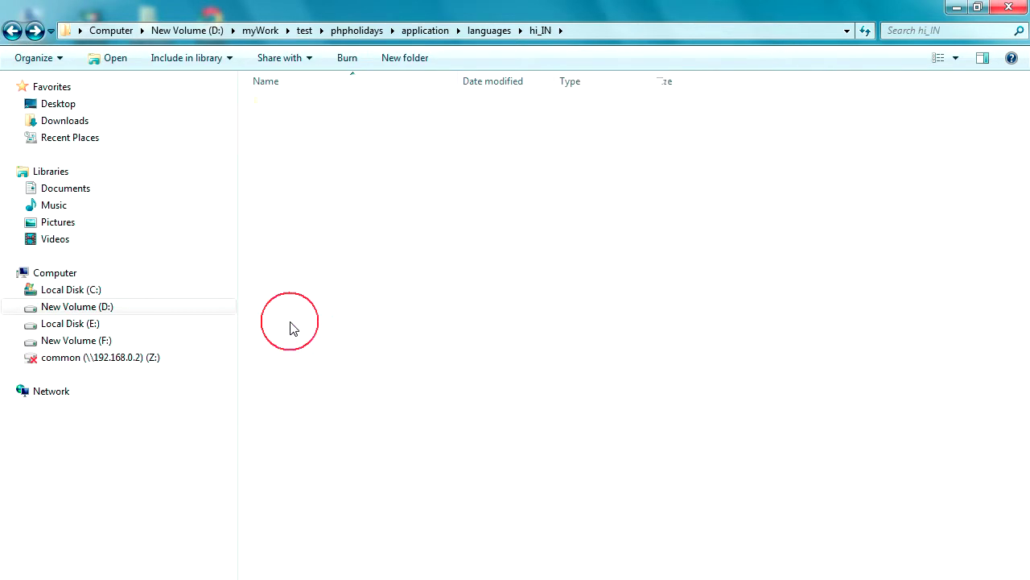
pyautogui.click(292, 105)
pyautogui.press('F2')
pyautogui.write('lang.hi_IN')
pyautogui.click(343, 175)
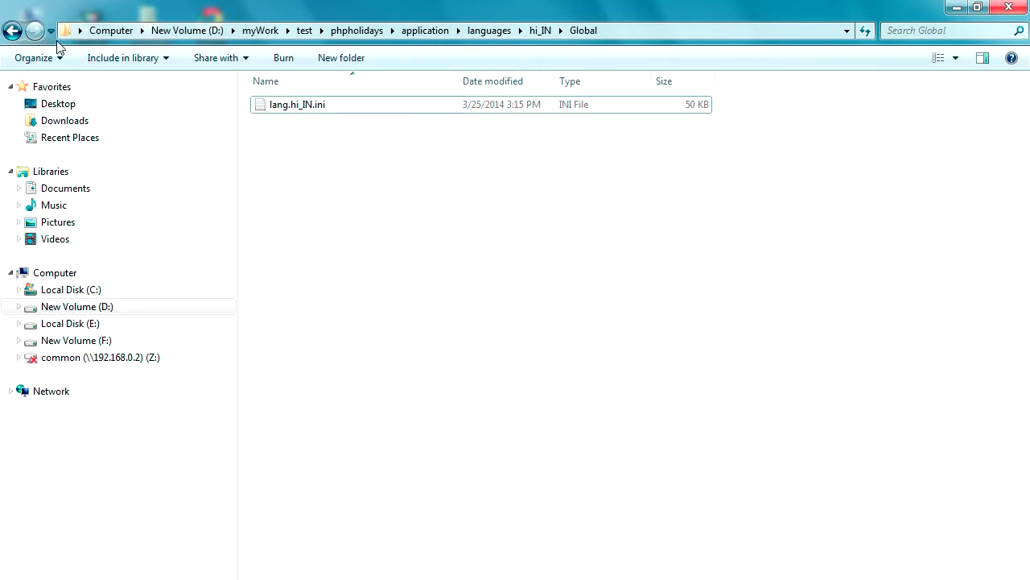
# Step: Go back to hi_IN, open the Hotels folder and rename its INI file as lang.hi_IN.ini
pyautogui.click(13, 31)
pyautogui.doubleClick(288, 341)
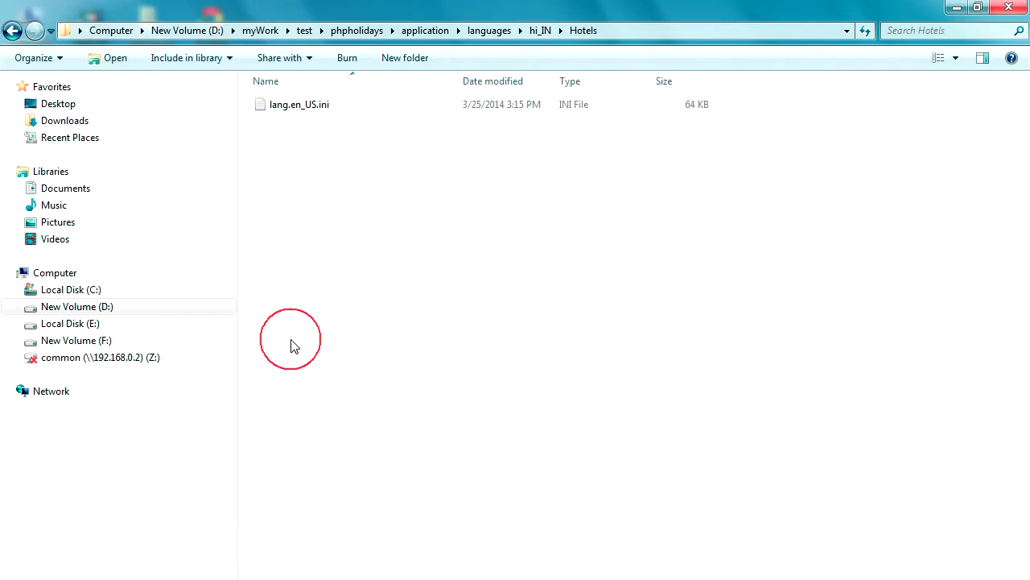
pyautogui.click(283, 105)
pyautogui.press('F2')
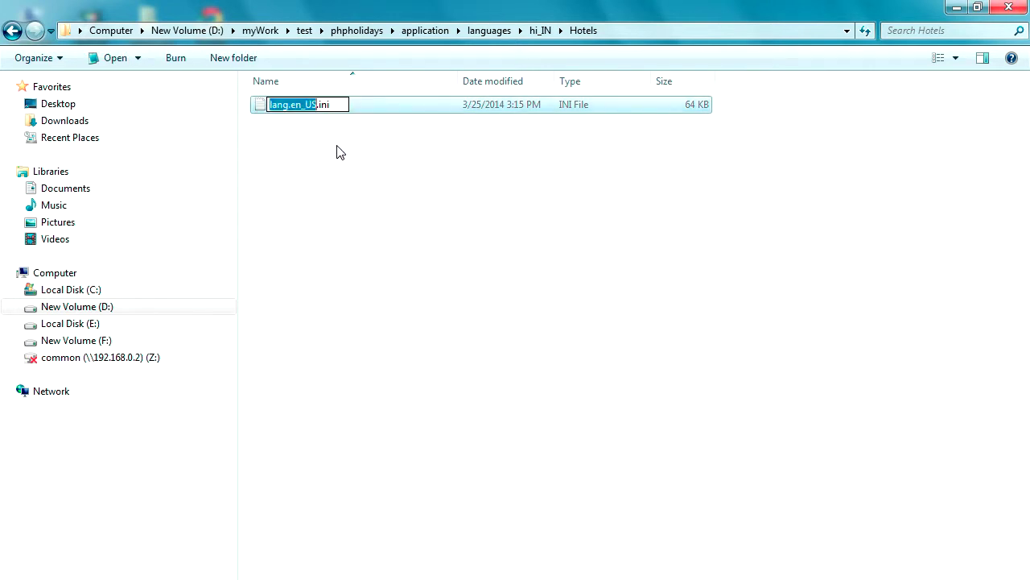
pyautogui.write('lang.hi_IN')
pyautogui.click(346, 164)
# Step: Go back to hi_IN, open the Invoice folder and rename its INI file as lang.hi_IN.ini
pyautogui.click(12, 30)
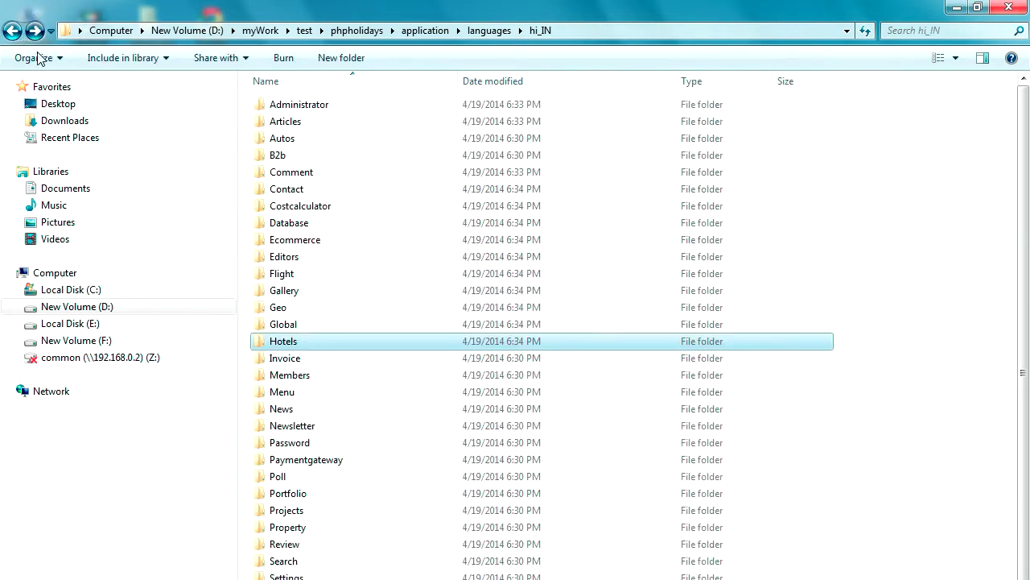
pyautogui.doubleClick(296, 359)
pyautogui.click(283, 105)
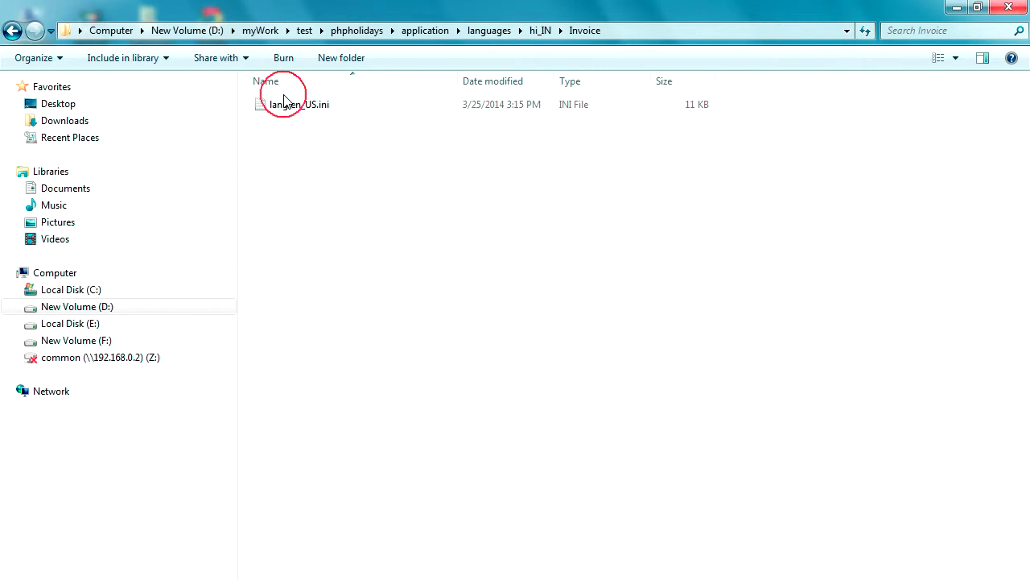
pyautogui.press('F2')
pyautogui.write('lang.hi_IN')
pyautogui.click(388, 179)
# Step: Go back to hi_IN, open the Members folder and rename its INI file as lang.hi_IN.ini
pyautogui.click(13, 31)
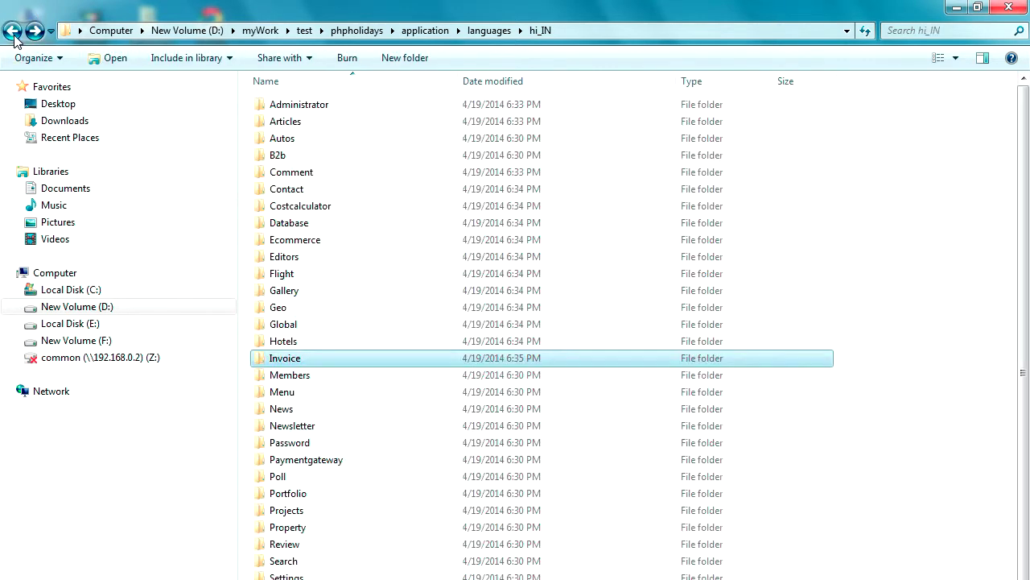
pyautogui.doubleClick(300, 376)
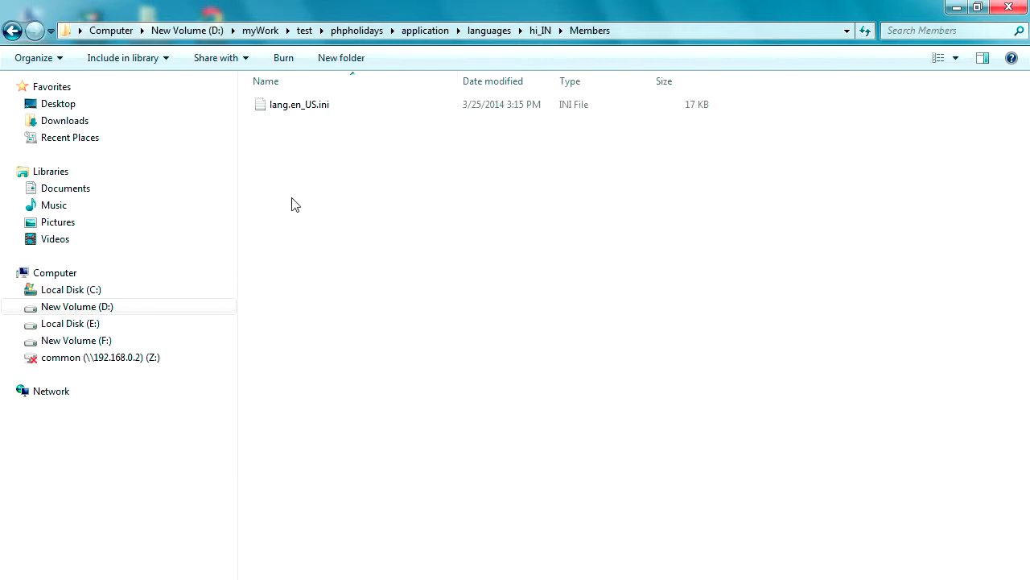
pyautogui.click(292, 108)
pyautogui.press('F2')
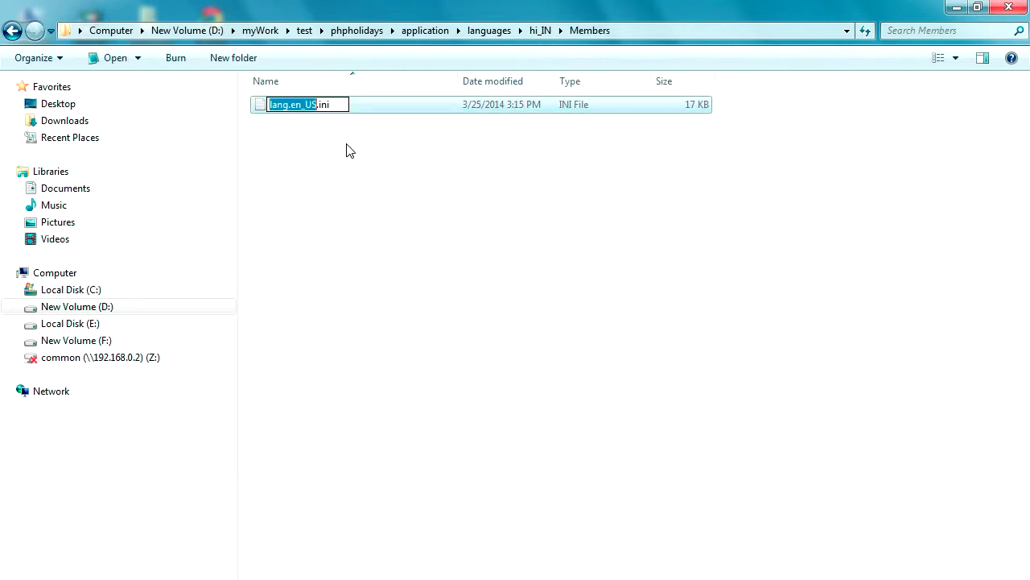
pyautogui.write('lang.hi_IN')
pyautogui.click(336, 159)
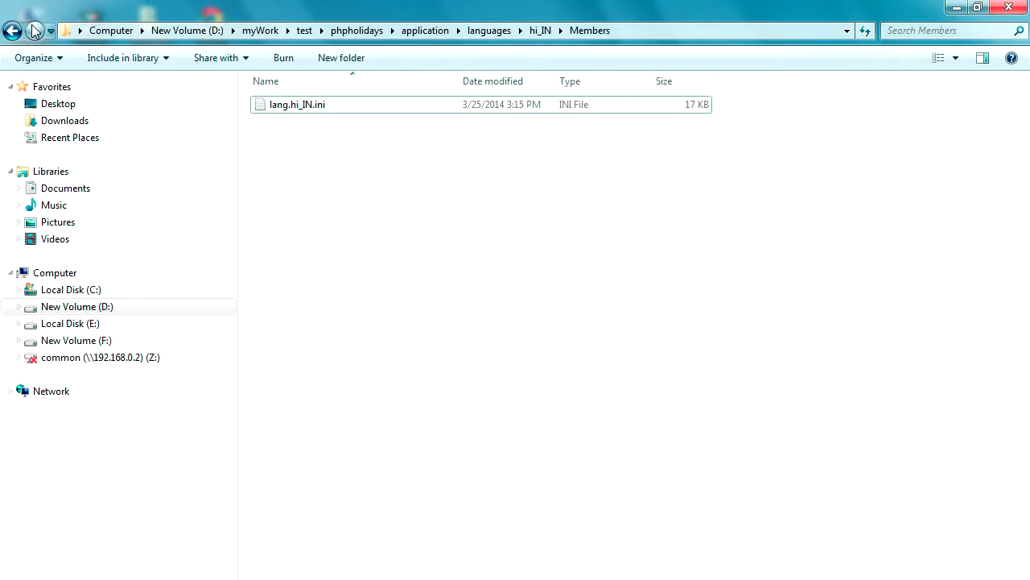
# Step: Go back to hi_IN, open the Menu folder and rename its INI file as lang.hi_IN.ini
pyautogui.click(15, 34)
pyautogui.doubleClick(287, 391)
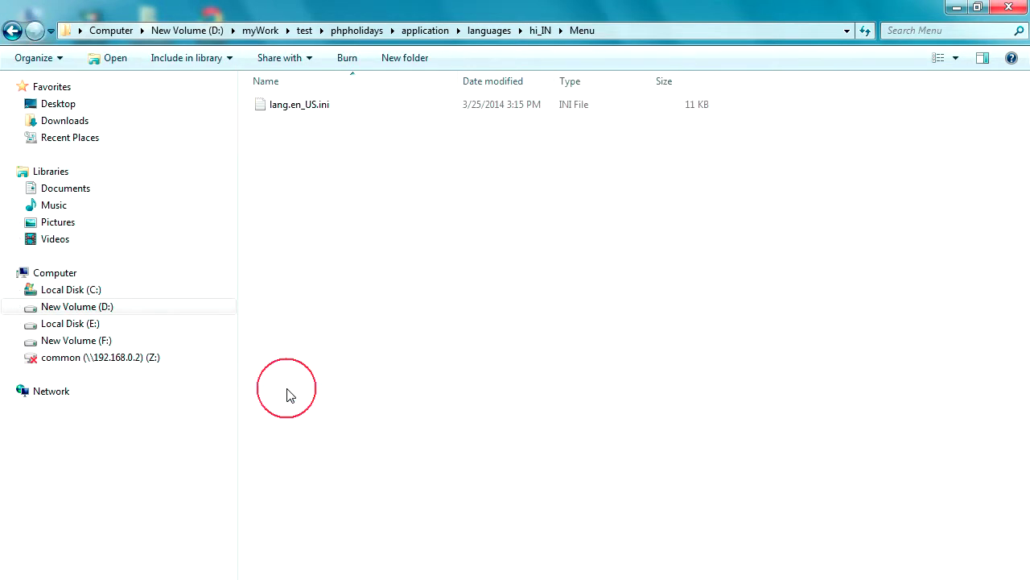
pyautogui.click(288, 112)
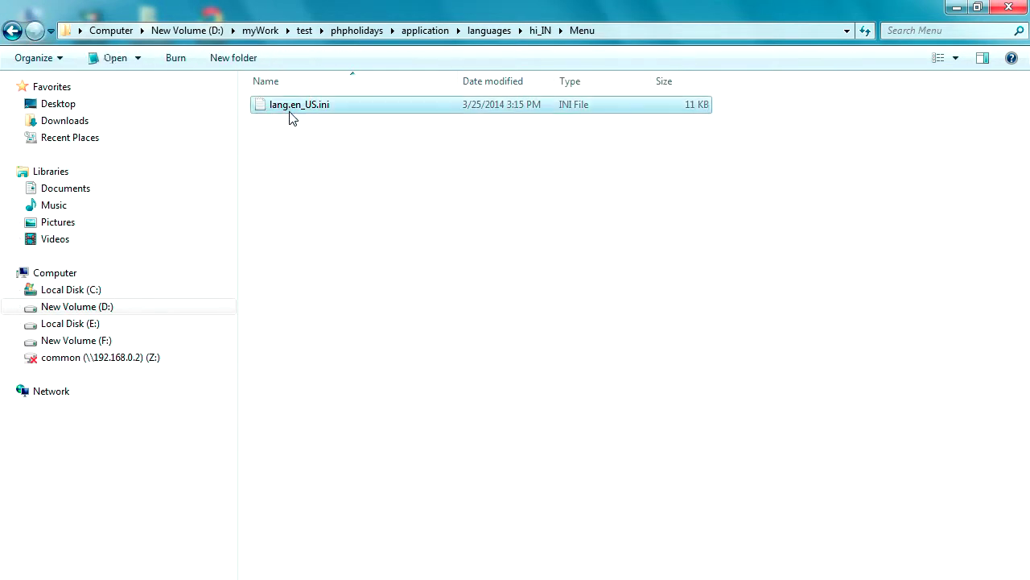
pyautogui.press('F2')
pyautogui.click(362, 173)
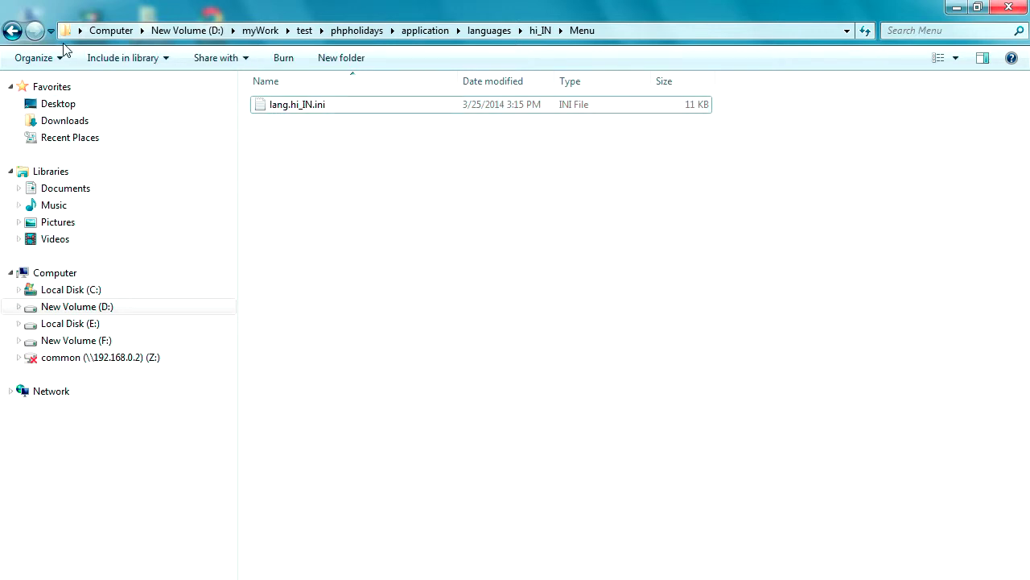
# Step: Go back to hi_IN, open the News folder and rename its INI file as lang.hi_IN.ini
pyautogui.click(13, 30)
pyautogui.doubleClick(296, 409)
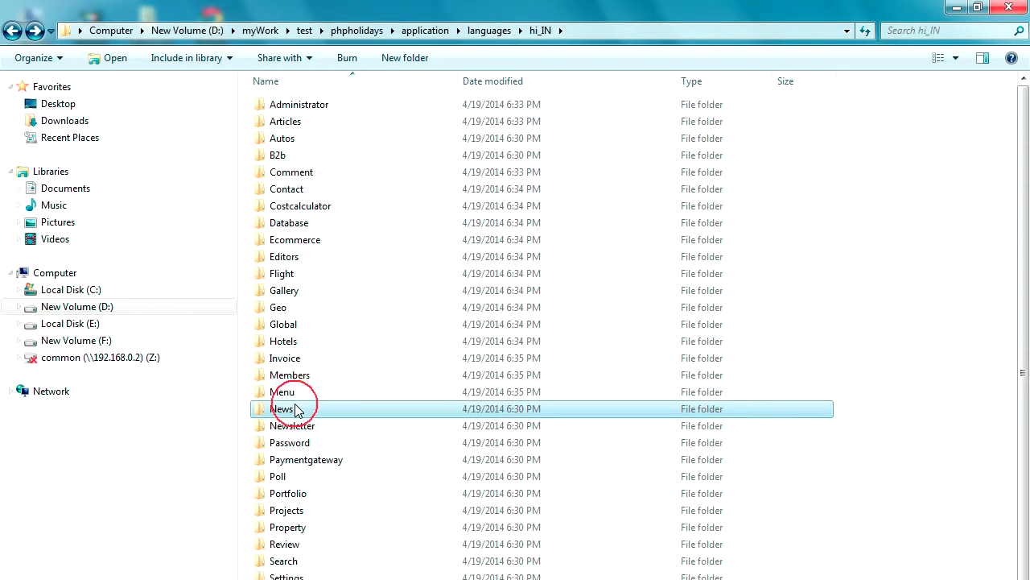
pyautogui.click(293, 107)
pyautogui.press('F2')
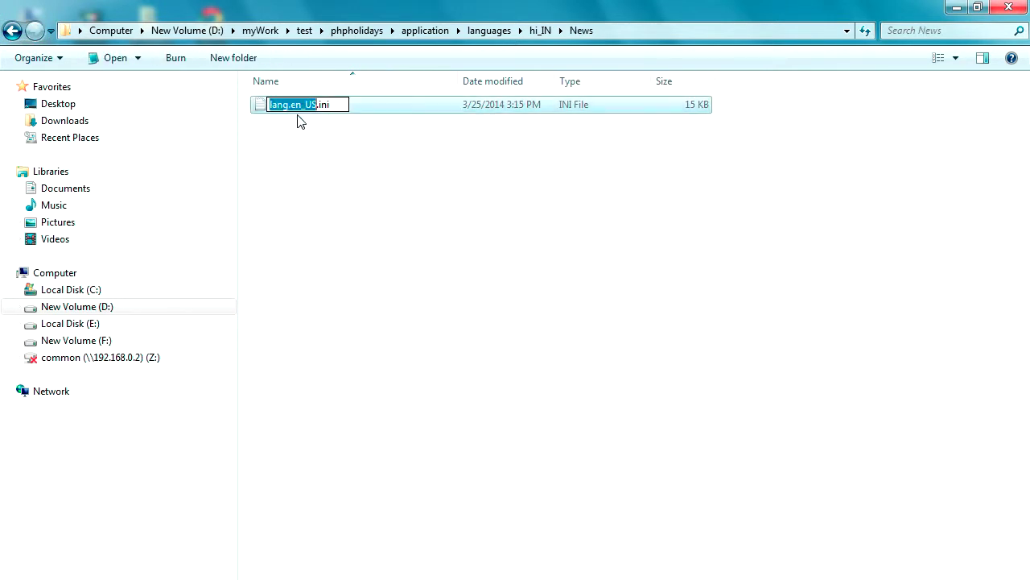
pyautogui.write('lang.hi_IN')
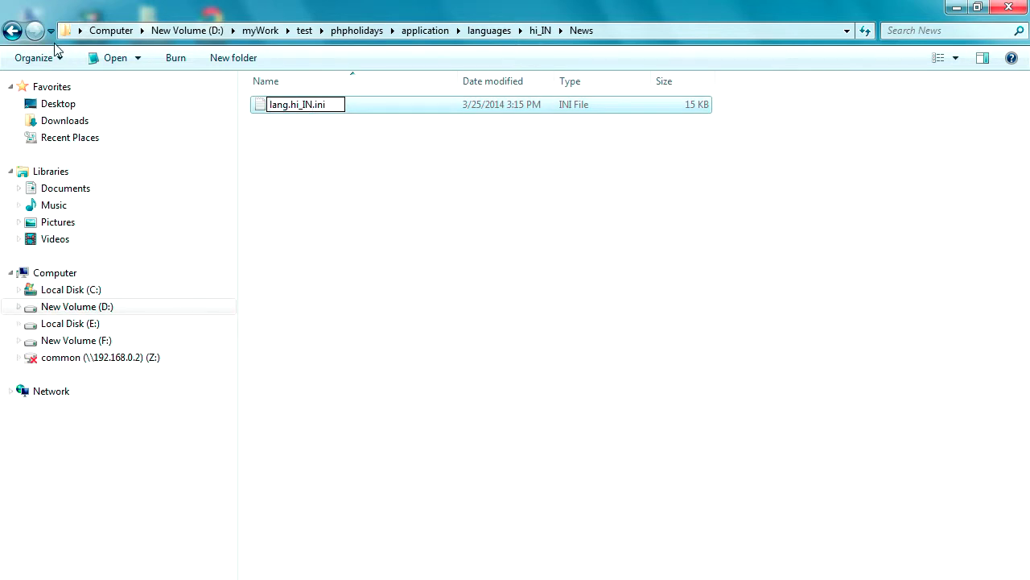
# Step: Go back to hi_IN, open the Newsletter folder and rename its INI file as lang.hi_IN.ini
pyautogui.click(13, 32)
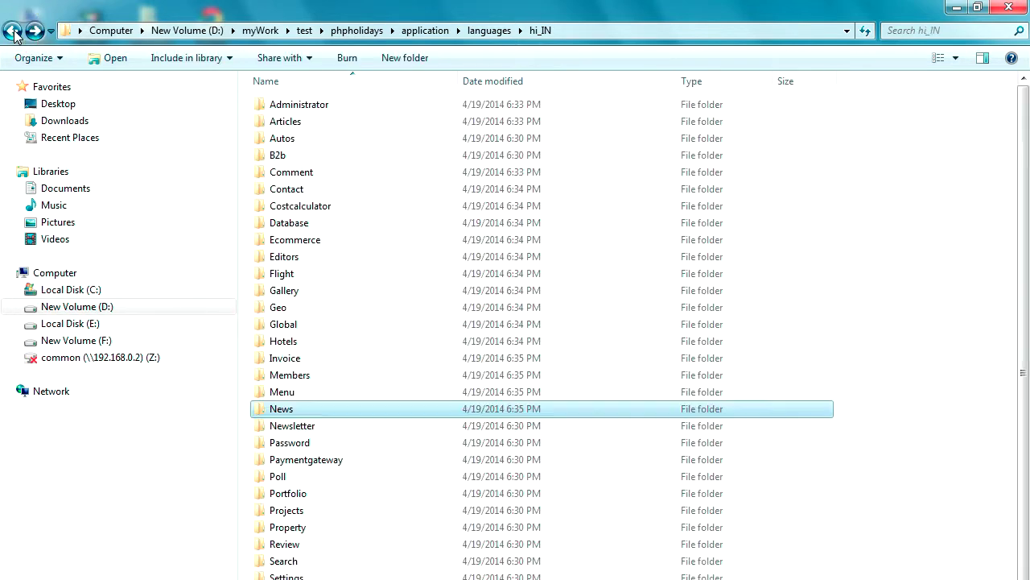
pyautogui.doubleClick(301, 428)
pyautogui.click(299, 104)
pyautogui.press('F2')
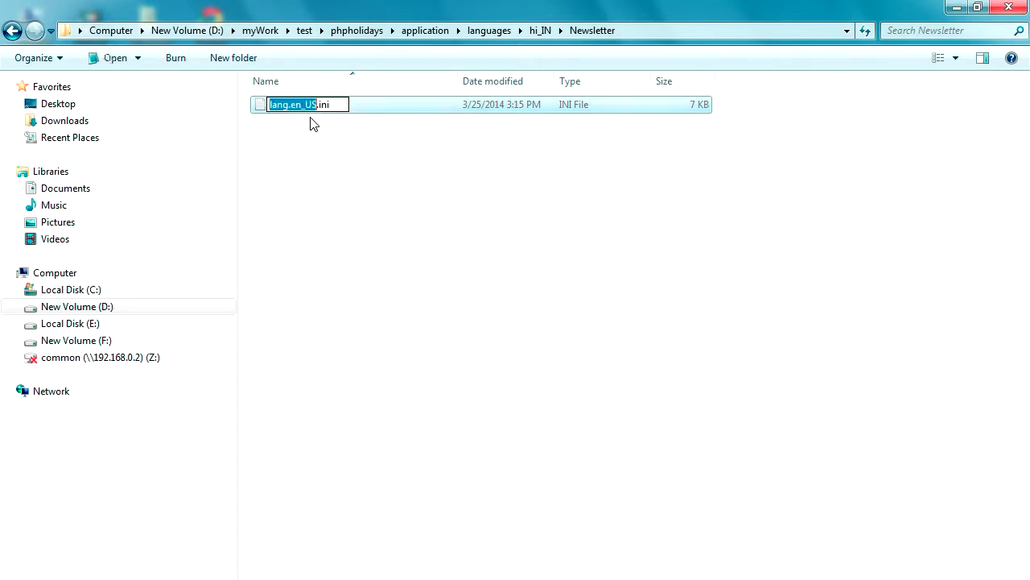
pyautogui.write('lang.hi_IN')
pyautogui.click(341, 169)
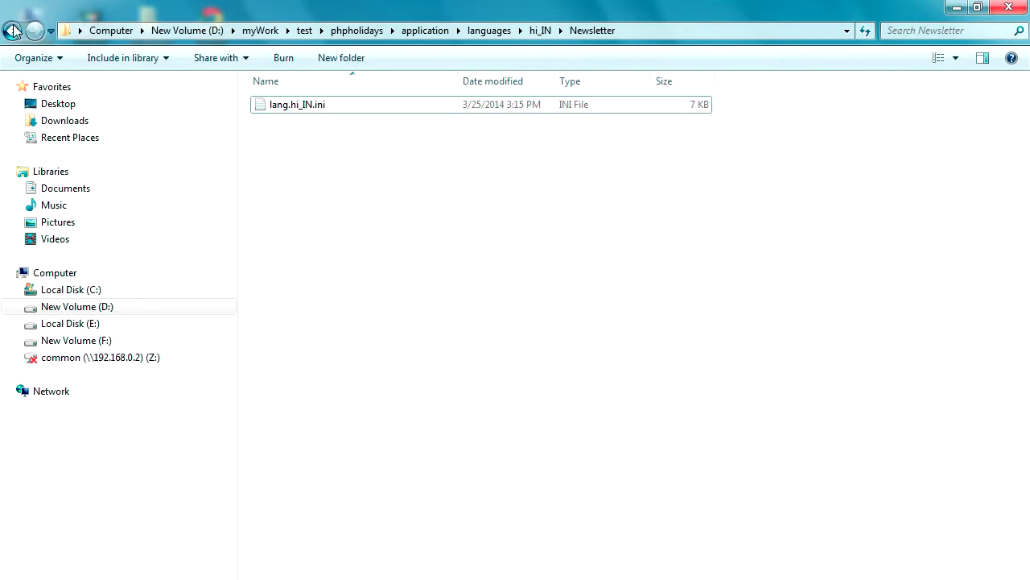
# Step: Go back to hi_IN, open the Password folder and rename its INI file as lang.hi_IN.ini
pyautogui.click(14, 32)
pyautogui.doubleClick(302, 439)
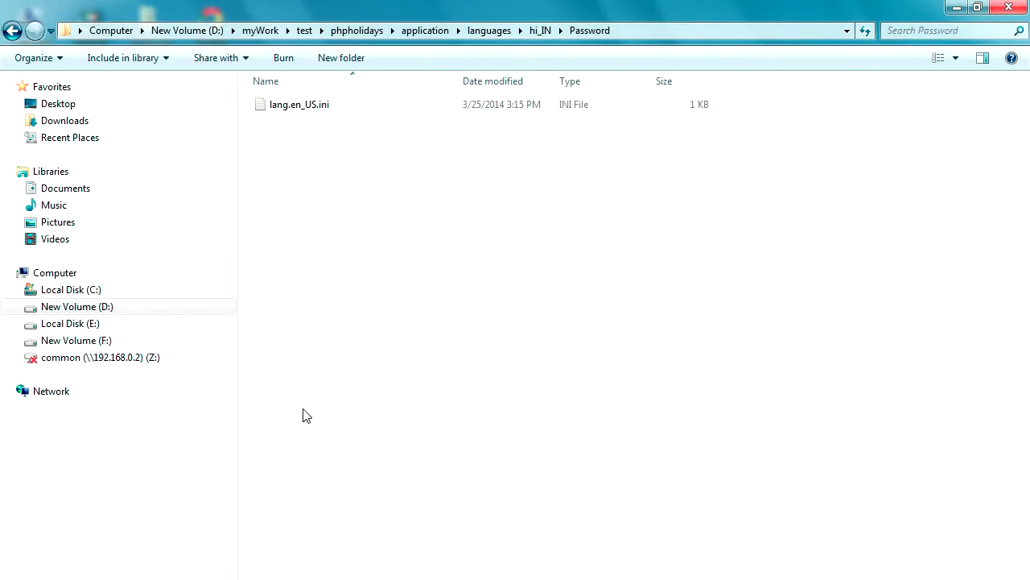
pyautogui.click(298, 118)
pyautogui.click(296, 113)
pyautogui.write('lang.hi_IN')
pyautogui.click(308, 169)
# Step: Go back to hi_IN, open the Paymentgateway folder and rename its INI file as lang.hi_IN.ini
pyautogui.click(14, 32)
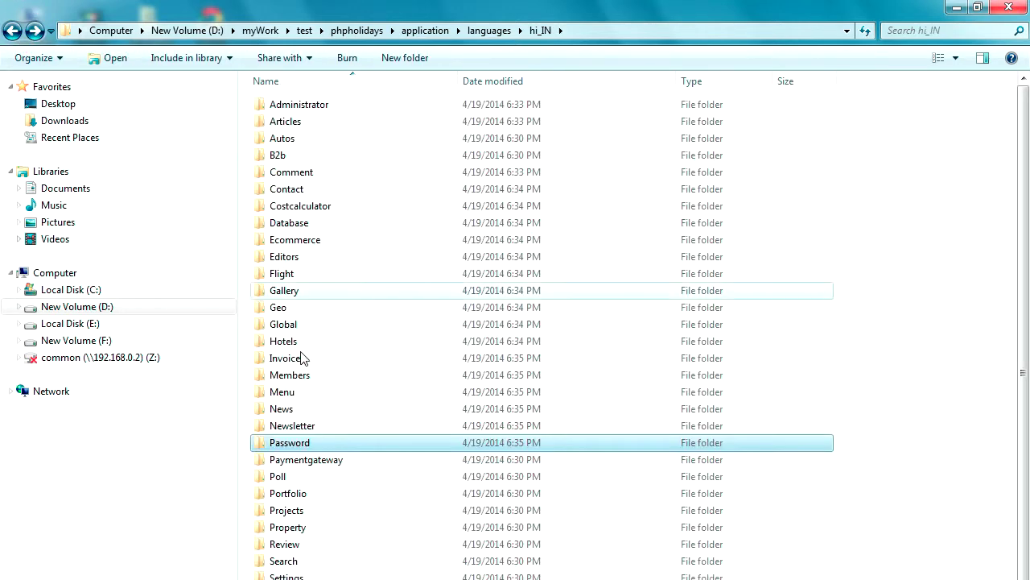
pyautogui.doubleClick(318, 460)
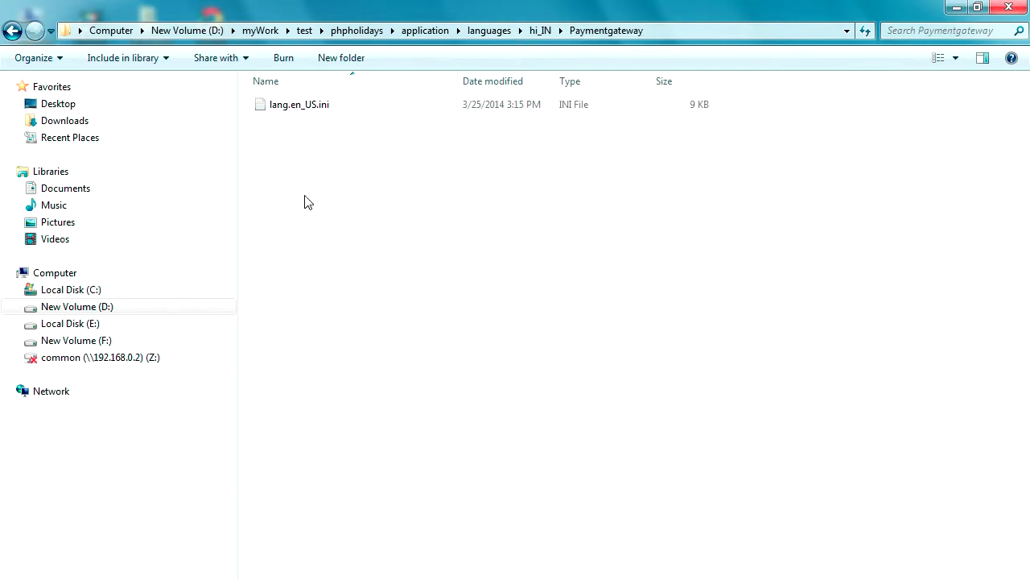
pyautogui.click(310, 117)
pyautogui.click(308, 111)
pyautogui.write('lang.hi_IN')
pyautogui.click(376, 161)
# Step: Go back to hi_IN, open the Poll folder and rename its INI file as lang.hi_IN.ini
pyautogui.click(11, 29)
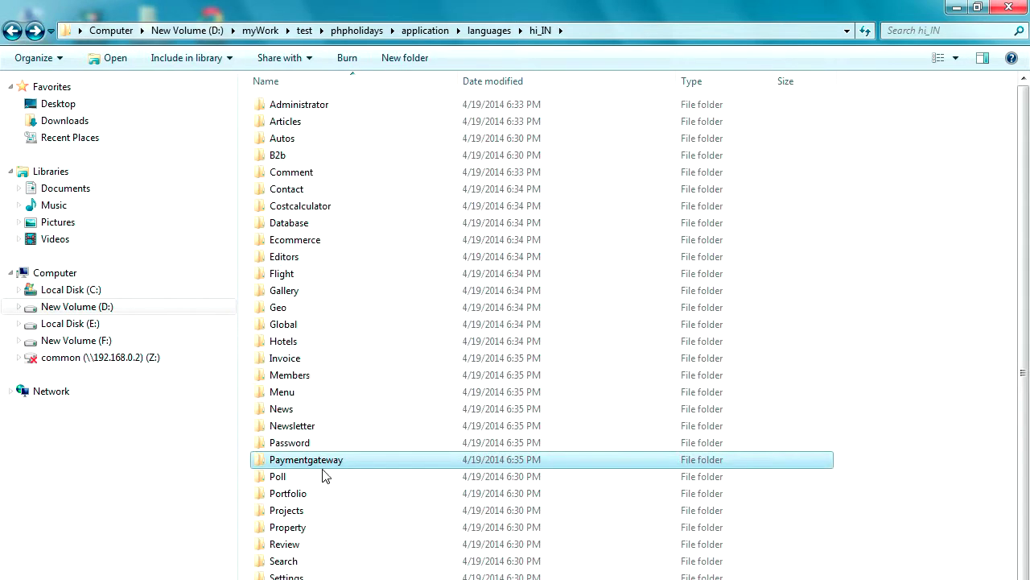
pyautogui.doubleClick(284, 478)
pyautogui.click(308, 115)
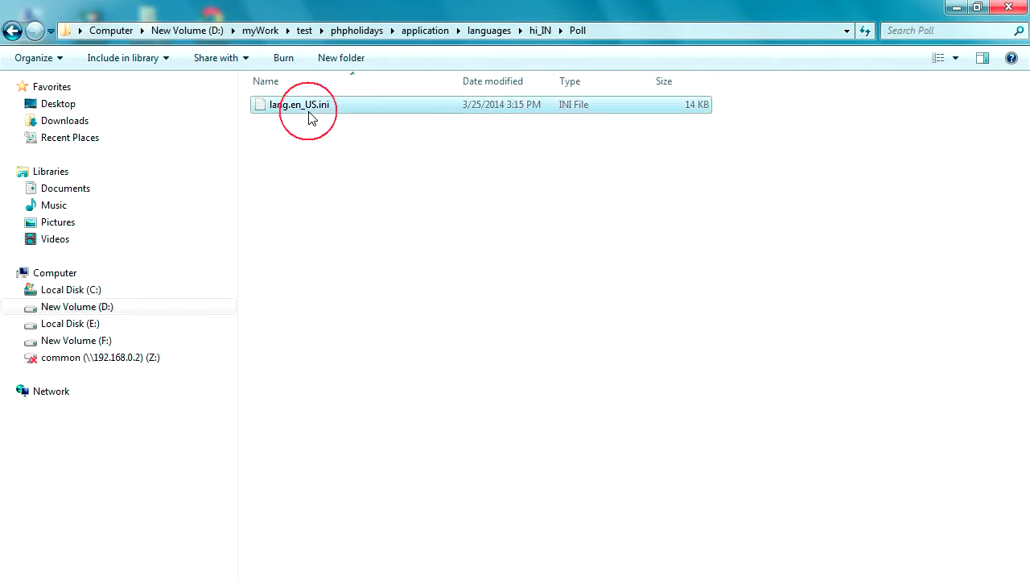
pyautogui.click(310, 115)
pyautogui.write('lang.hi_IN')
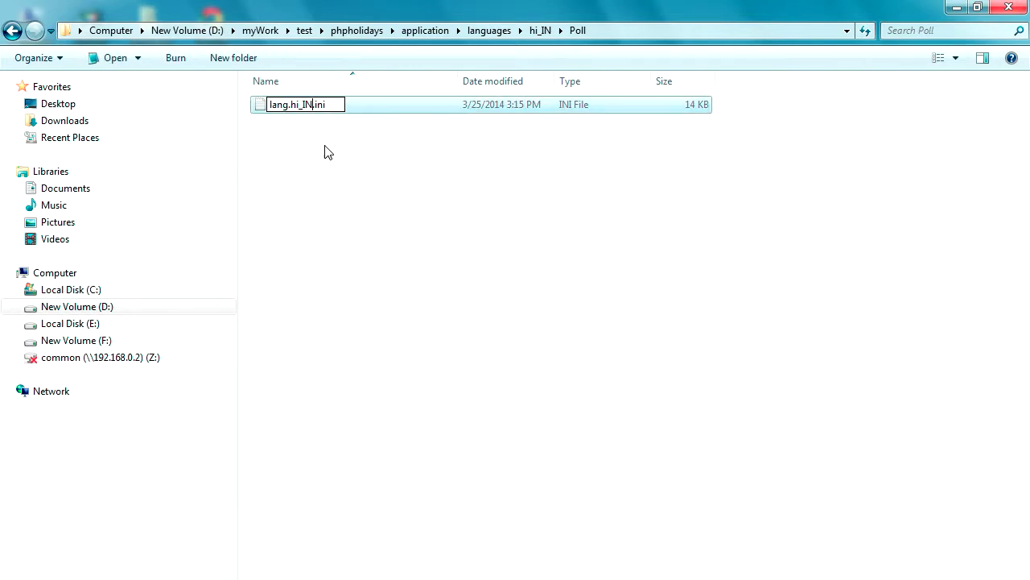
pyautogui.click(311, 118)
# Step: Go back to hi_IN, open the Portfolio folder and rename its INI file as lang.hi_IN.ini
pyautogui.click(11, 29)
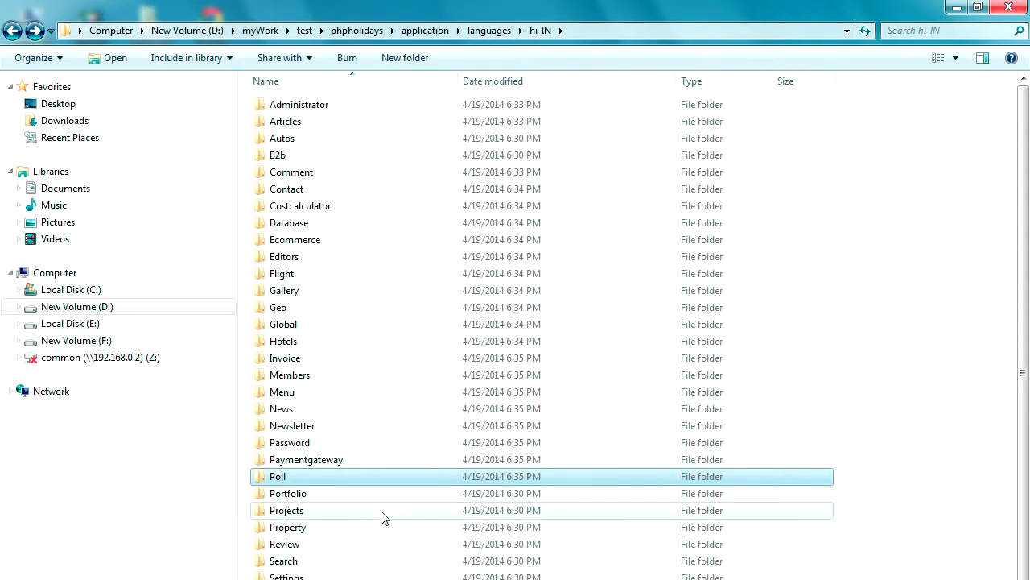
pyautogui.doubleClick(294, 493)
pyautogui.click(302, 107)
pyautogui.press('F2')
pyautogui.write('lang.hi_IN')
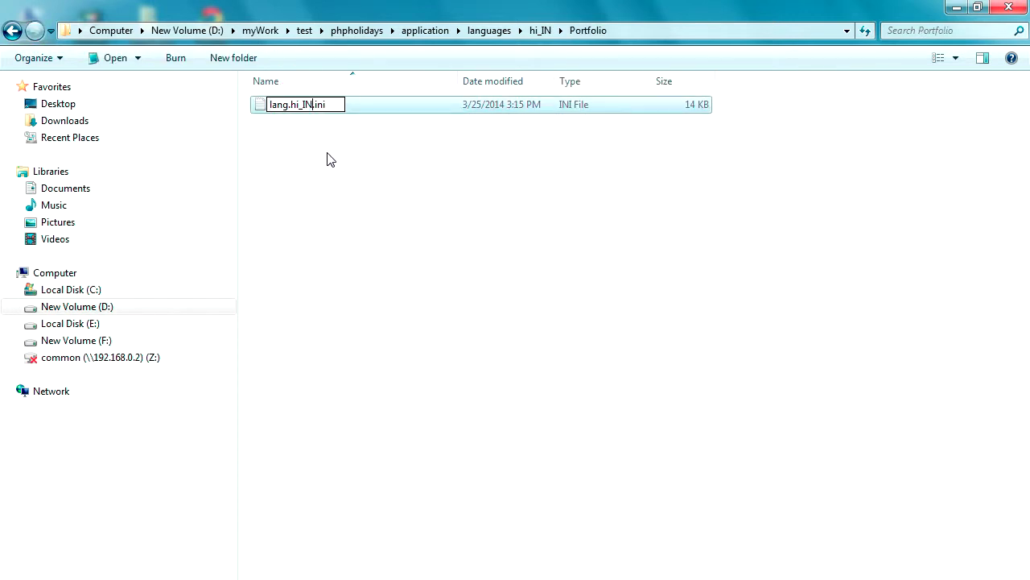
pyautogui.click(329, 157)
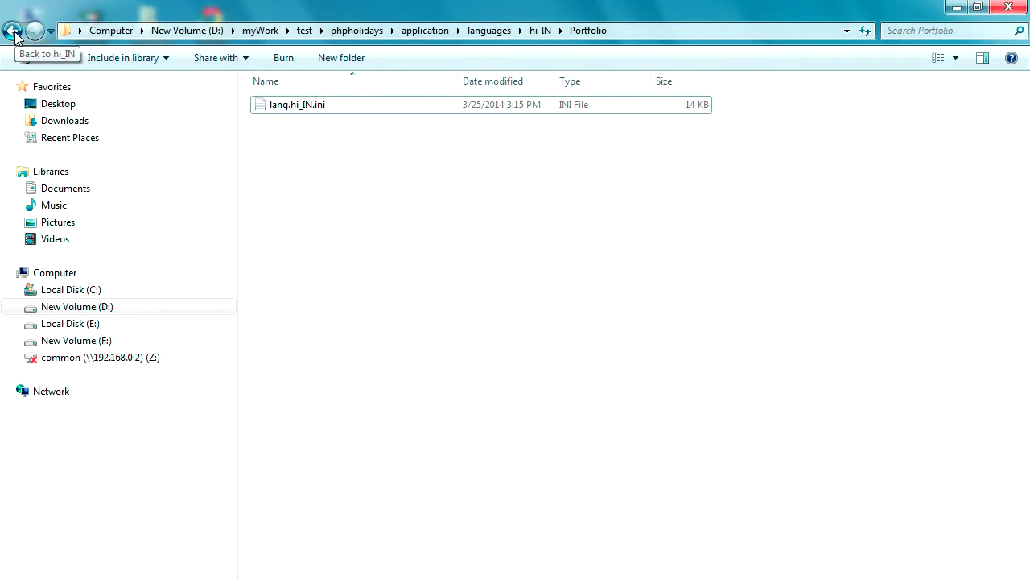
# Step: Go back to hi_IN, restore the folder window from full screen and resize it wider and taller
pyautogui.click(13, 32)
pyautogui.click(471, 16)
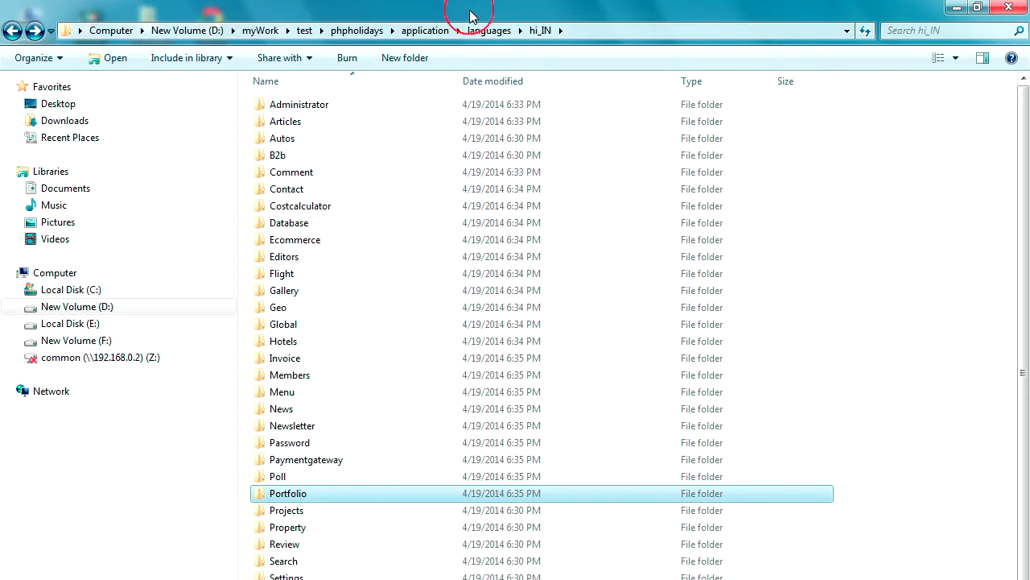
pyautogui.doubleClick(471, 17)
pyautogui.moveTo(362, 99); pyautogui.dragTo(485, 28)
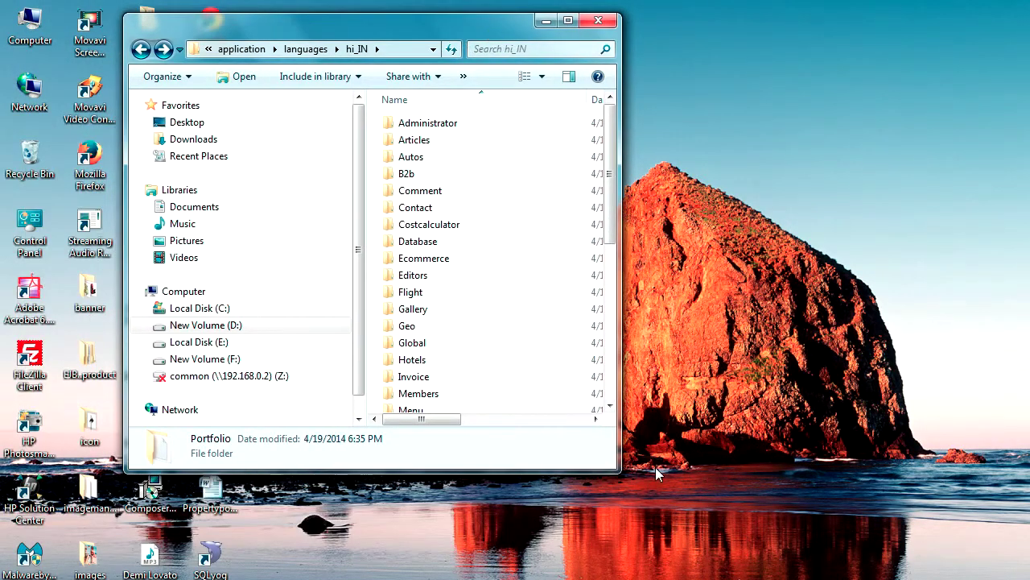
pyautogui.moveTo(615, 466); pyautogui.dragTo(898, 469)
pyautogui.moveTo(631, 471); pyautogui.dragTo(631, 578)
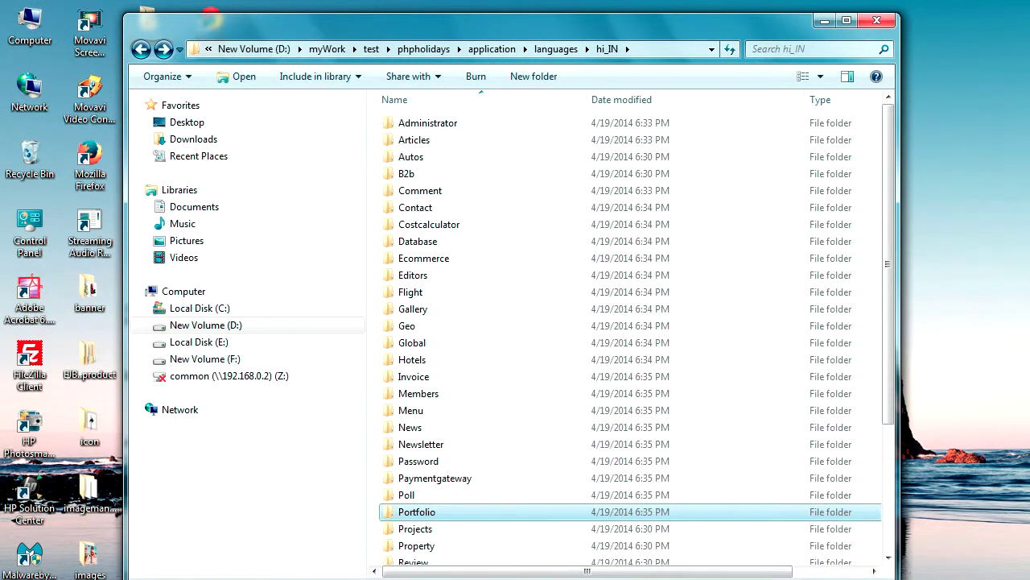
# Step: Open the Projects folder in hi_IN and rename its INI file as lang.hi_IN.ini
pyautogui.scroll(-3, 538, 519)
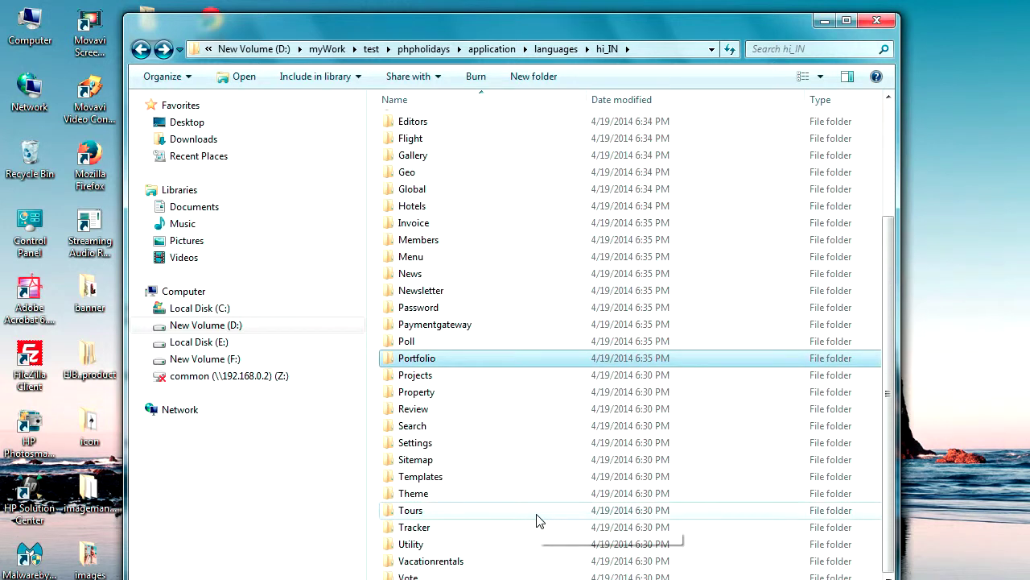
pyautogui.doubleClick(416, 375)
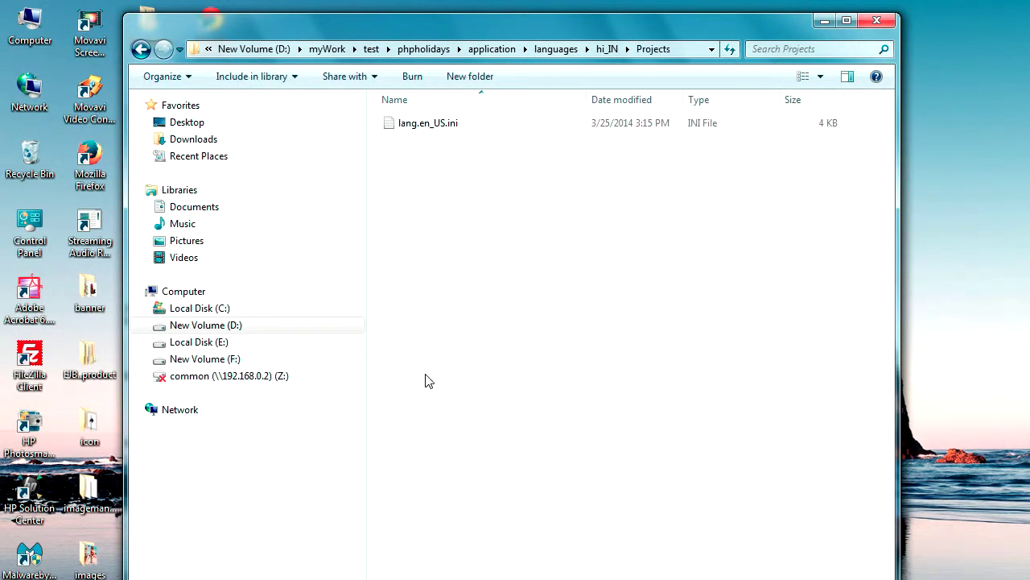
pyautogui.click(427, 130)
pyautogui.press('F2')
pyautogui.write('lang.hi_IN')
pyautogui.click(545, 345)
# Step: Go back to hi_IN, open the Review folder and rename its INI file as lang.hi_IN.ini
pyautogui.click(140, 49)
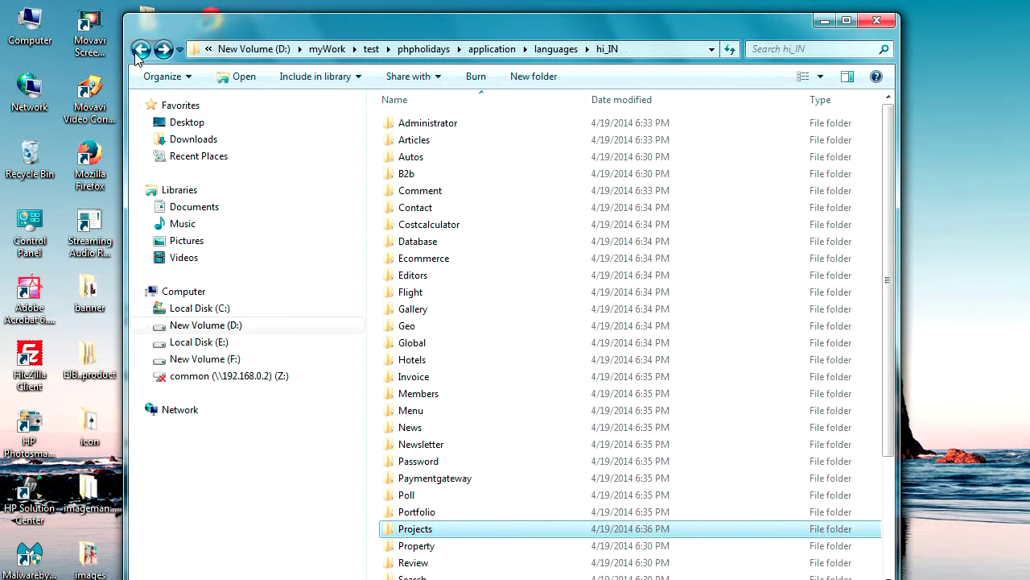
pyautogui.scroll(-2, 528, 560)
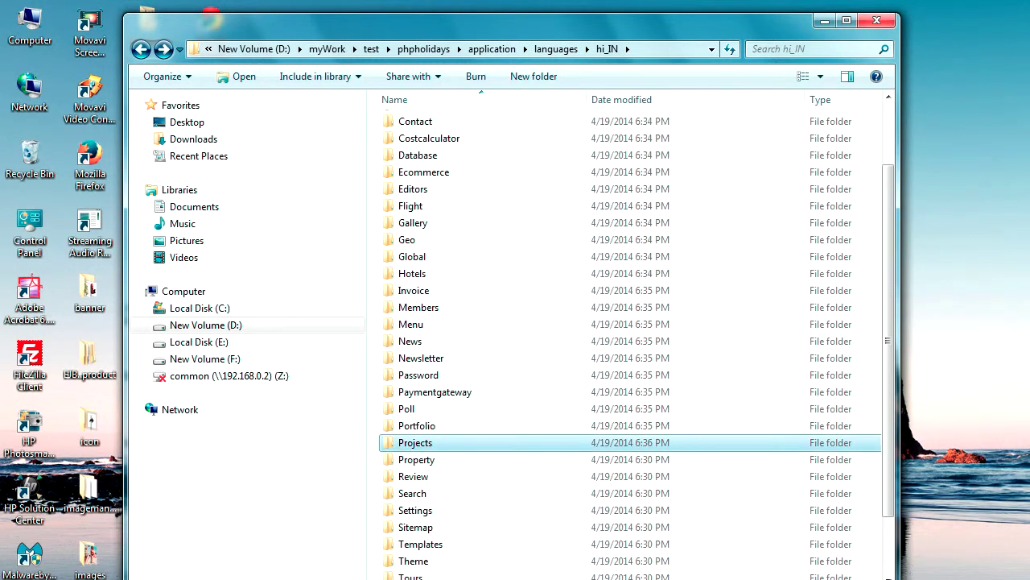
pyautogui.doubleClick(416, 476)
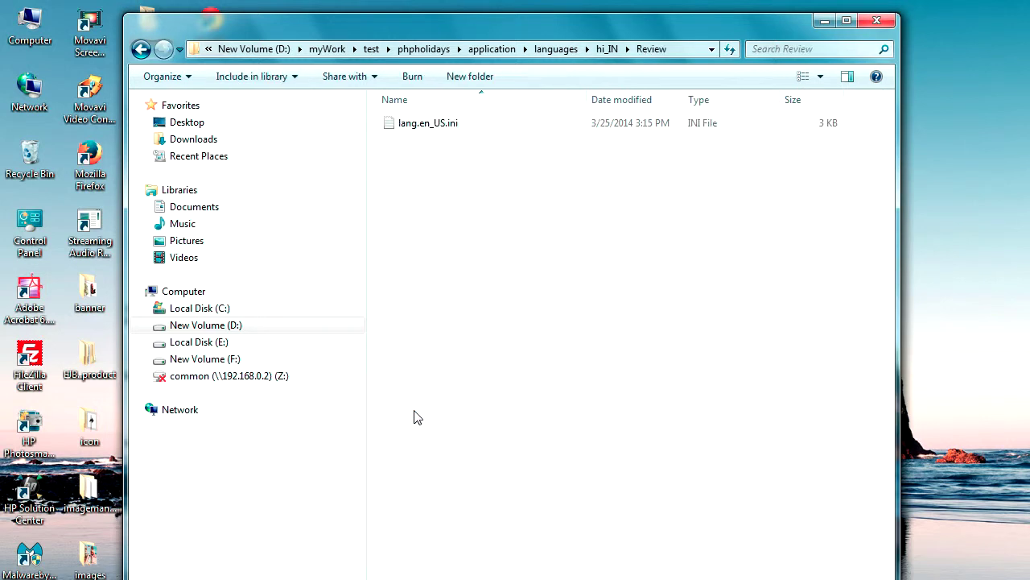
pyautogui.click(426, 127)
pyautogui.press('F2')
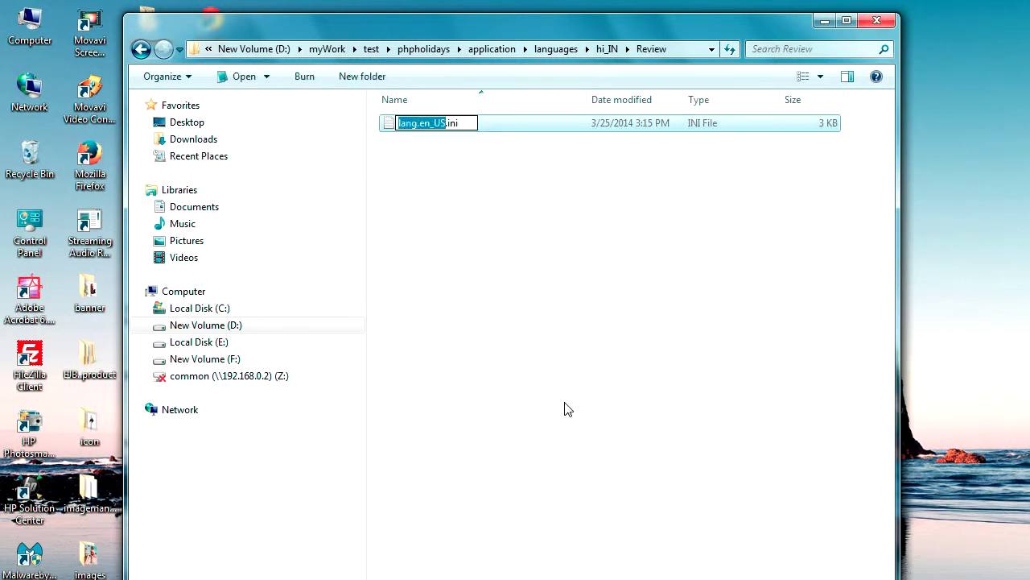
pyautogui.write('lang.hi_IN')
pyautogui.click(455, 258)
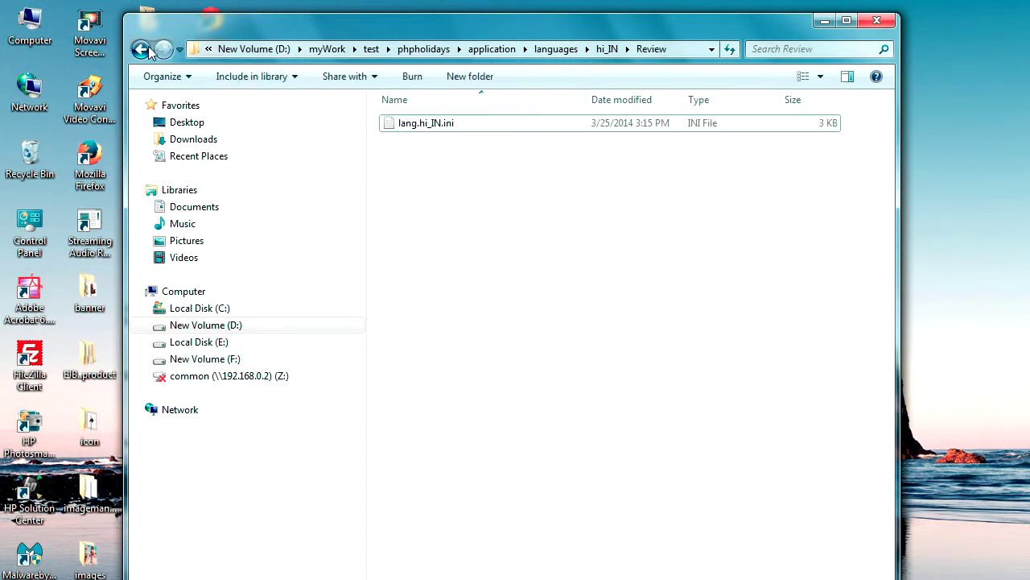
# Step: Go back to hi_IN, open the Search folder and rename its INI file as lang.hi_IN.ini
pyautogui.click(149, 52)
pyautogui.scroll(-3, 483, 531)
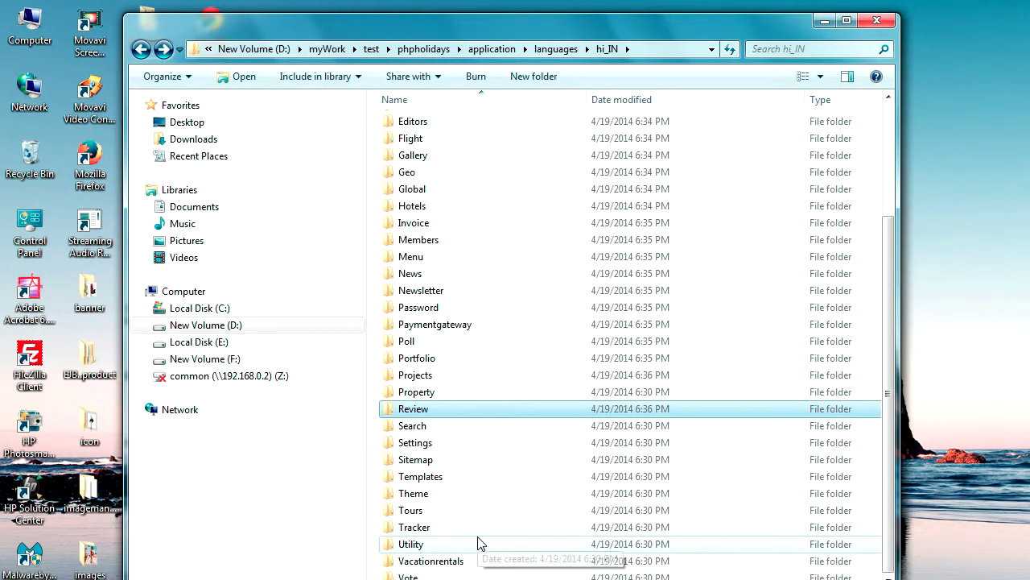
pyautogui.doubleClick(413, 423)
pyautogui.click(416, 126)
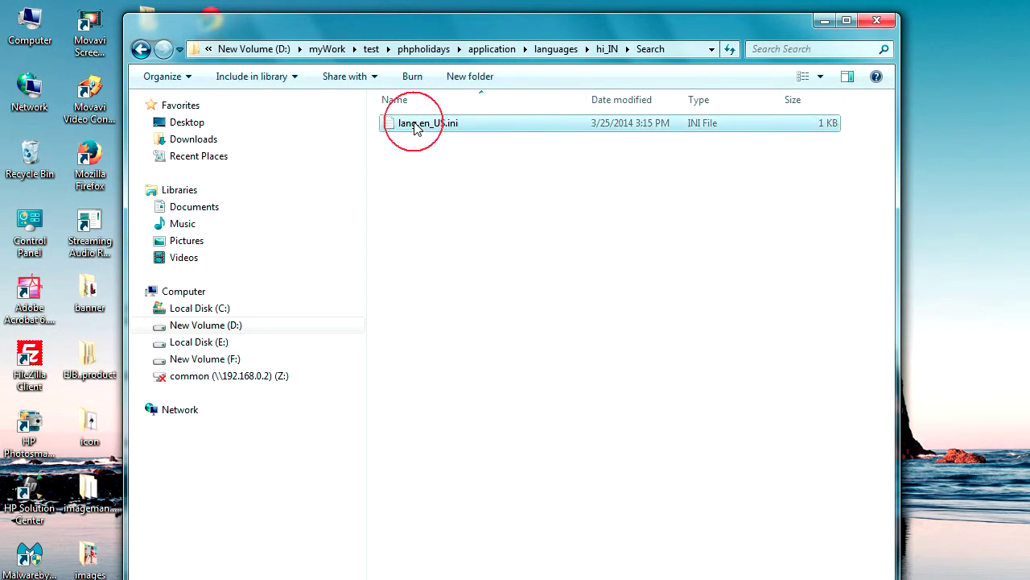
pyautogui.press('F2')
pyautogui.write('lang.hi_IN')
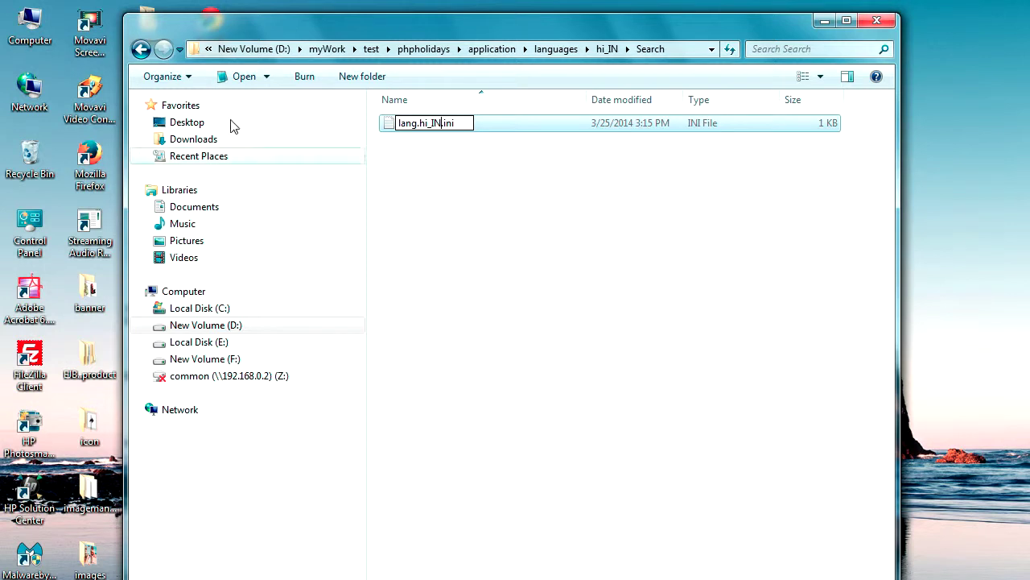
# Step: Go back to hi_IN, open the Settings folder and rename its INI file as lang.hi_IN.ini
pyautogui.click(143, 50)
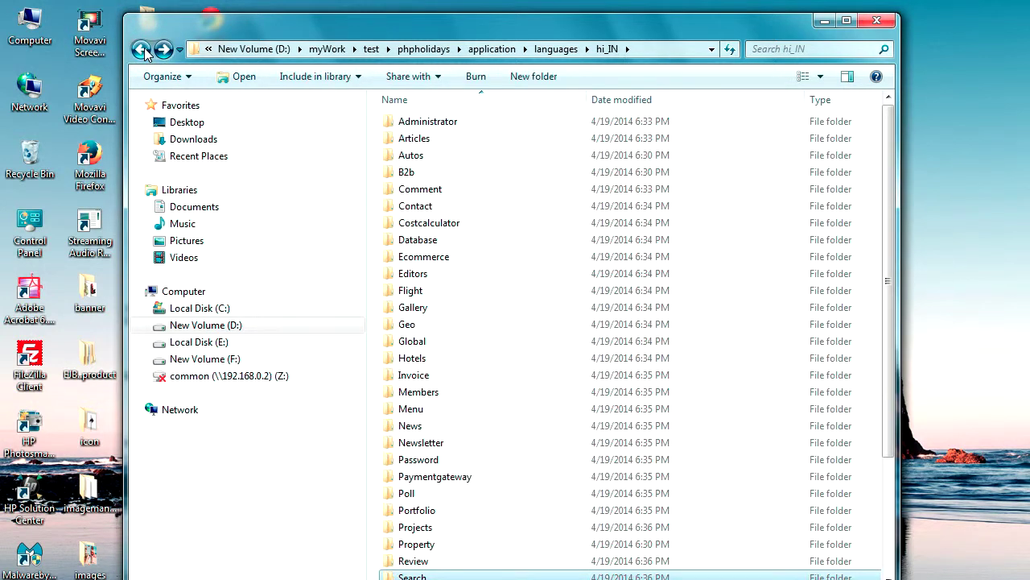
pyautogui.scroll(-3, 449, 301)
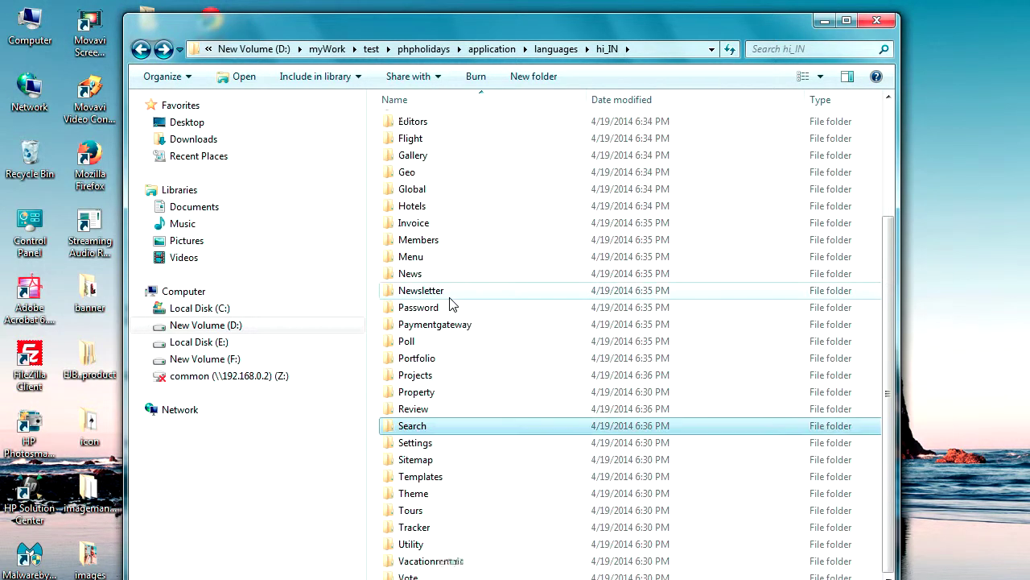
pyautogui.click(417, 444)
pyautogui.doubleClick(416, 444)
pyautogui.click(421, 127)
pyautogui.press('F2')
pyautogui.write('lang.hi_IN')
pyautogui.click(459, 209)
# Step: Go back to hi_IN, open the Sitemap folder and rename its INI file as lang.hi_IN.ini
pyautogui.click(143, 50)
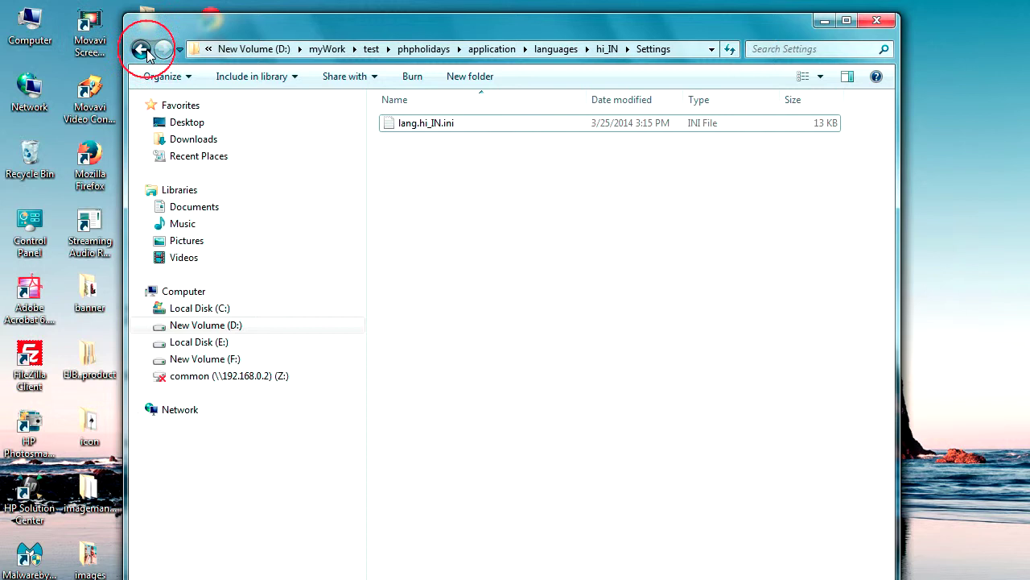
pyautogui.scroll(-3, 472, 345)
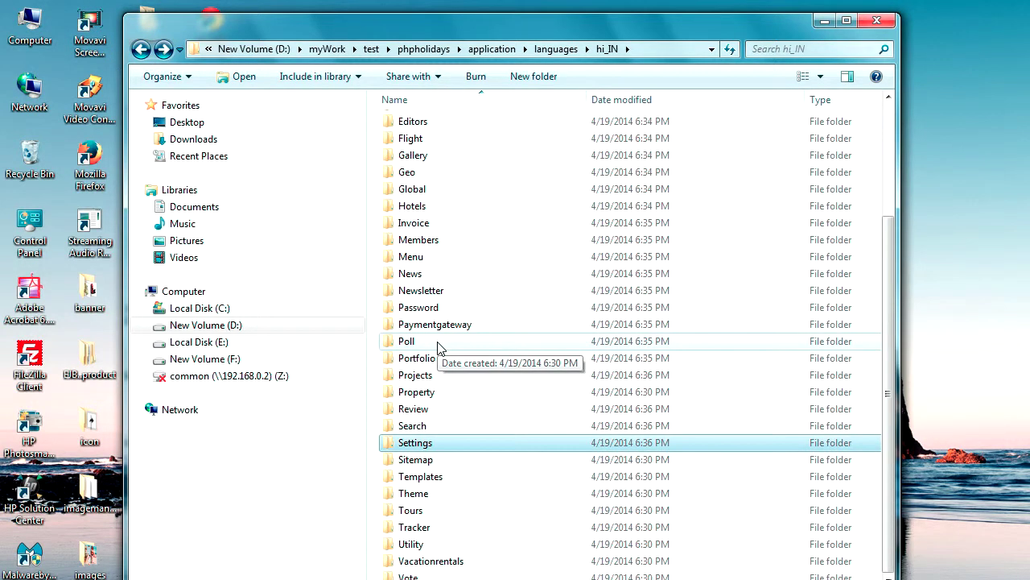
pyautogui.doubleClick(420, 460)
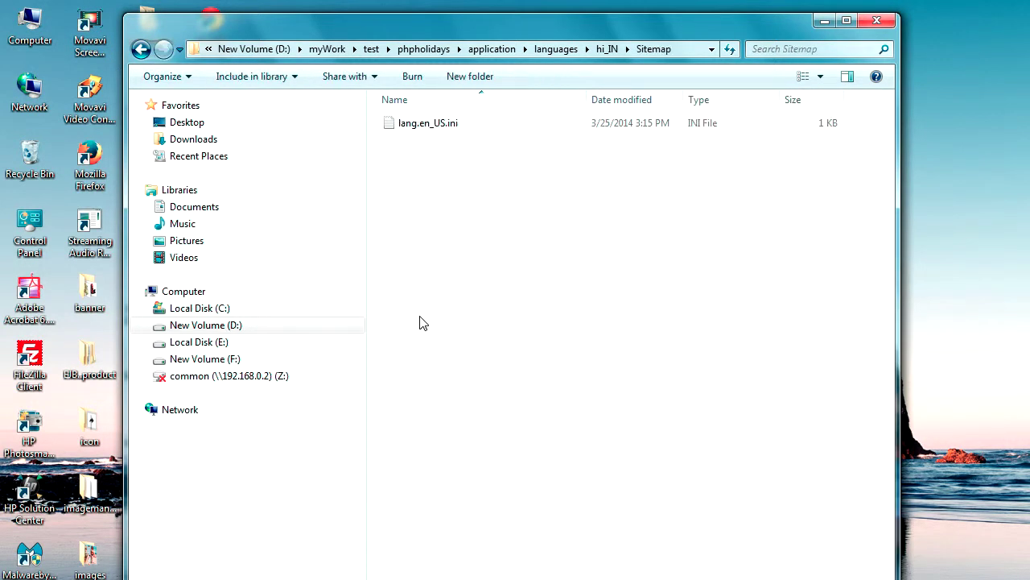
pyautogui.click(412, 128)
pyautogui.press('F2')
pyautogui.write('lang.hi_IN')
pyautogui.click(454, 230)
# Step: Return to hi_IN, open the Theme folder and rename its INI file as lang.hi_IN.ini
pyautogui.click(141, 49)
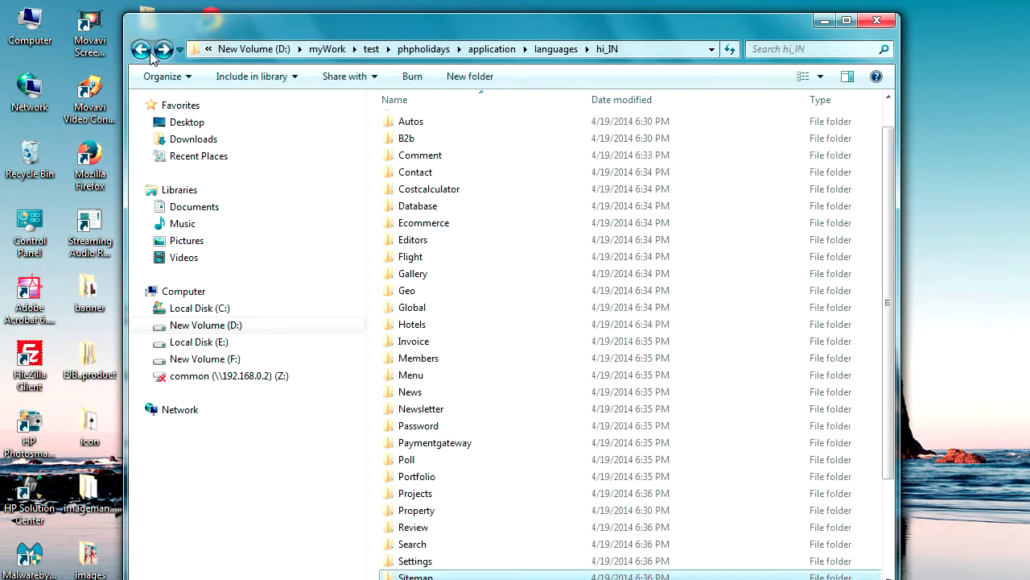
pyautogui.click(150, 51)
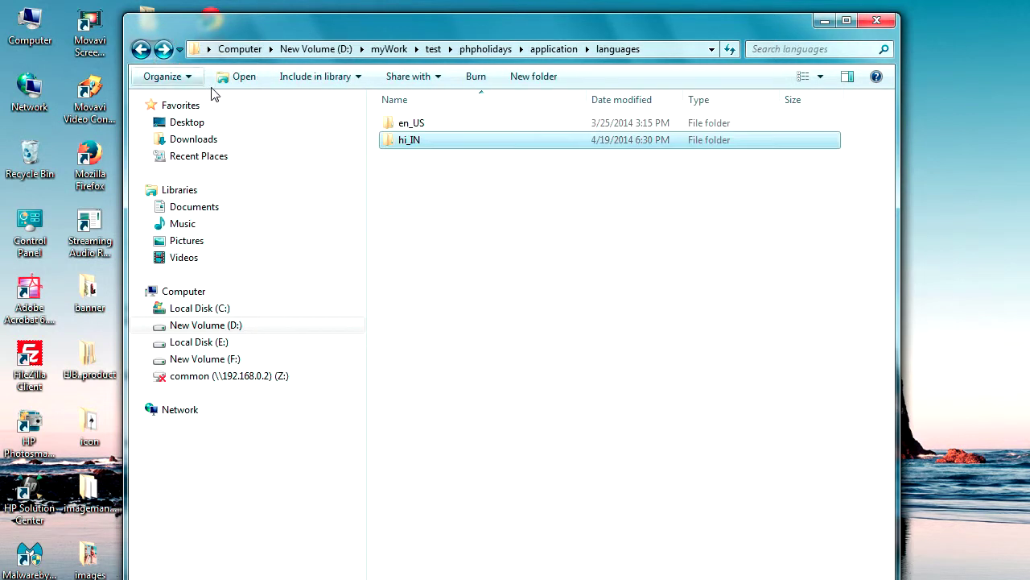
pyautogui.click(165, 49)
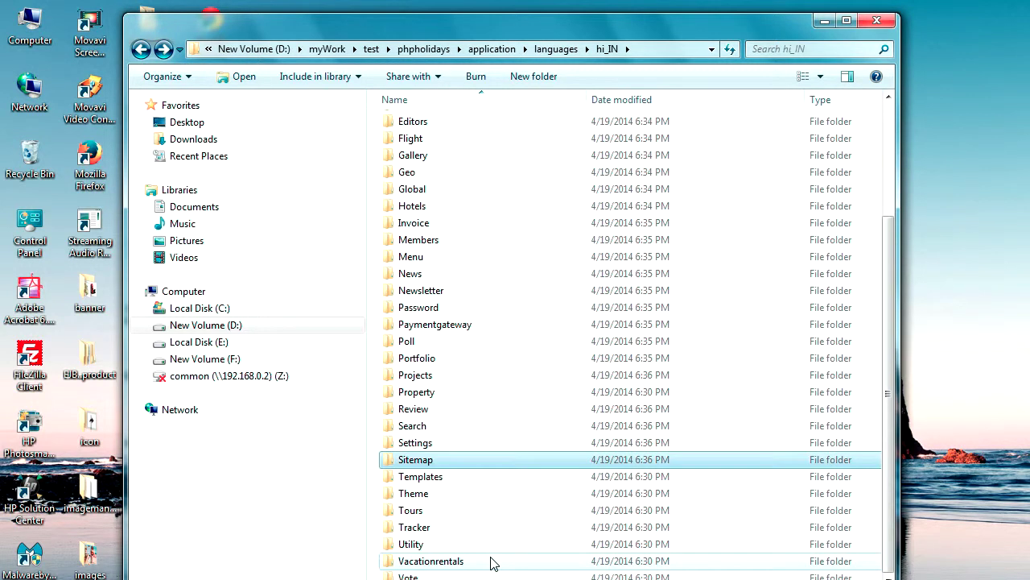
pyautogui.doubleClick(418, 493)
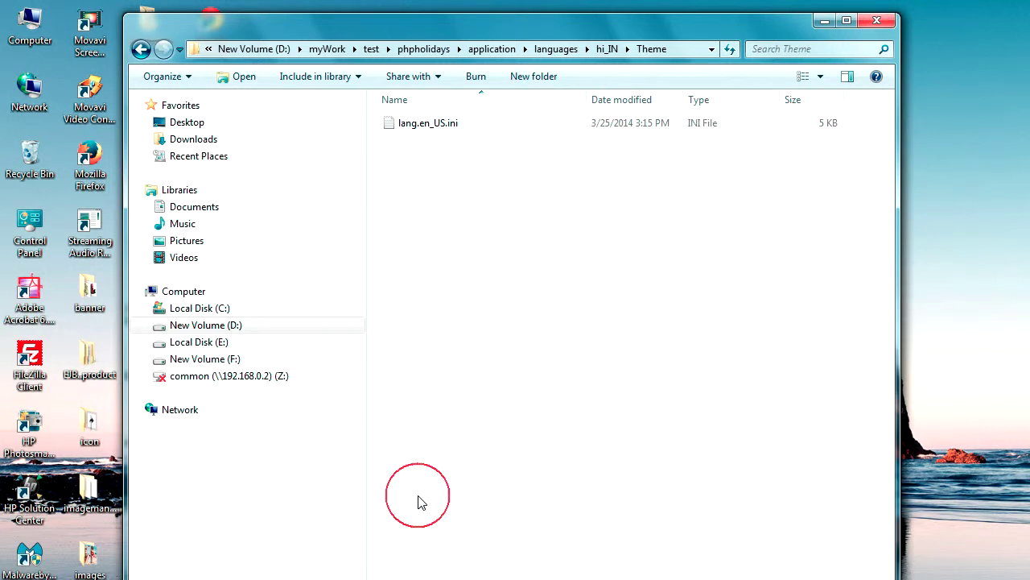
pyautogui.click(426, 122)
pyautogui.click(439, 124)
pyautogui.write('lang.hi_IN')
pyautogui.click(470, 174)
# Step: Go back to hi_IN, open the Tours folder and rename its INI file as lang.hi_IN.ini
pyautogui.click(142, 49)
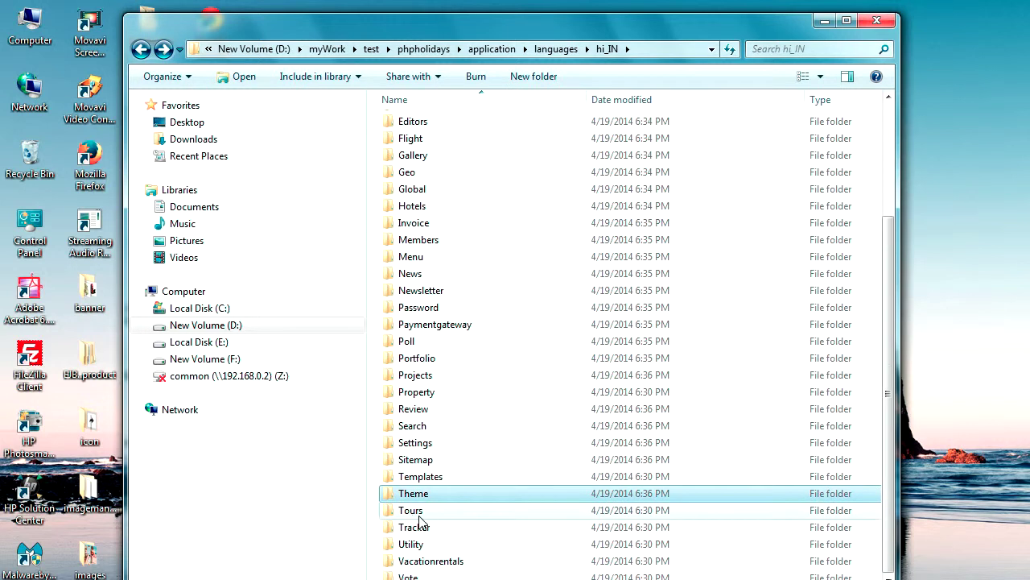
pyautogui.doubleClick(410, 510)
pyautogui.click(410, 123)
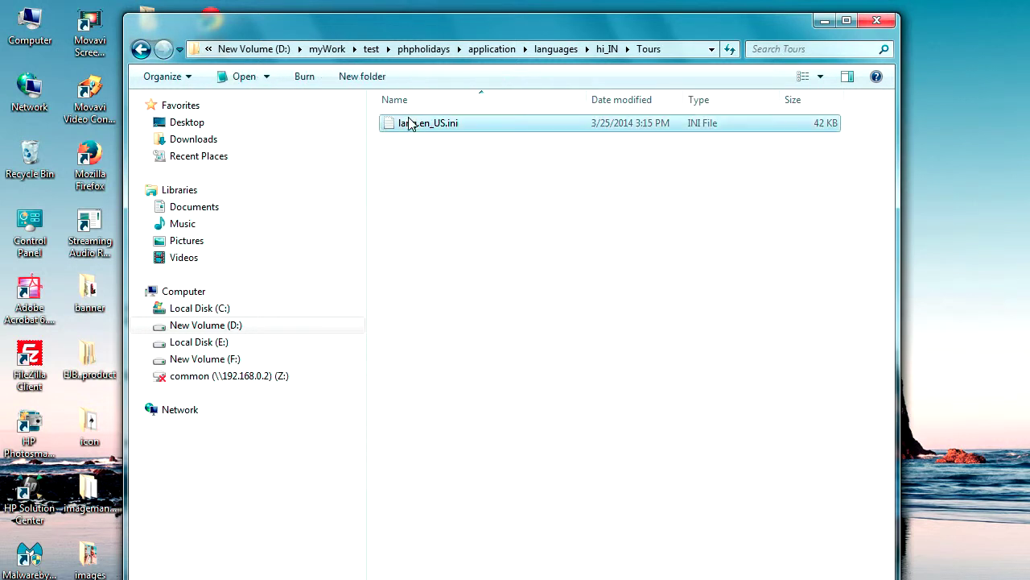
pyautogui.press('F2')
pyautogui.write('lang.hi_IN')
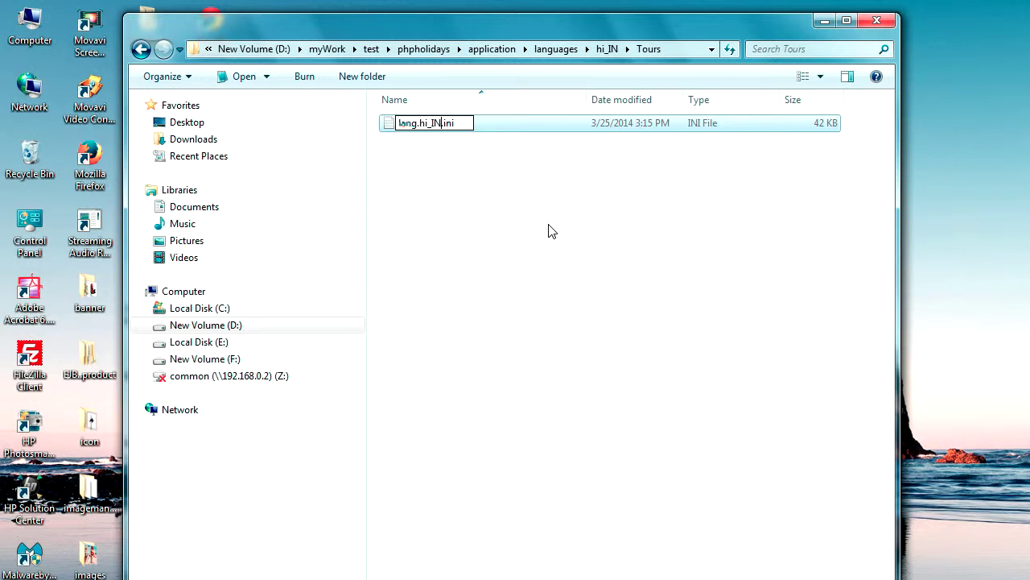
pyautogui.click(534, 248)
# Step: Return to hi_IN, open the Tracker folder and rename its INI file as lang.hi_IN.ini
pyautogui.click(141, 50)
pyautogui.click(142, 50)
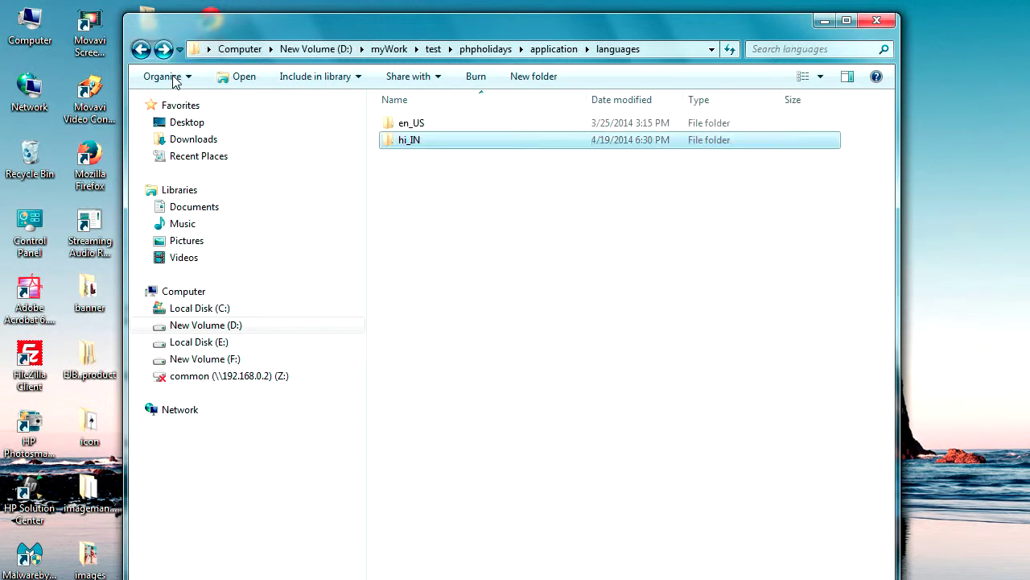
pyautogui.click(165, 50)
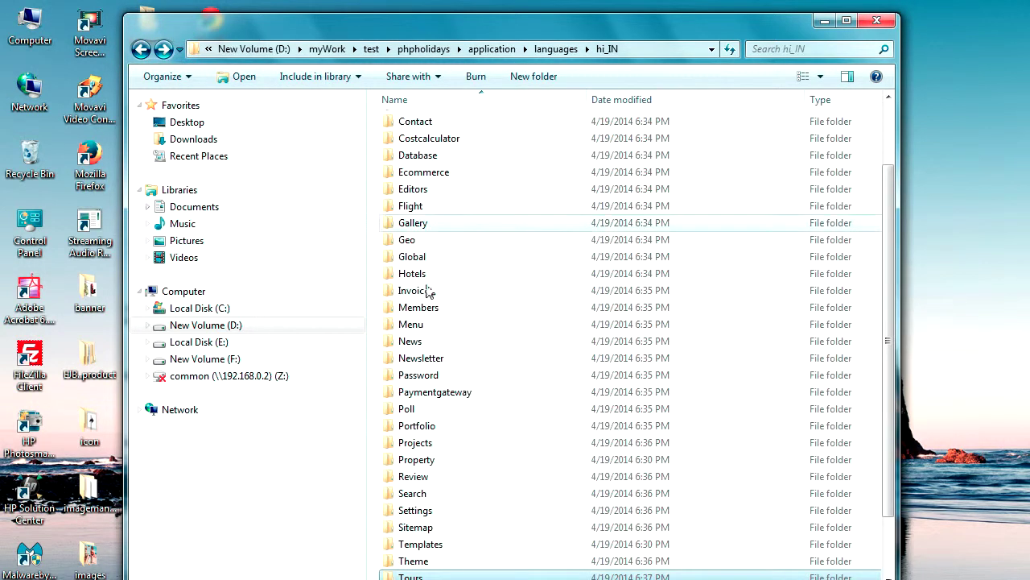
pyautogui.scroll(-2, 488, 418)
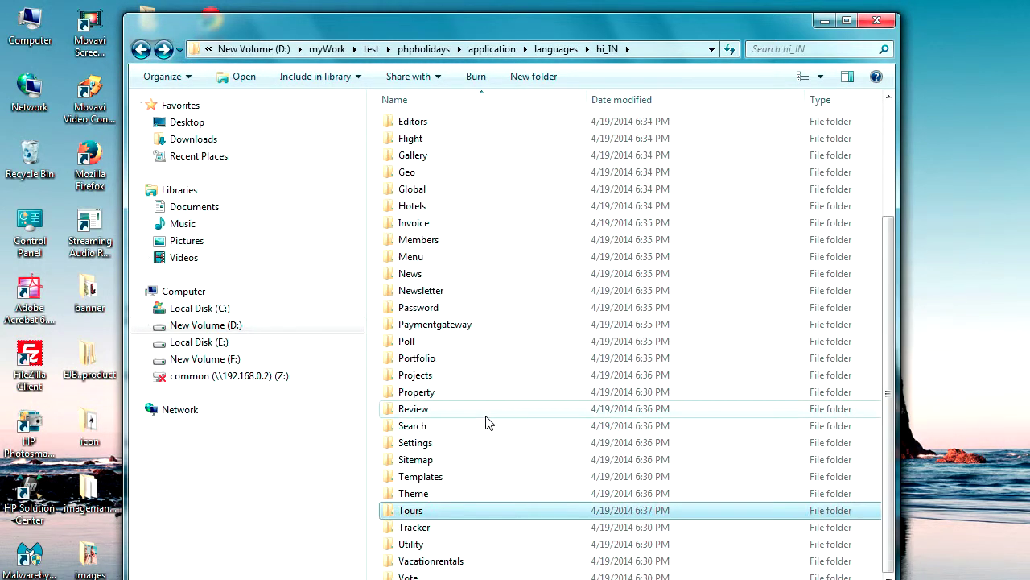
pyautogui.doubleClick(424, 532)
pyautogui.click(444, 122)
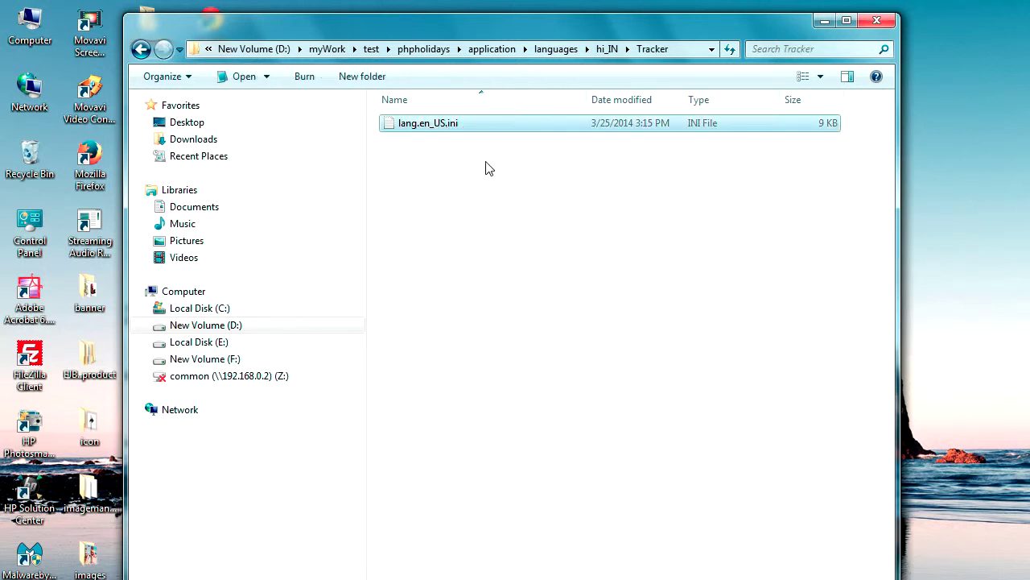
pyautogui.press('F2')
pyautogui.write('lang.hi_IN')
pyautogui.click(524, 225)
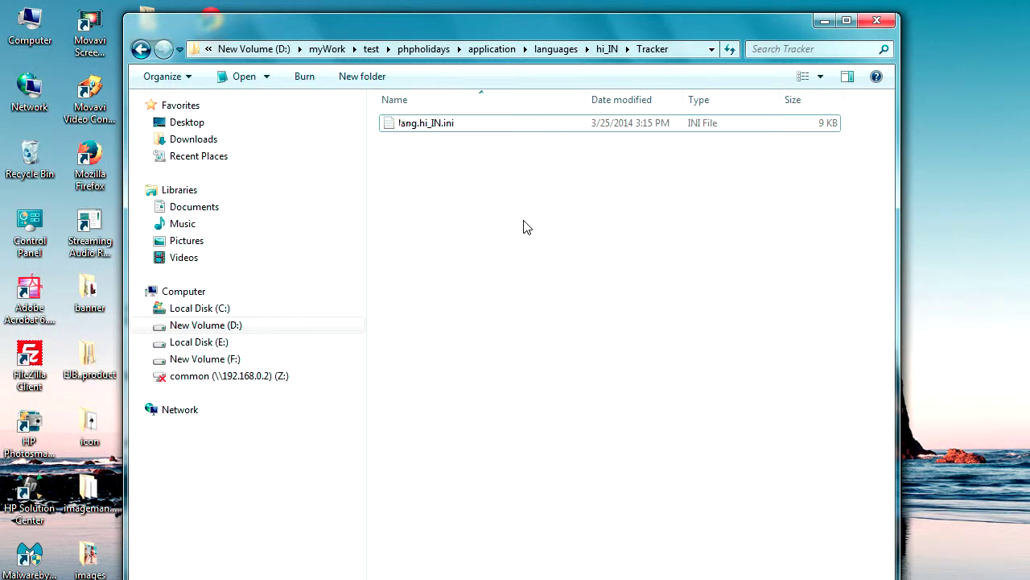
# Step: Go back to hi_IN, open the Utility folder and rename its INI file as lang.hi_IN.ini
pyautogui.click(141, 49)
pyautogui.scroll(-1, 439, 402)
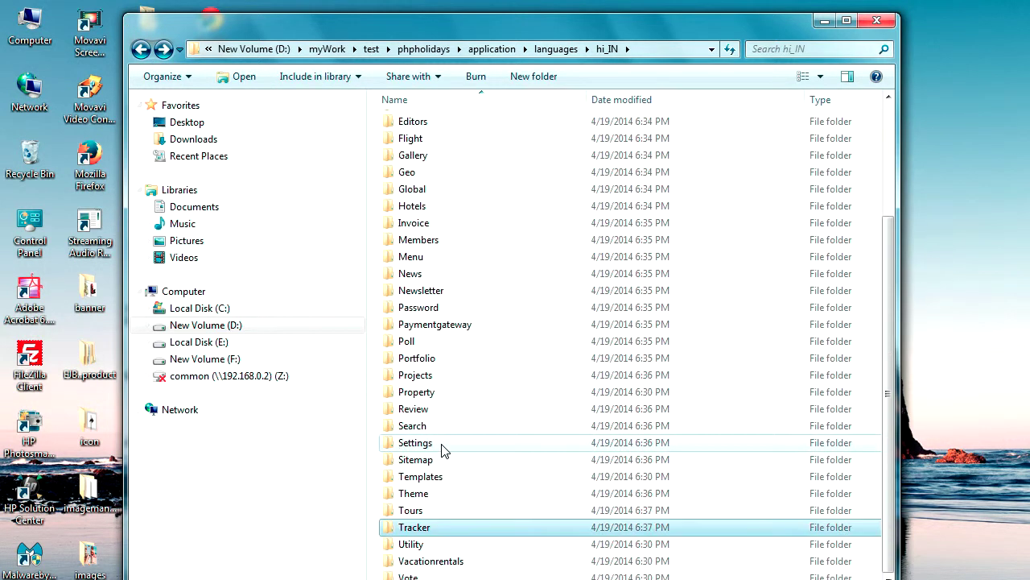
pyautogui.doubleClick(418, 548)
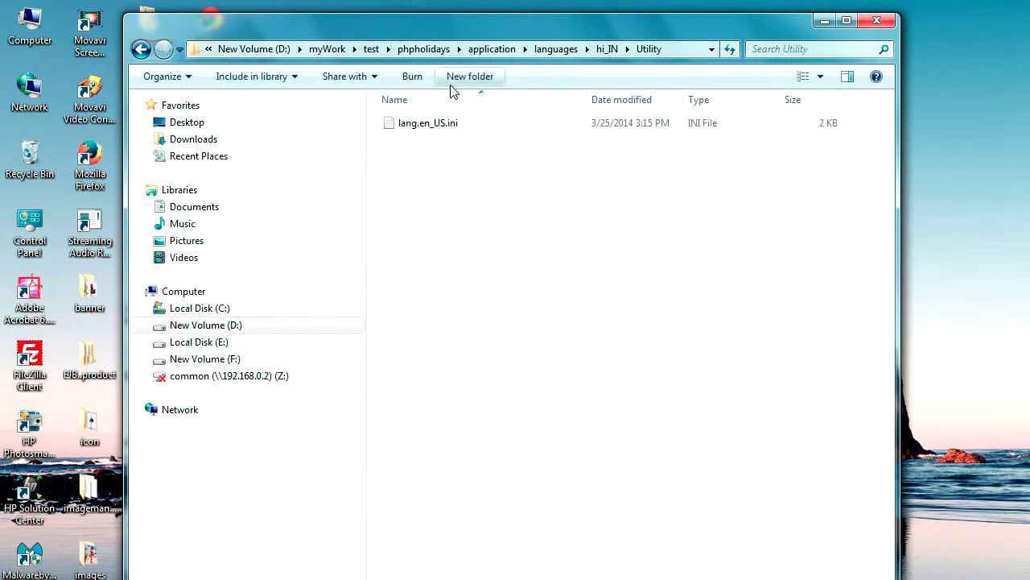
pyautogui.click(429, 122)
pyautogui.press('F2')
pyautogui.write('lang.hi_IN')
pyautogui.click(497, 165)
# Step: Return to hi_IN, open the Vacationrentals folder and rename its INI file as lang.hi_IN.ini
pyautogui.click(142, 49)
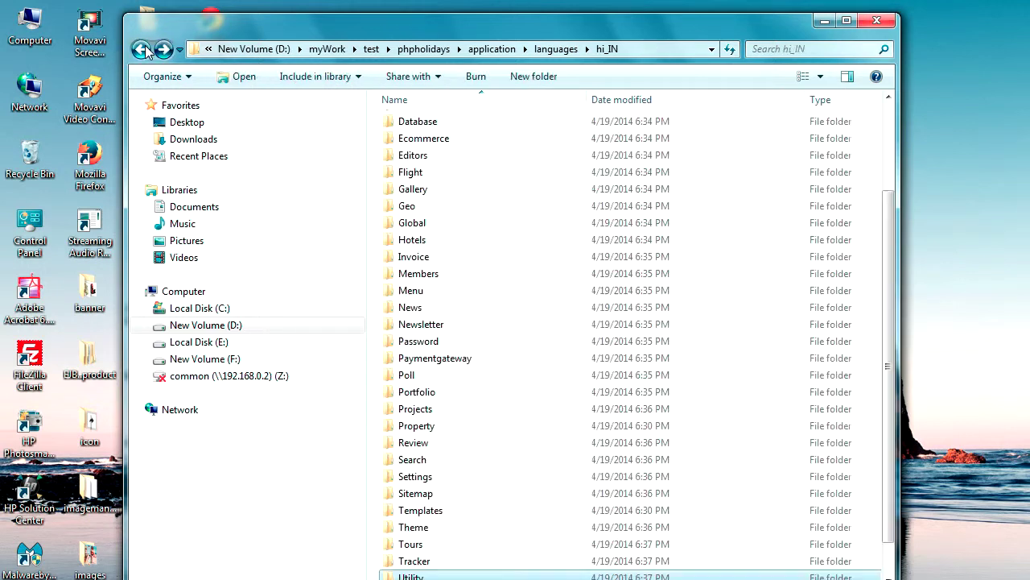
pyautogui.click(142, 49)
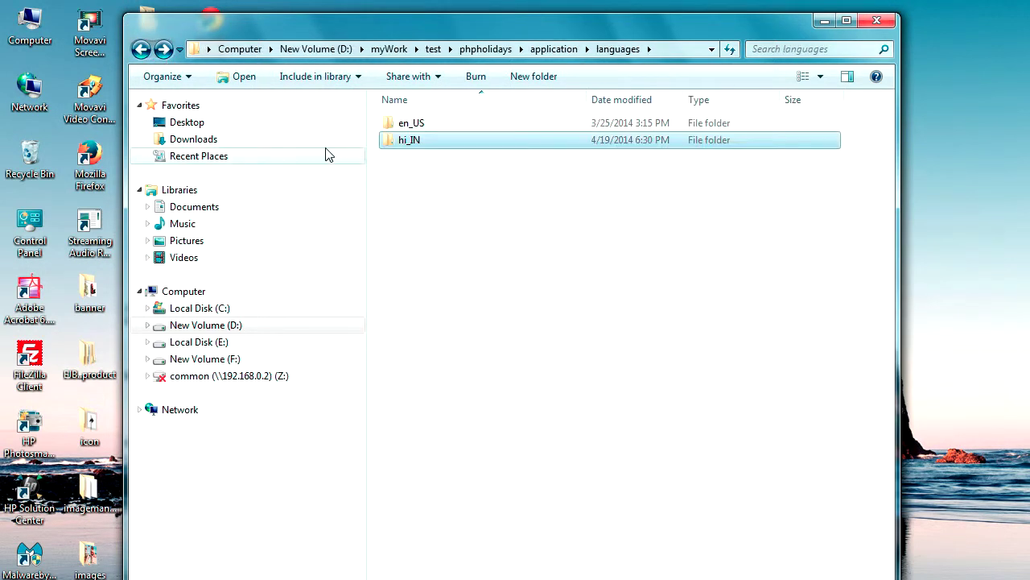
pyautogui.click(165, 49)
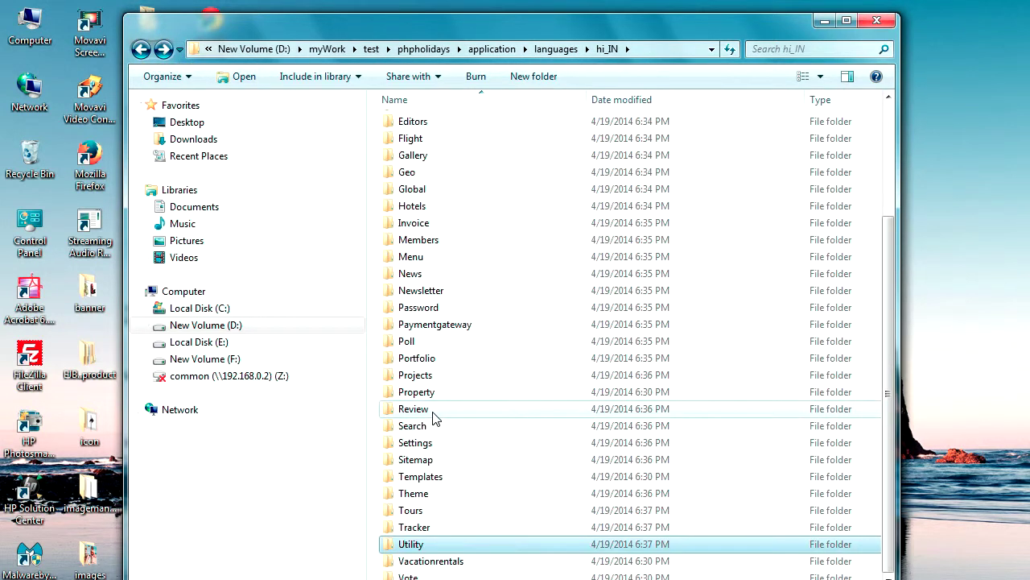
pyautogui.doubleClick(432, 561)
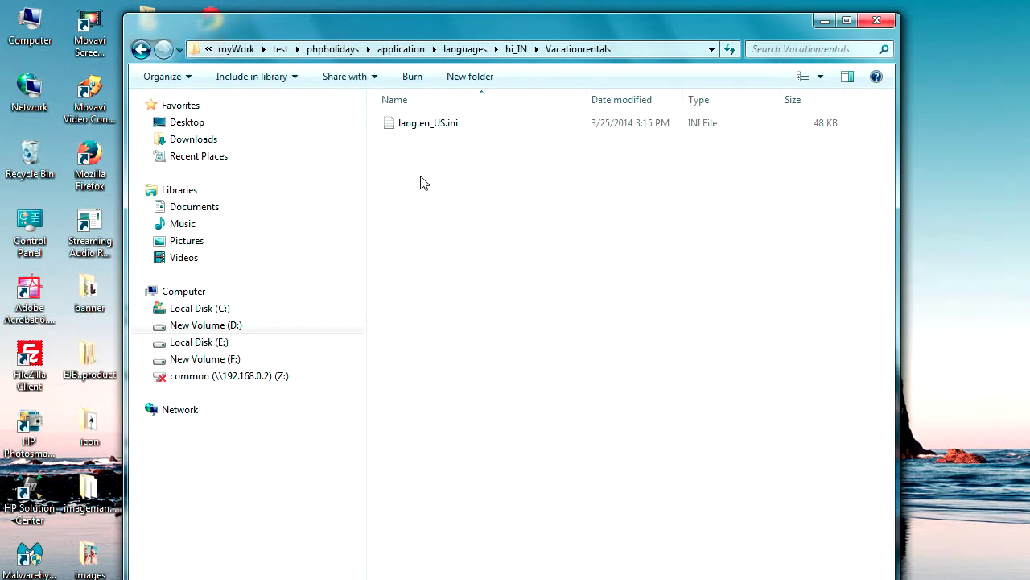
pyautogui.click(415, 124)
pyautogui.click(423, 126)
pyautogui.write('lang.hi_IN')
pyautogui.press('Return')
# Step: Go back to hi_IN, open the Vote folder and rename its INI file as lang.hi_IN.ini
pyautogui.click(140, 49)
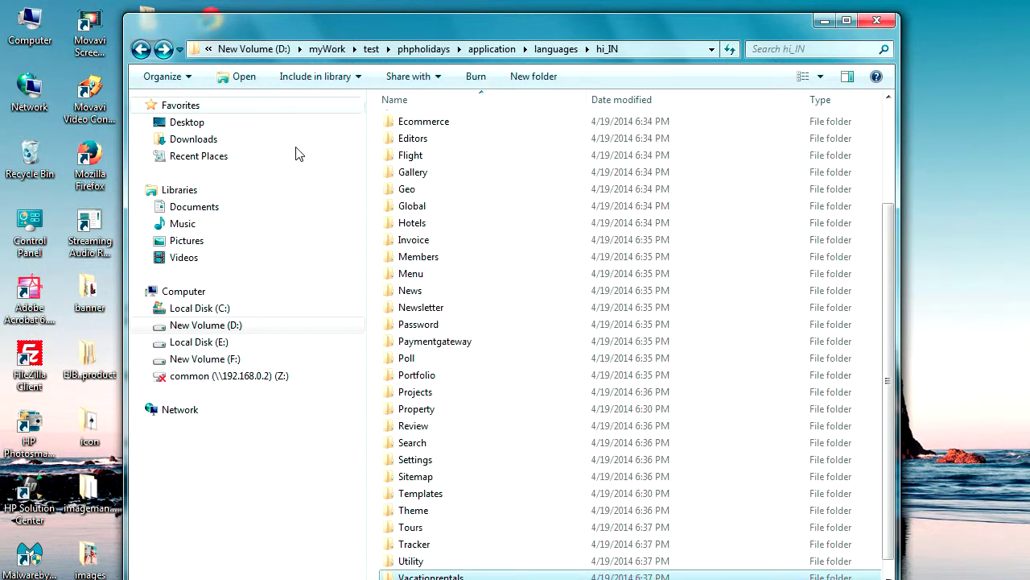
pyautogui.doubleClick(410, 577)
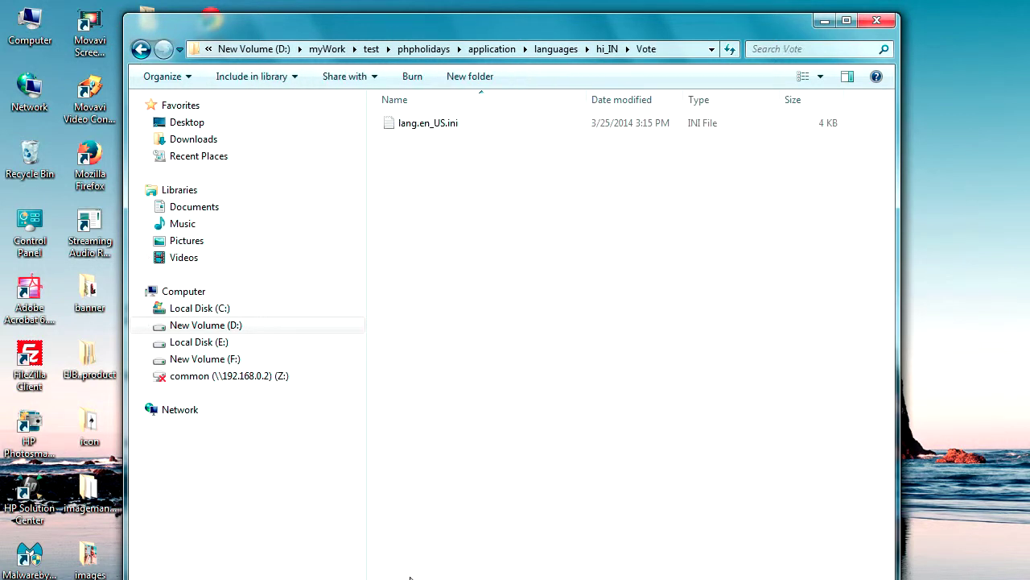
pyautogui.click(415, 126)
pyautogui.click(425, 127)
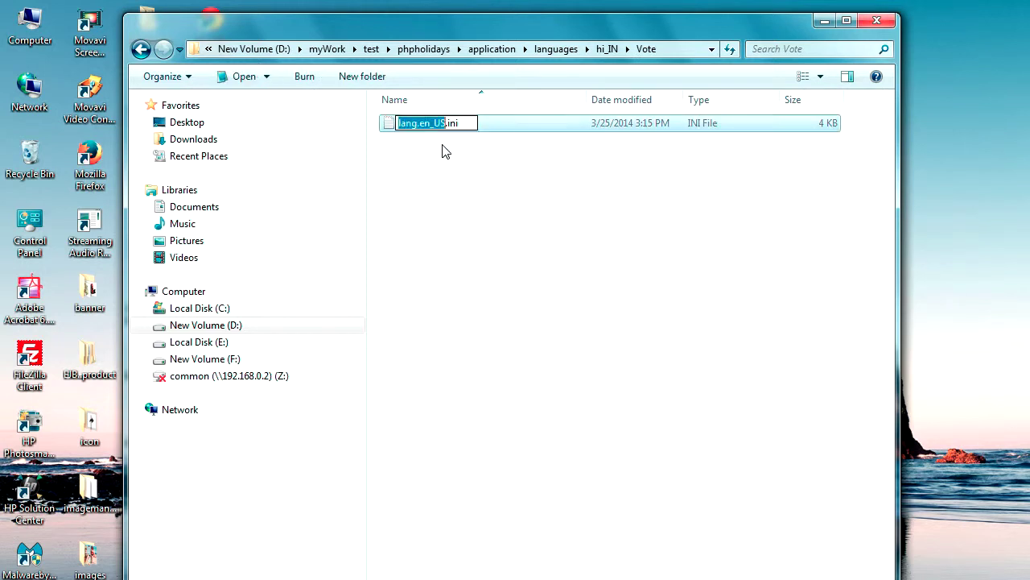
pyautogui.write('lang.hi_IN')
pyautogui.click(508, 185)
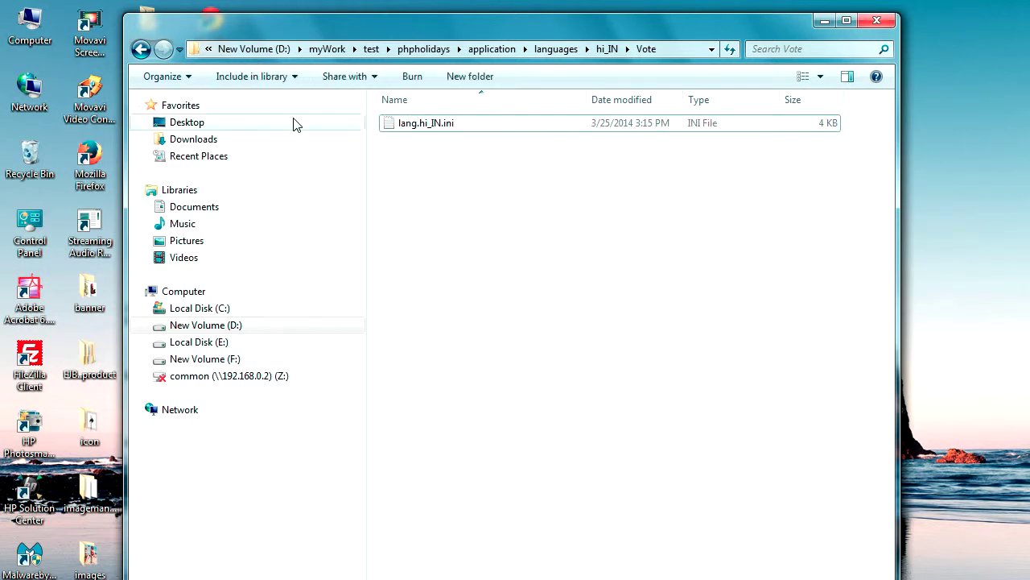
# Step: Go back up to the languages folder and select the hi_IN folder
pyautogui.click(141, 49)
pyautogui.click(140, 49)
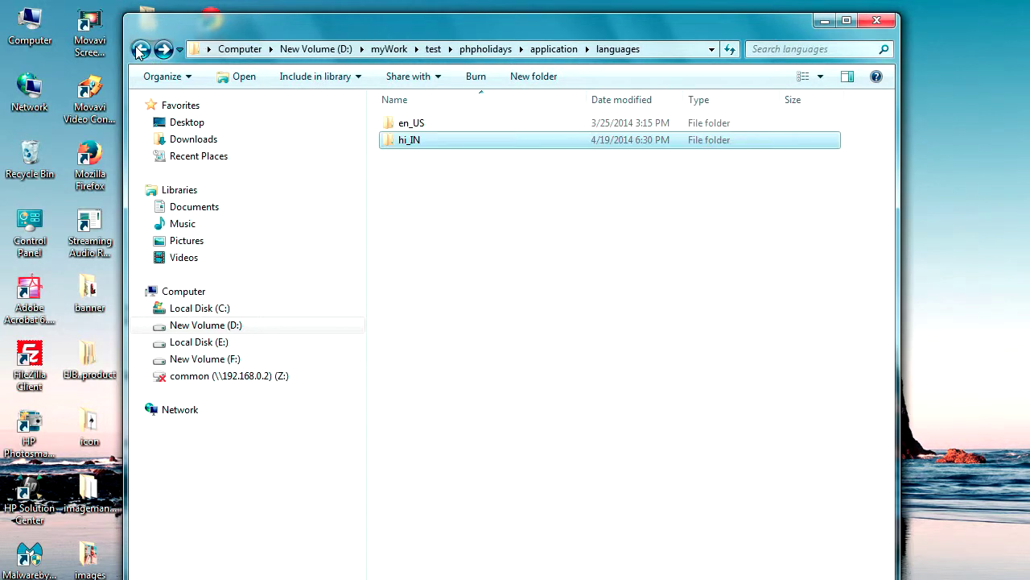
pyautogui.click(419, 172)
pyautogui.click(408, 142)
# Step: Switch to FileZilla, refresh the file lists and upload the local hi_IN folder to the remote languages folder
pyautogui.click(420, 576)
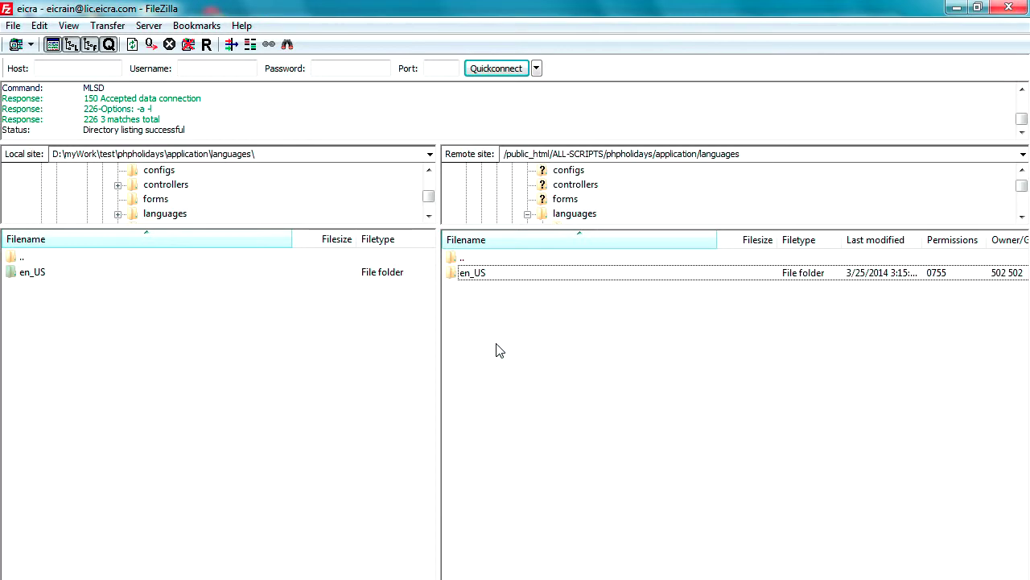
pyautogui.click(133, 45)
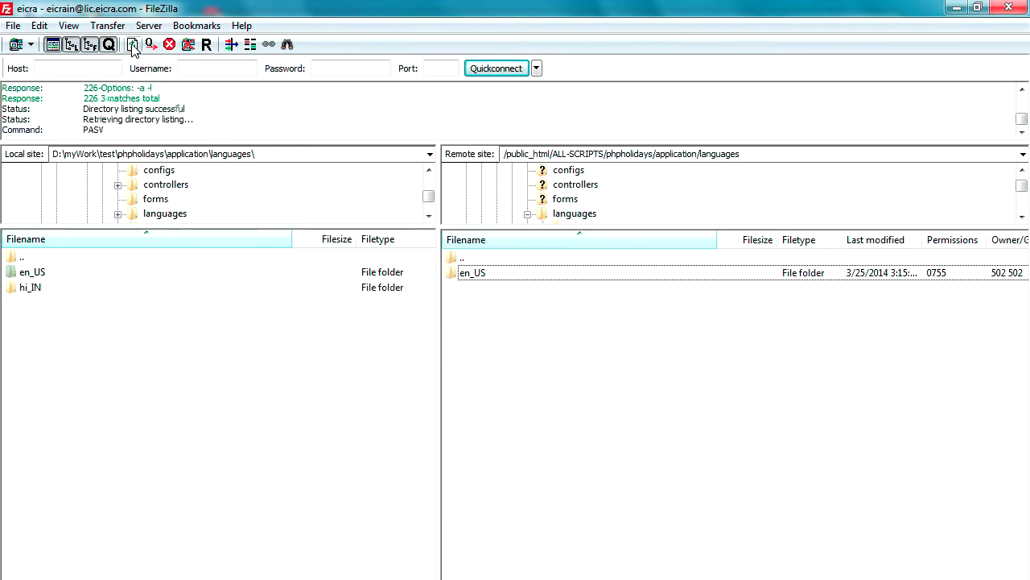
pyautogui.click(36, 289)
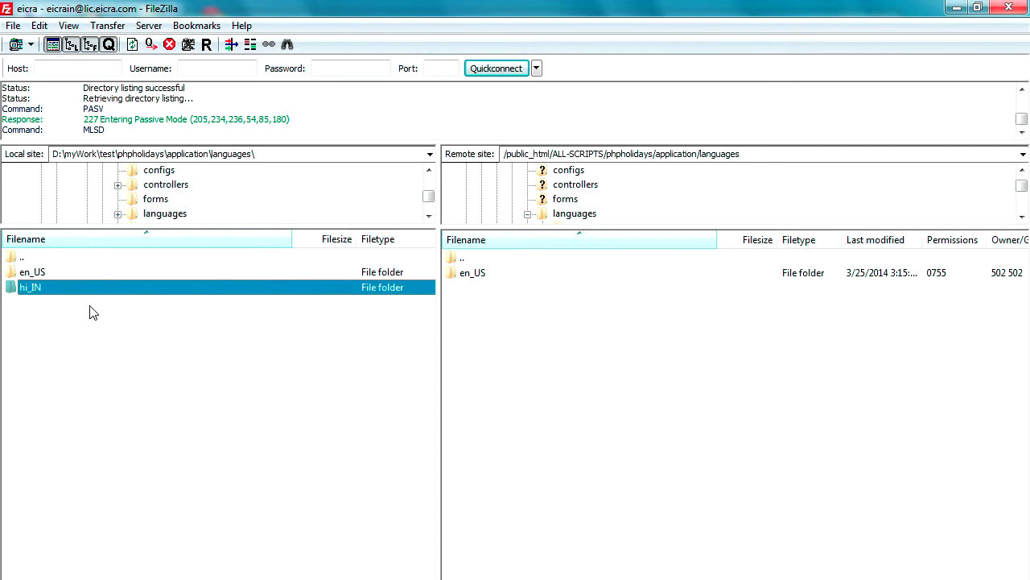
pyautogui.rightClick(51, 290)
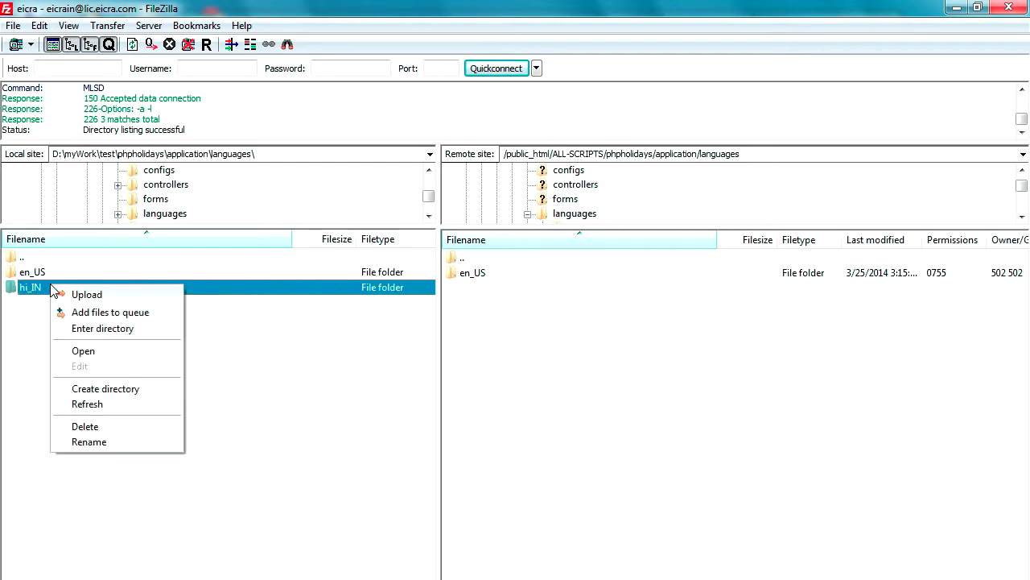
pyautogui.click(93, 294)
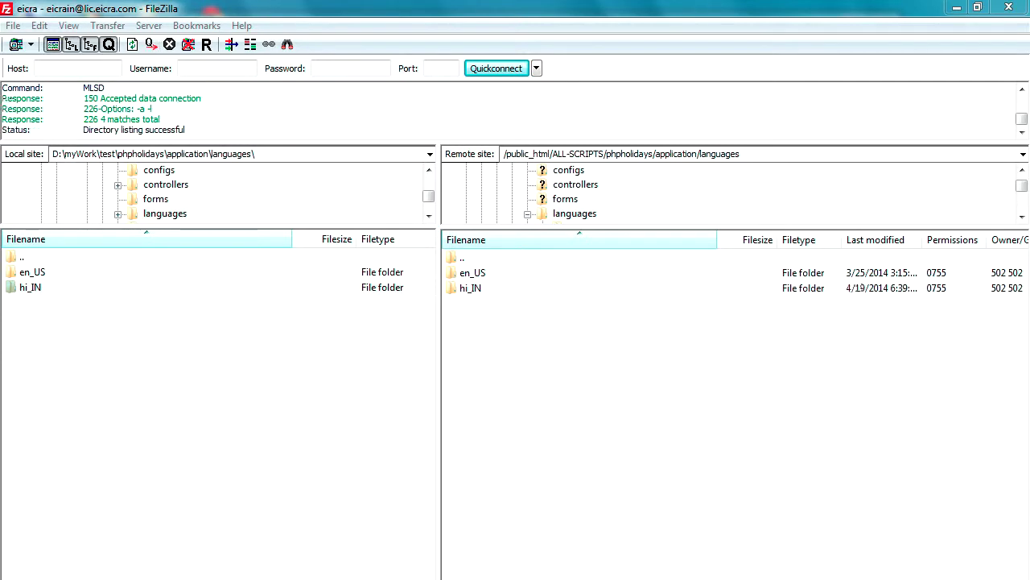
pyautogui.click(566, 414)
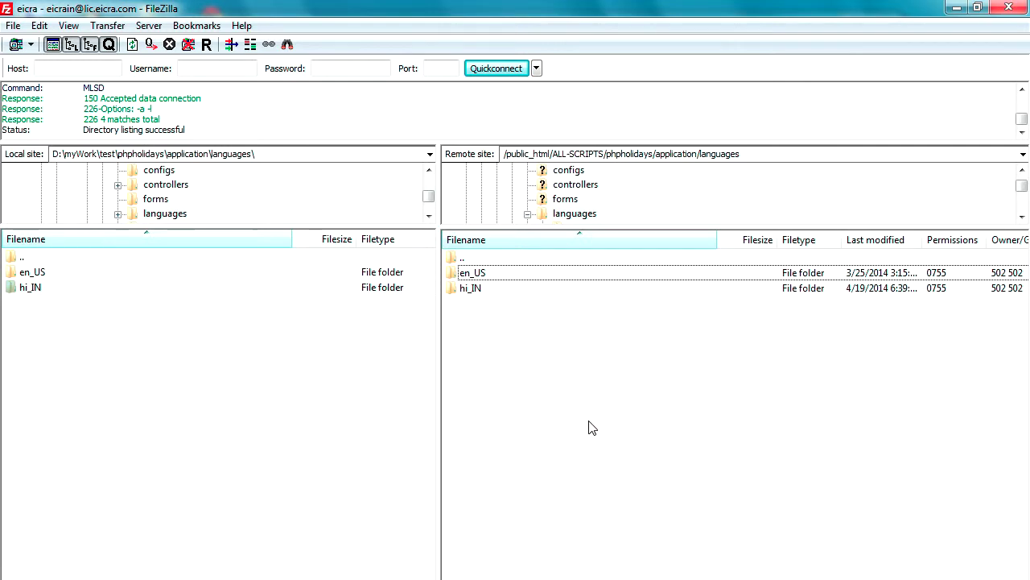
pyautogui.click(471, 289)
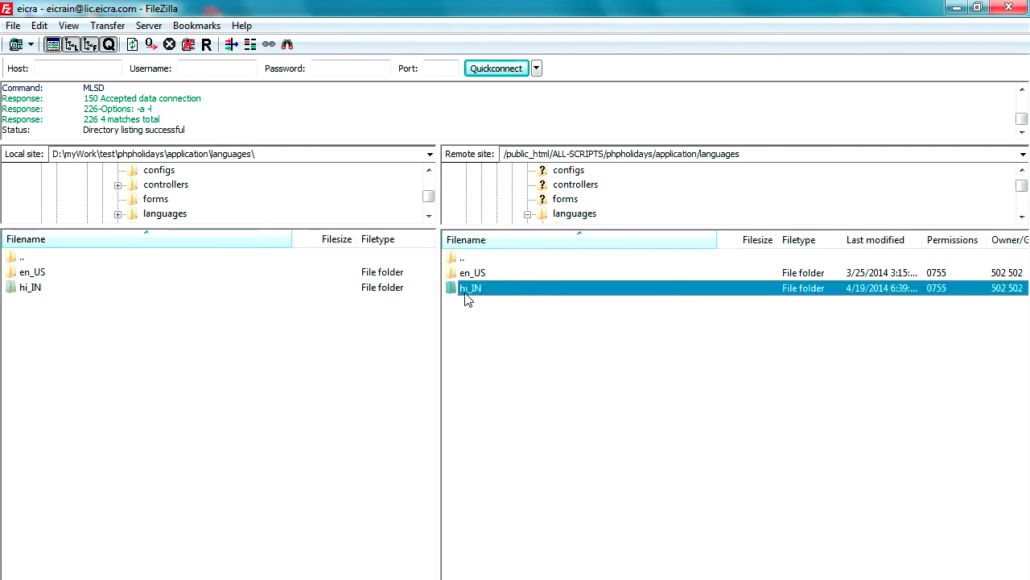
pyautogui.click(496, 332)
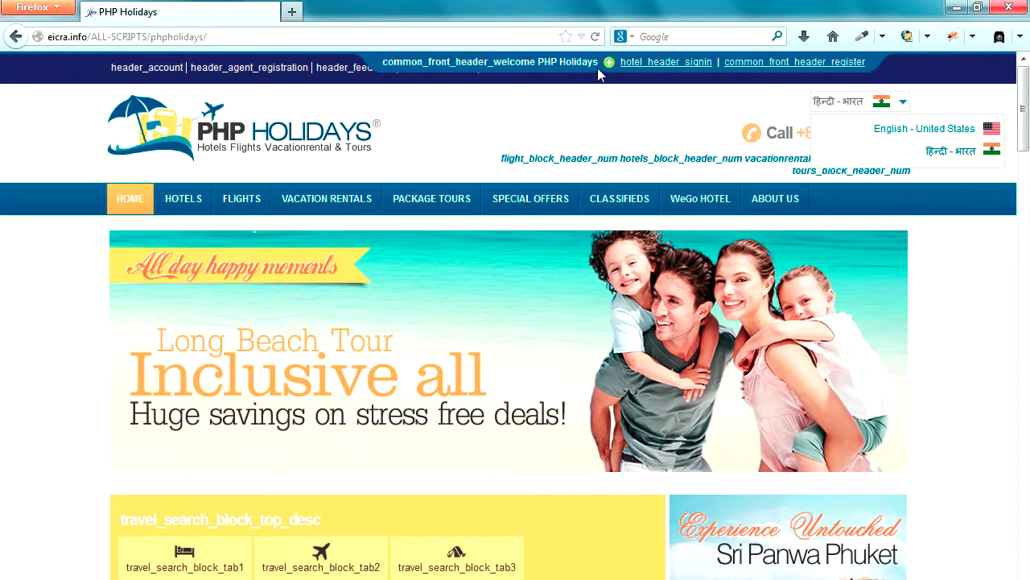
# Step: In Firefox, reload the PHP Holidays homepage and check its text labels from header to footer and the available language choices
pyautogui.click(594, 37)
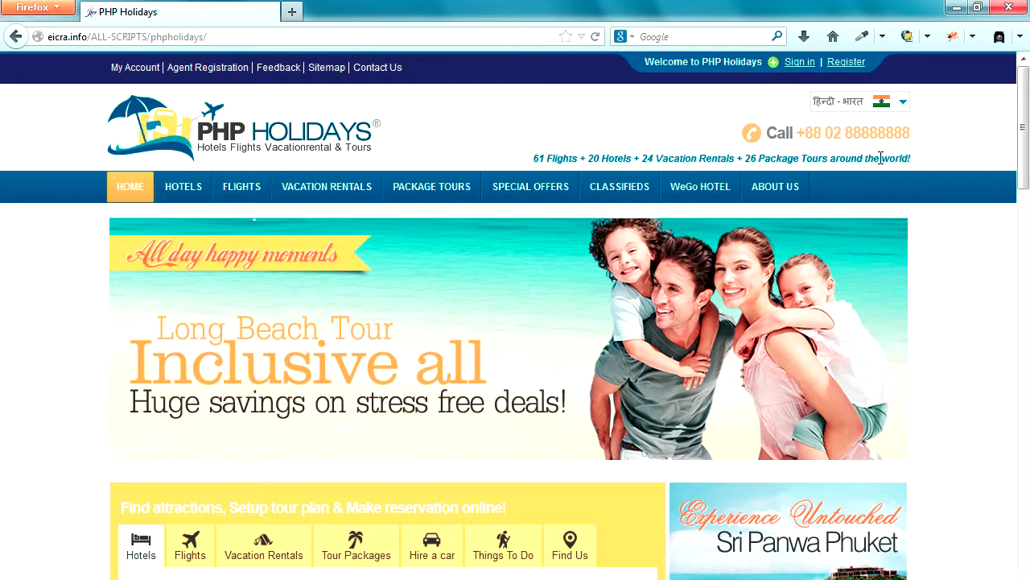
pyautogui.scroll(-5, 825, 213)
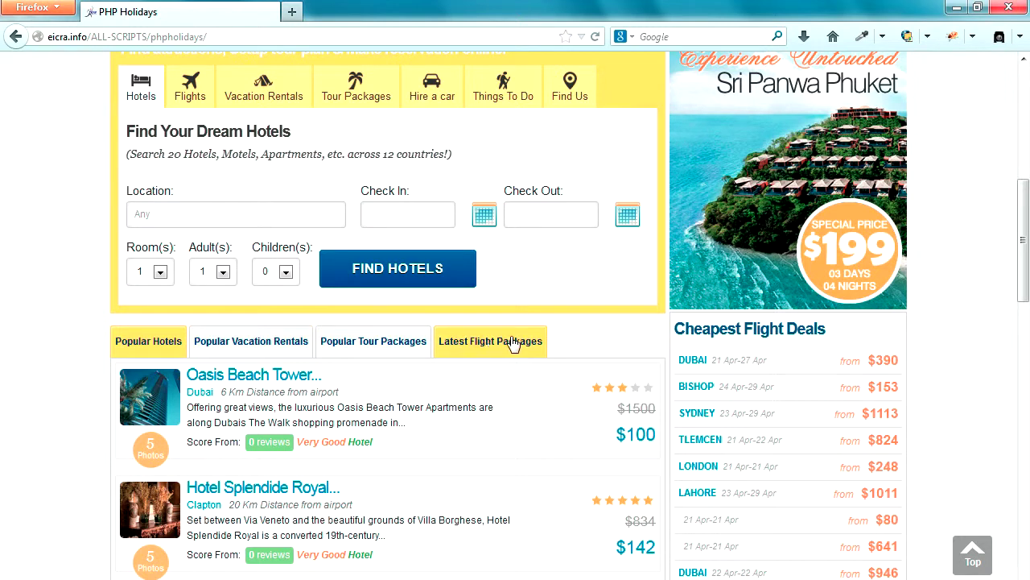
pyautogui.scroll(-4, 593, 292)
pyautogui.moveTo(674, 145); pyautogui.dragTo(826, 155)
pyautogui.moveTo(714, 456); pyautogui.dragTo(843, 472)
pyautogui.scroll(-12, 452, 406)
pyautogui.scroll(-2, 451, 406)
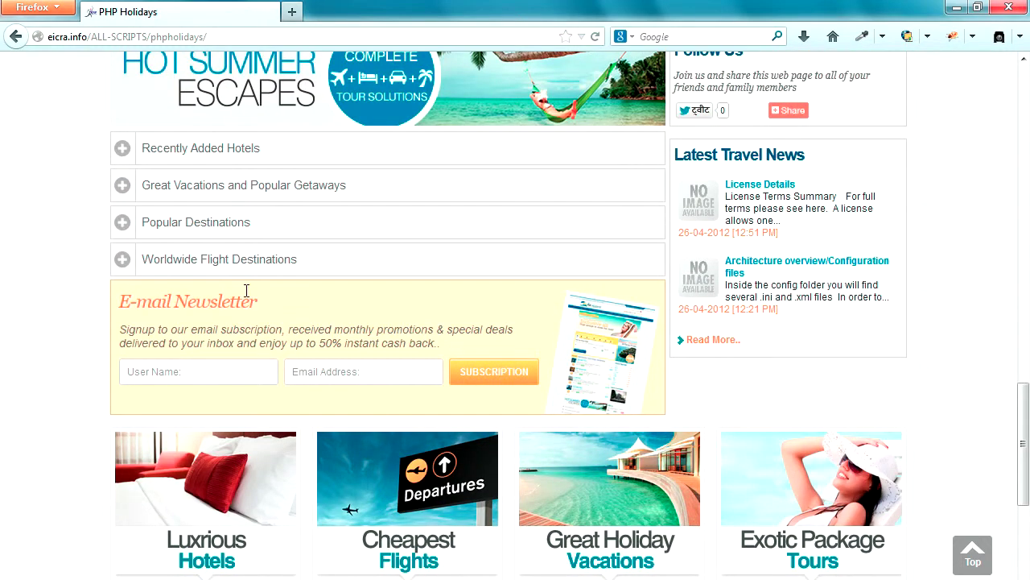
pyautogui.scroll(-7, 228, 266)
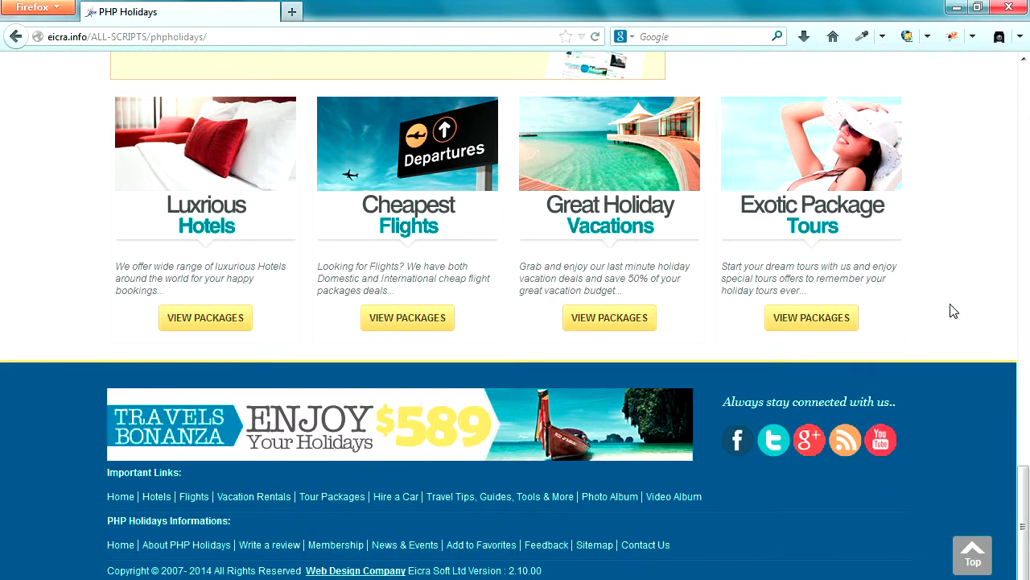
pyautogui.scroll(18, 952, 311)
pyautogui.scroll(16, 952, 310)
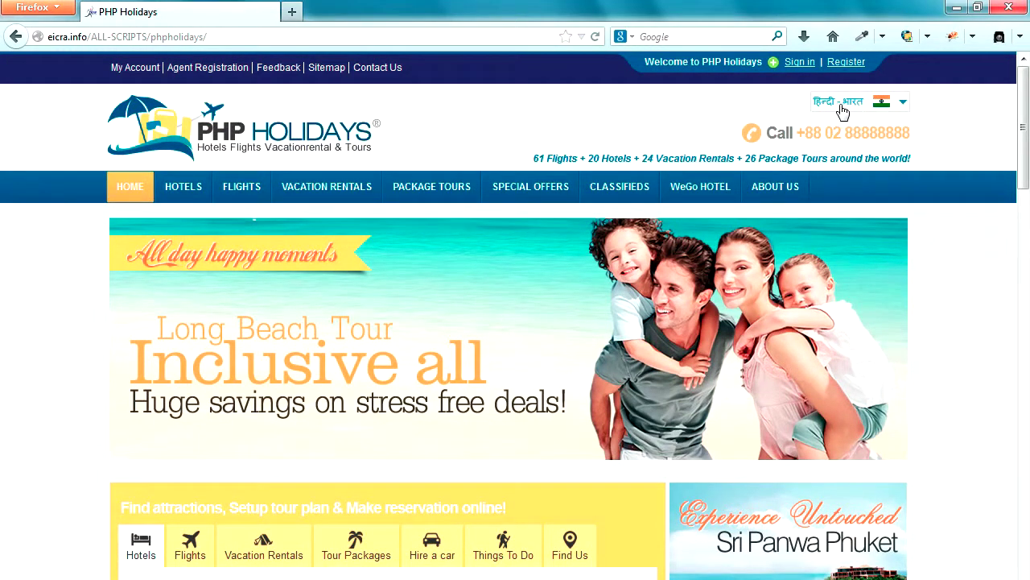
pyautogui.click(898, 106)
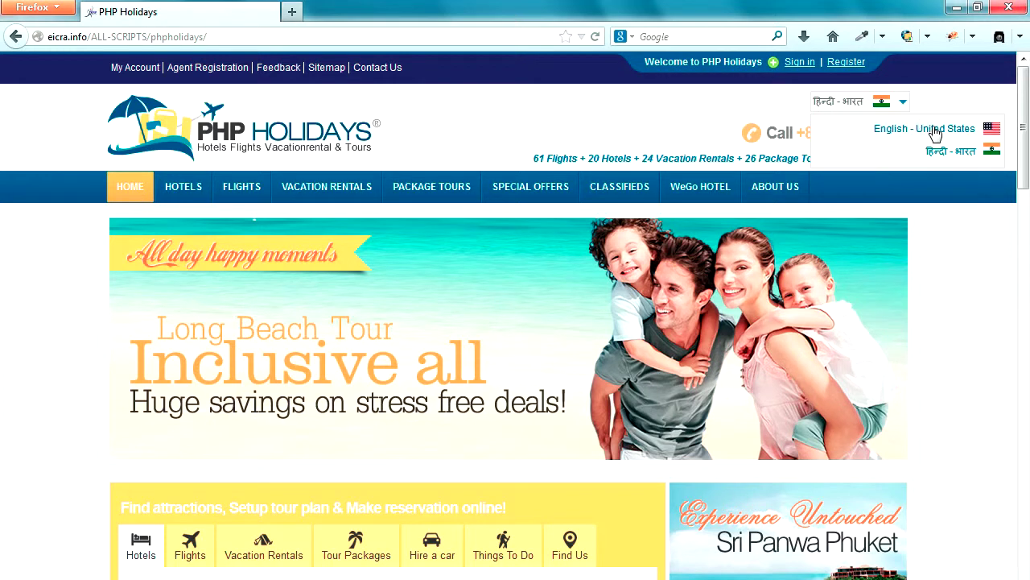
pyautogui.click(629, 118)
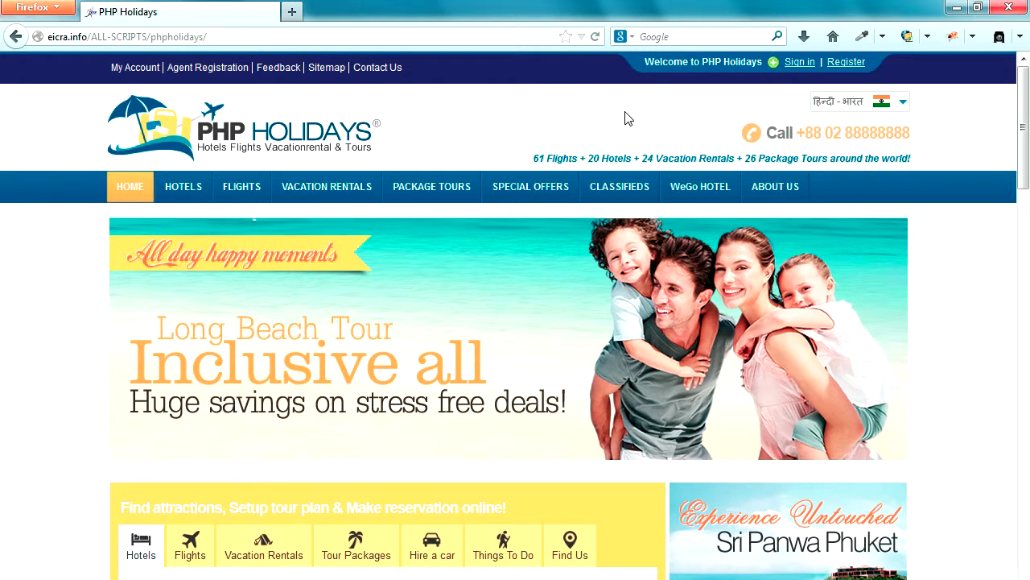